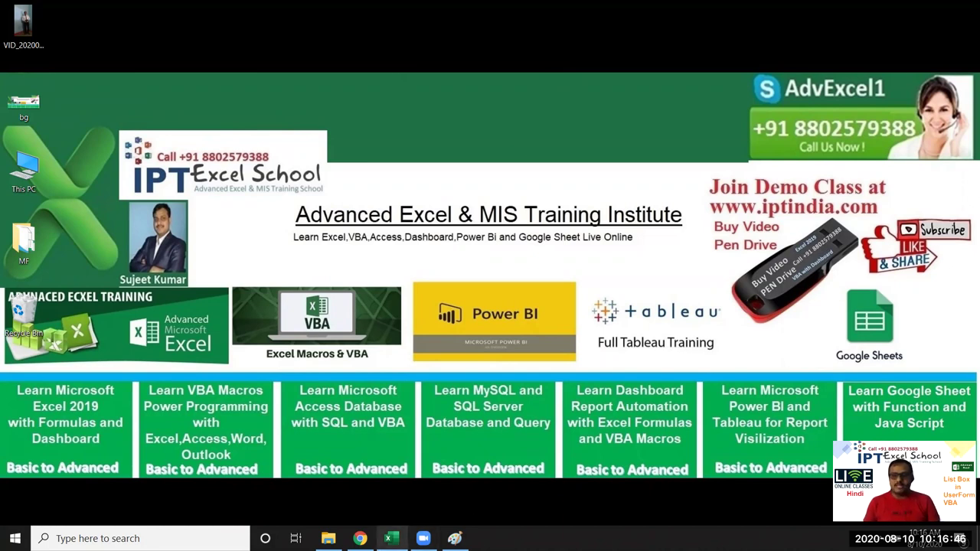
Step: Launch Excel from a Windows search for 'excel'
left_click(391, 538)
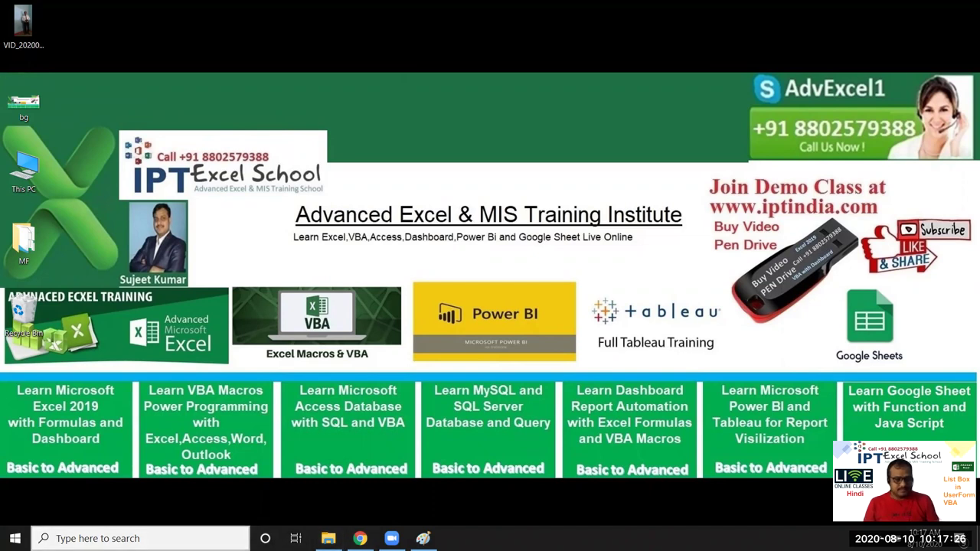
key("super+s")
type("excel")
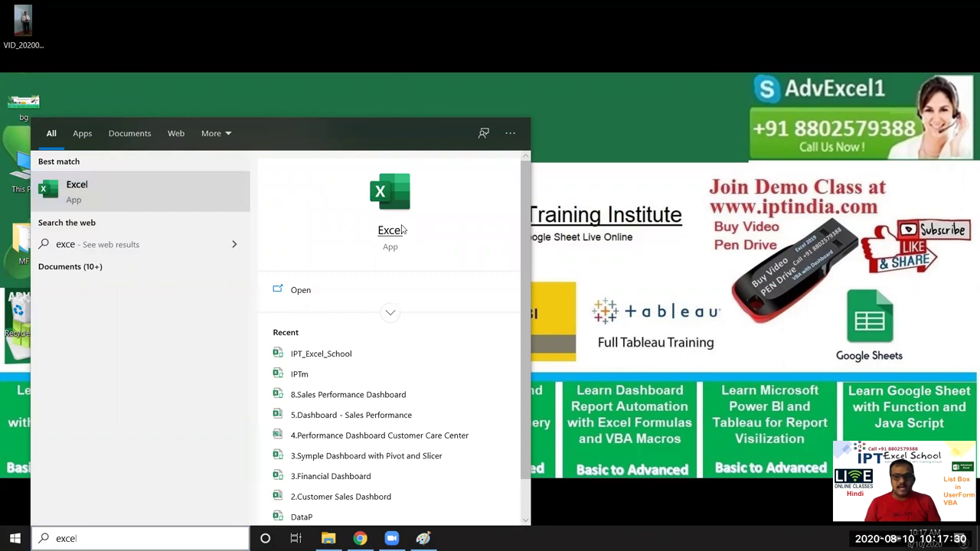
left_click(403, 230)
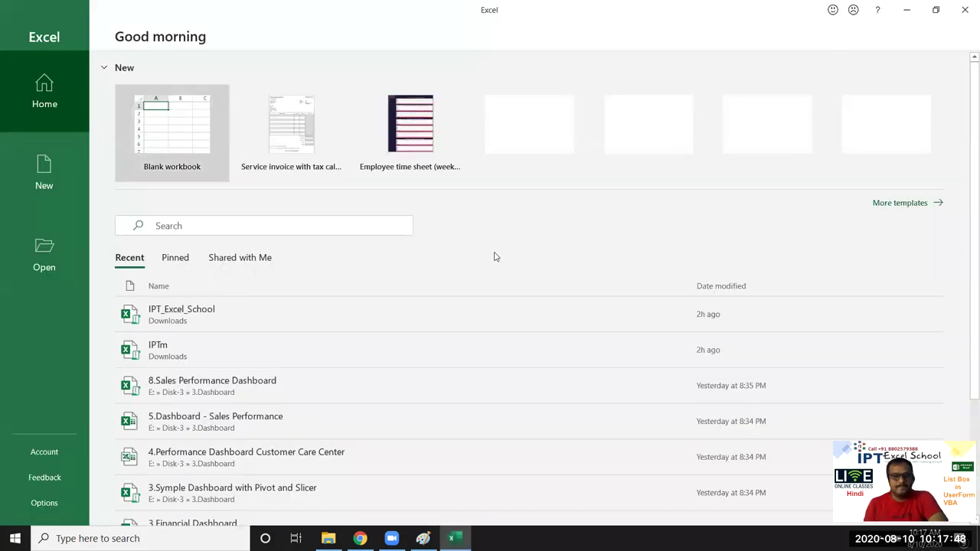
Step: Create a blank workbook, Book2, glance at the File > New templates, and return to the sheet
left_click(185, 134)
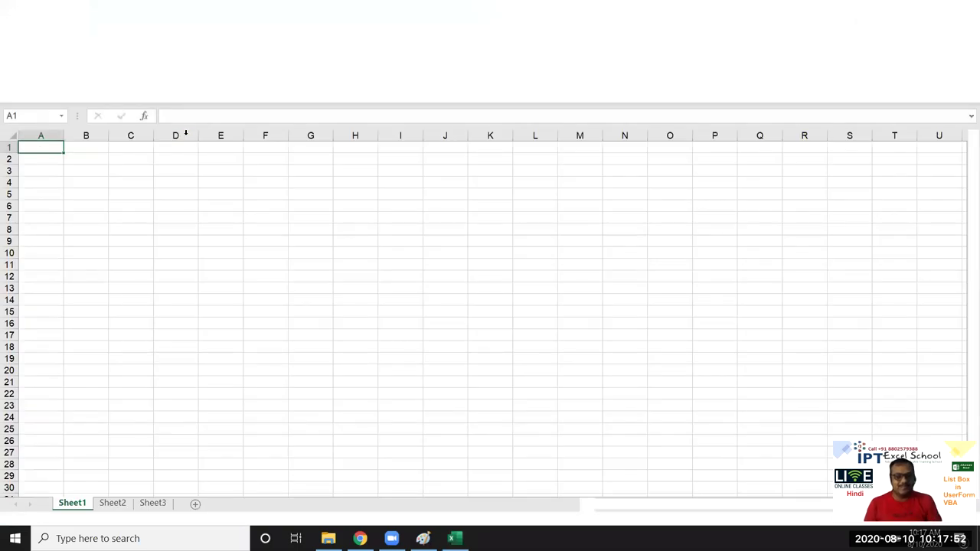
left_click(185, 133)
key("alt+f")
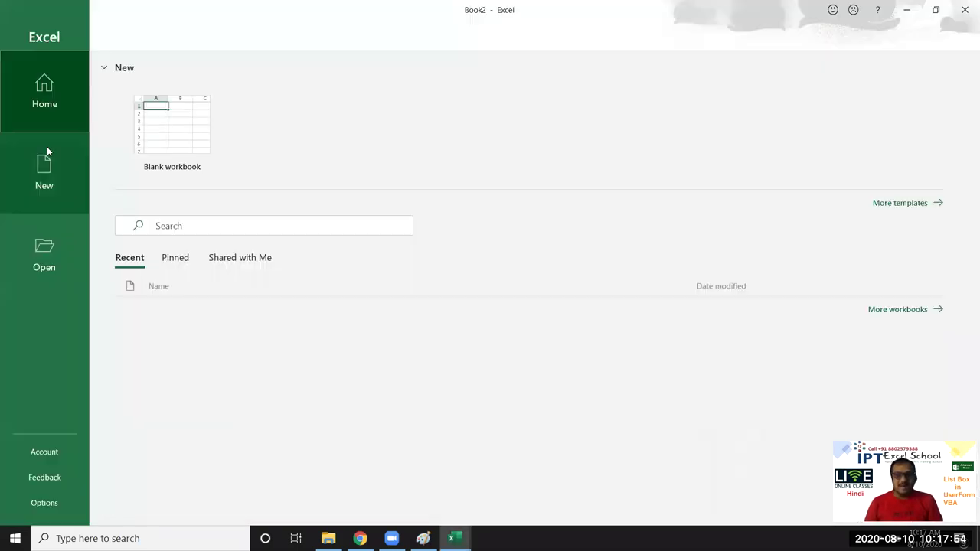
left_click(47, 149)
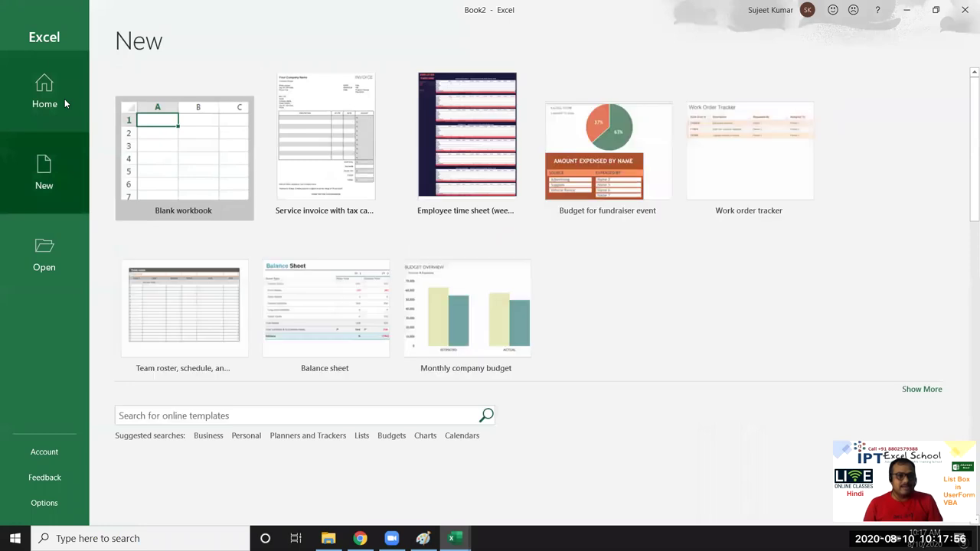
key("Escape")
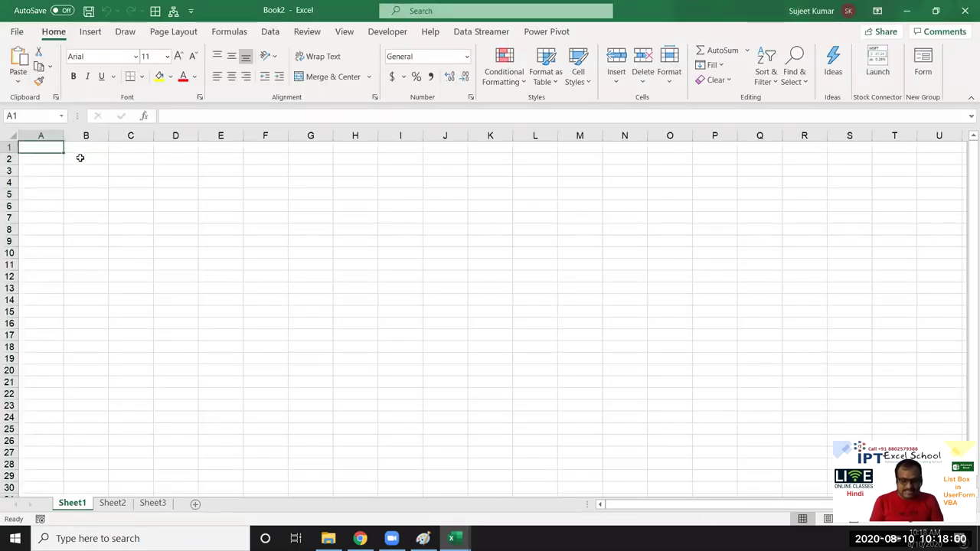
Step: Enter Pune in A1 and fill the city list down to Udaypur in A10
type("Puja")
key("Return")
left_click(46, 148)
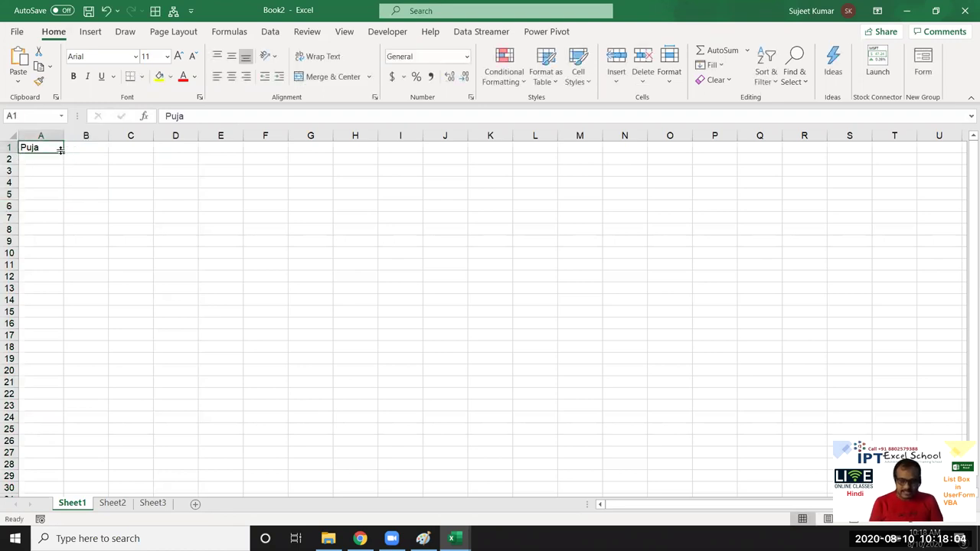
type("Pune")
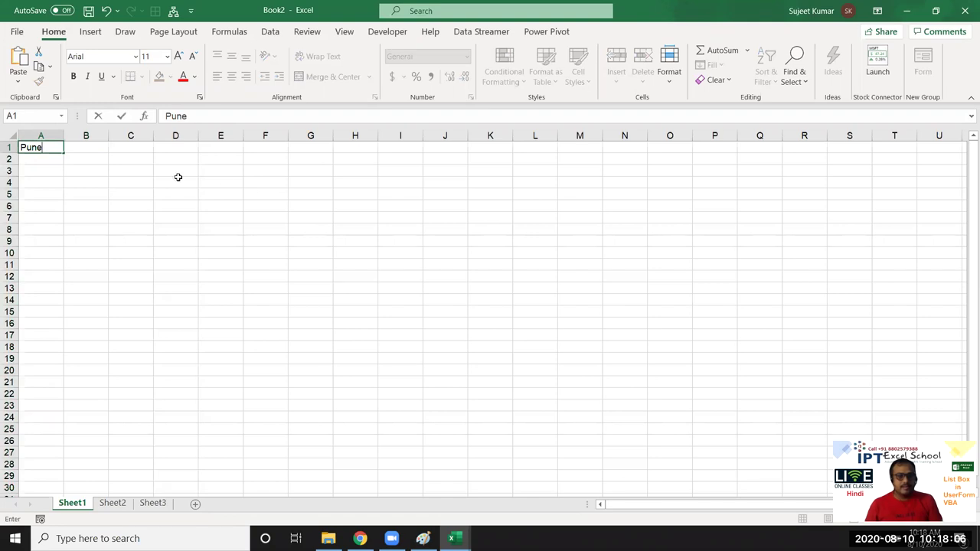
left_click(178, 177)
left_click(55, 151)
left_click_drag(64, 153, 61, 263)
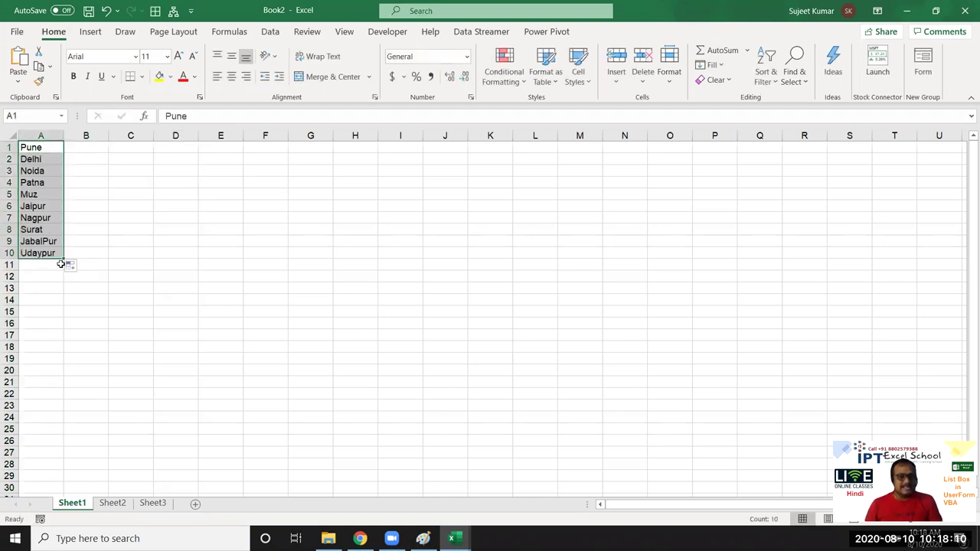
left_click(140, 225)
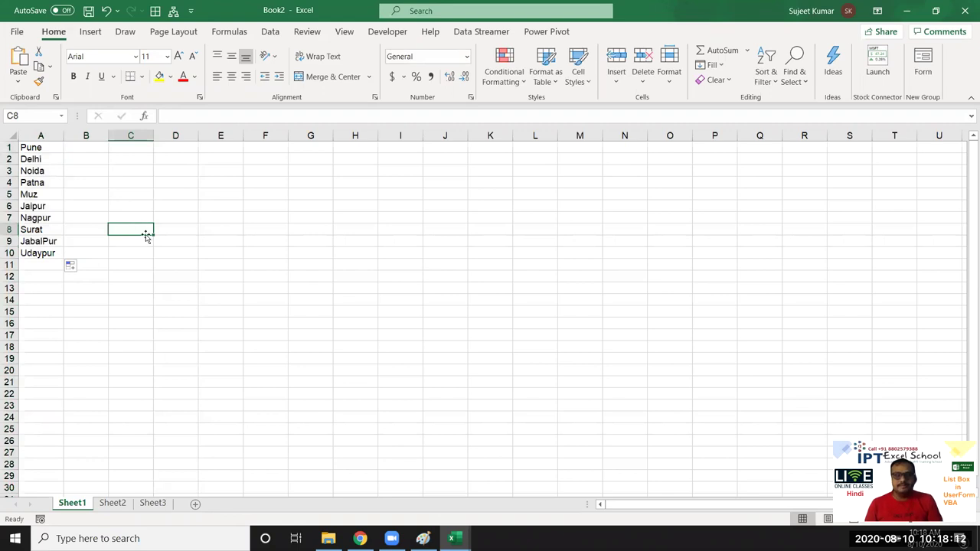
left_click(398, 33)
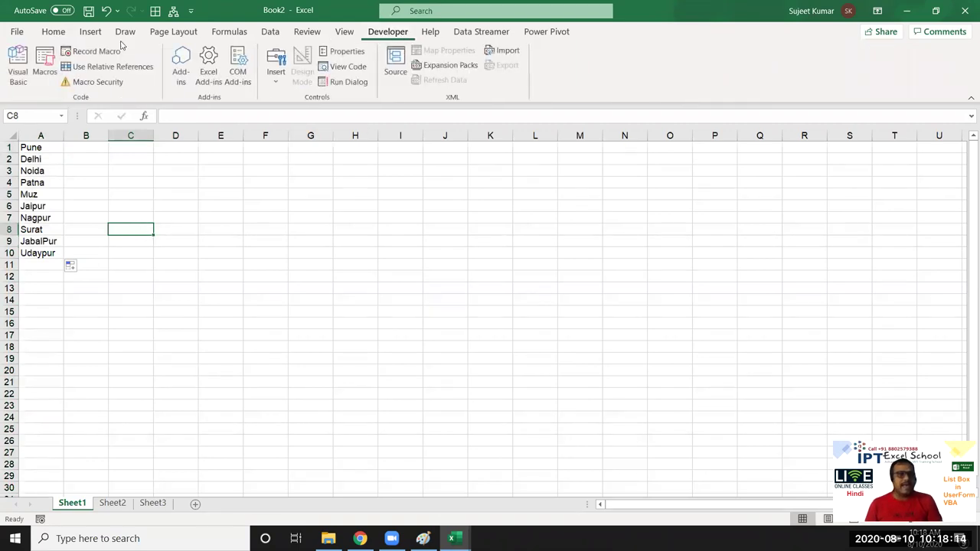
Step: Open the VBA editor from the Developer tab and insert a new UserForm1
left_click(20, 68)
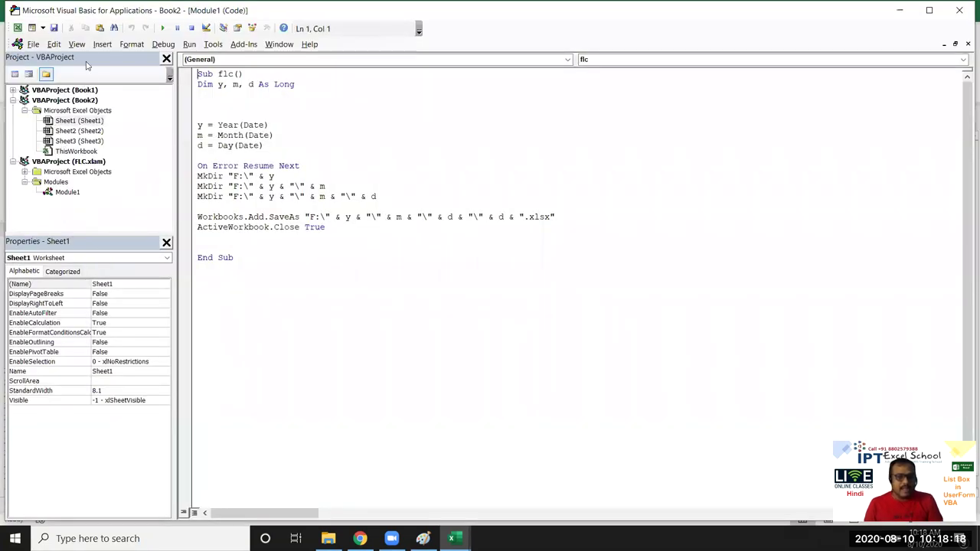
left_click(102, 43)
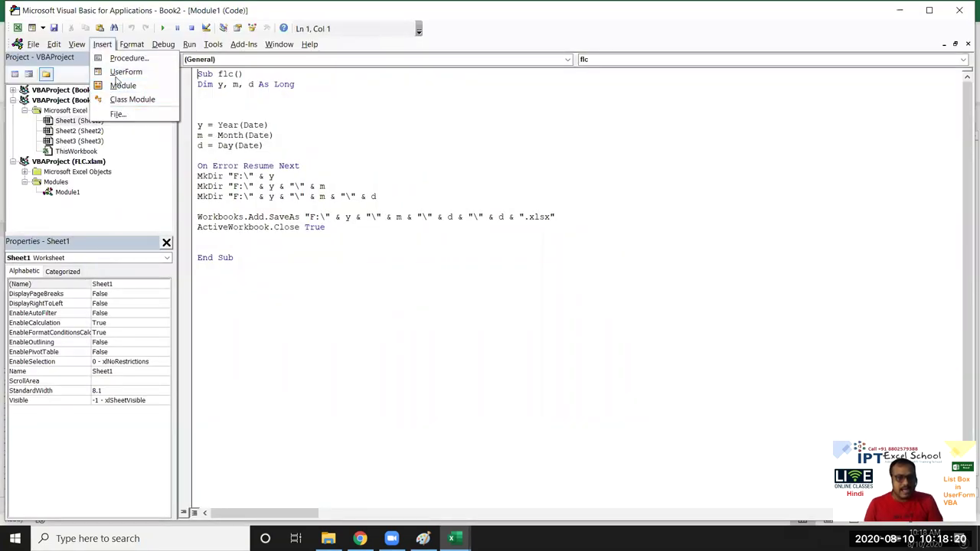
left_click(121, 77)
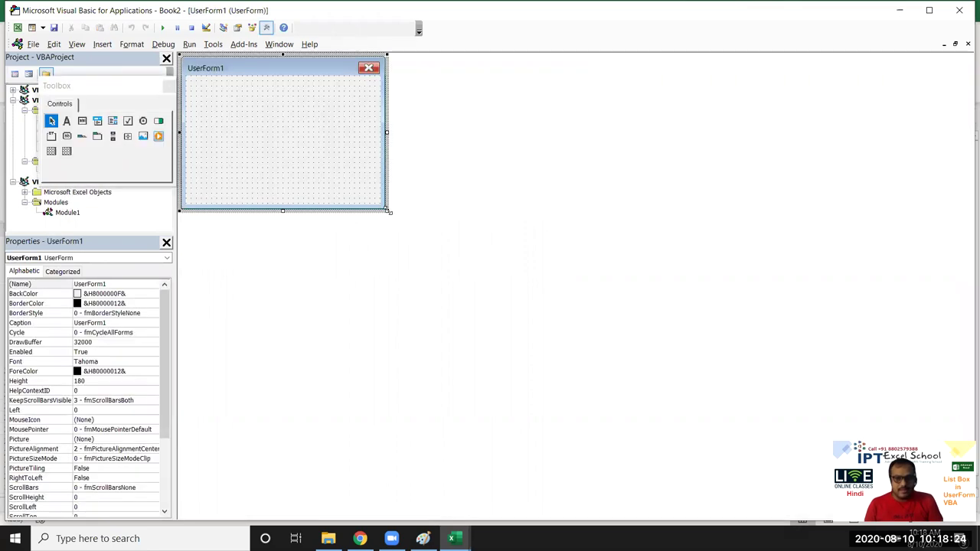
Step: Enlarge UserForm1 and draw an empty list box in its middle
left_click_drag(387, 209, 442, 268)
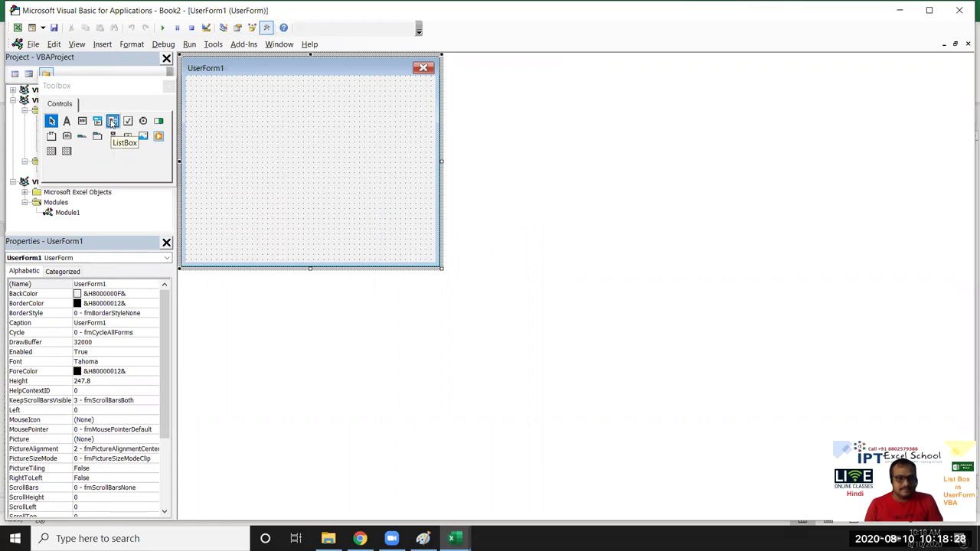
left_click(113, 121)
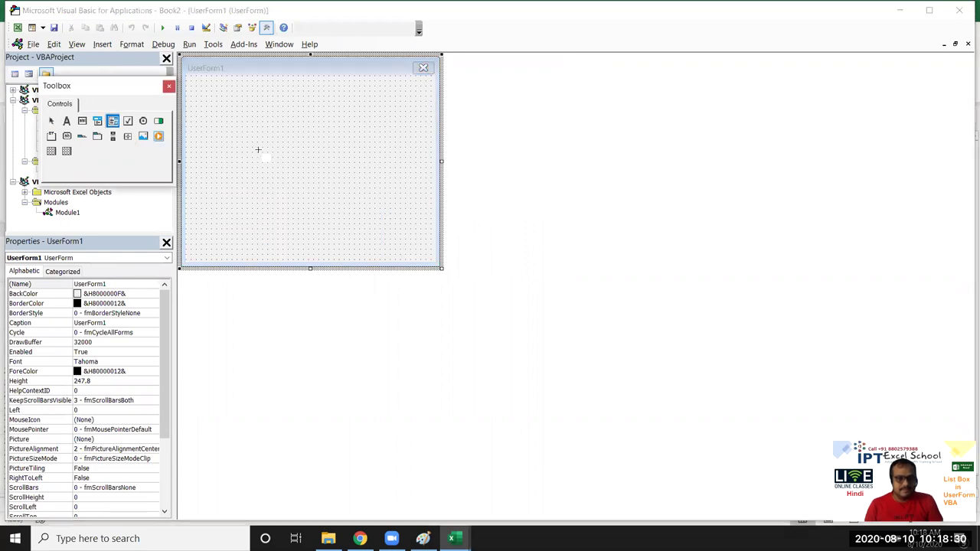
left_click_drag(269, 114, 274, 122)
left_click_drag(355, 200, 381, 224)
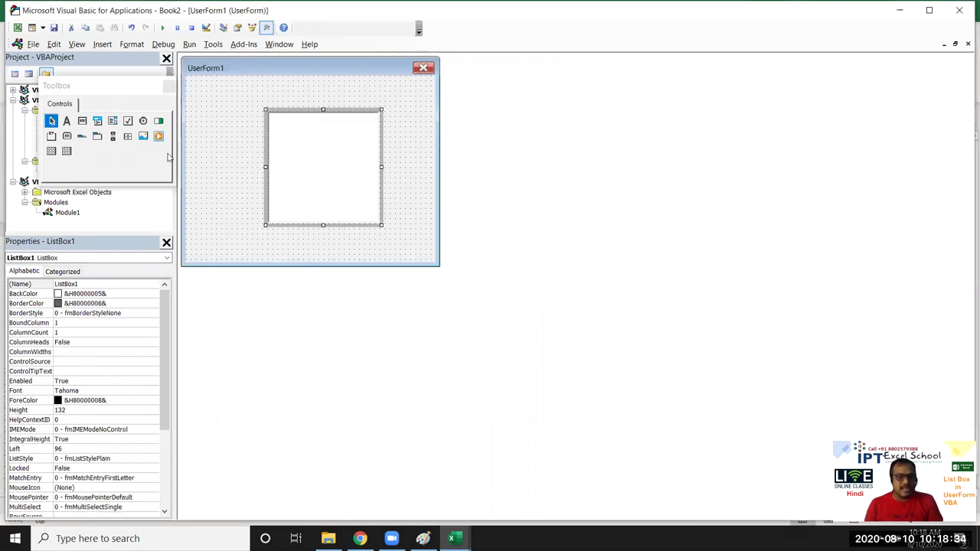
Step: Add a label captioned 'Select City' left of the list box and close the test run
left_click(67, 121)
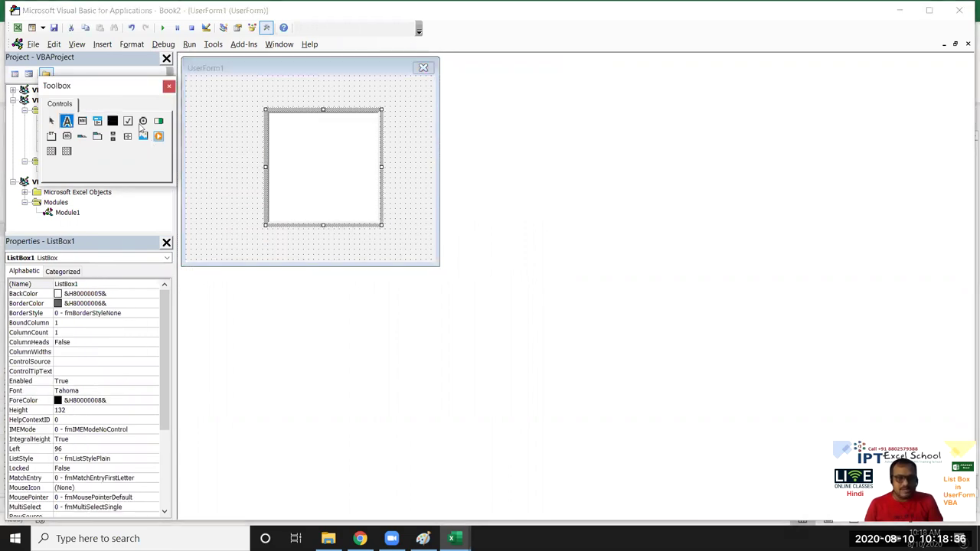
left_click(198, 107)
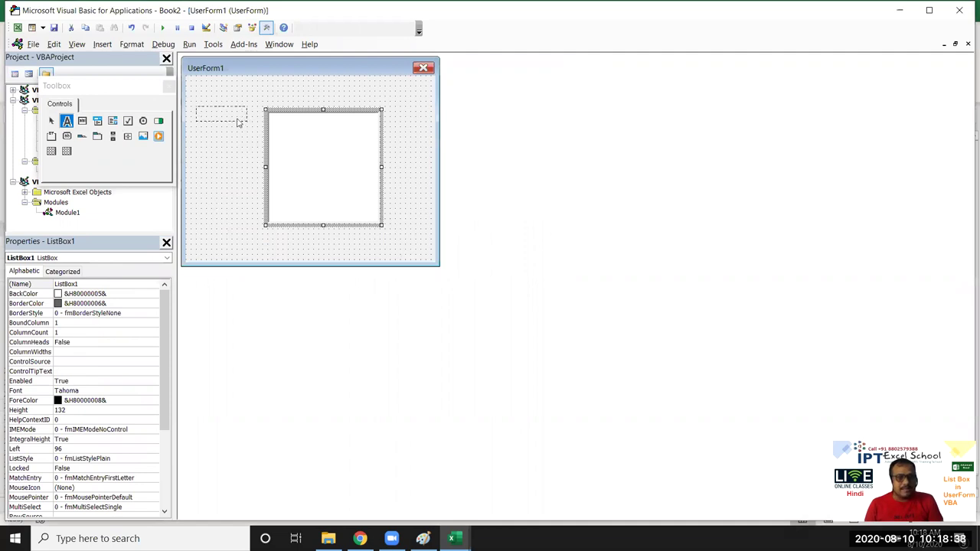
left_click_drag(238, 123, 246, 122)
left_click(229, 114)
key("BackSpace")
key("BackSpace")
key("BackSpace")
type("lect")
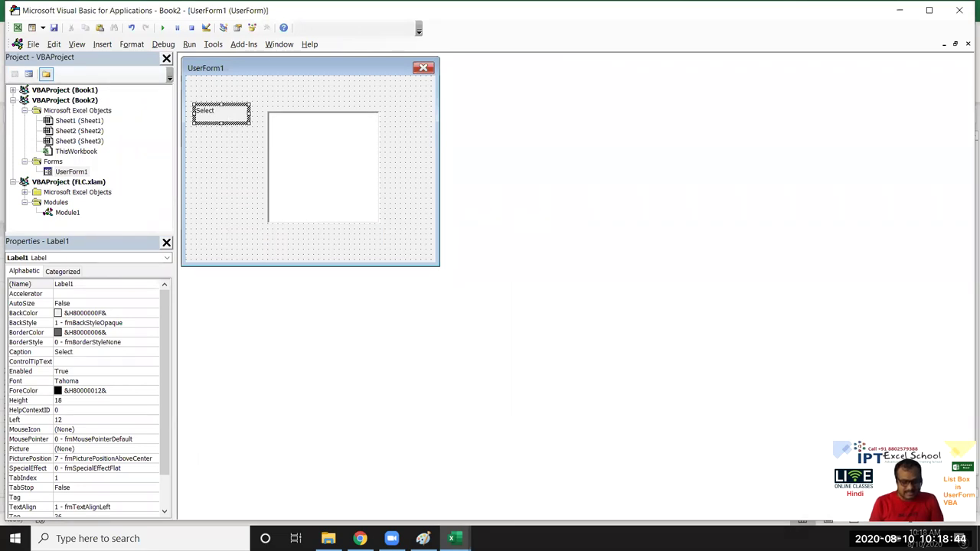
type(" City")
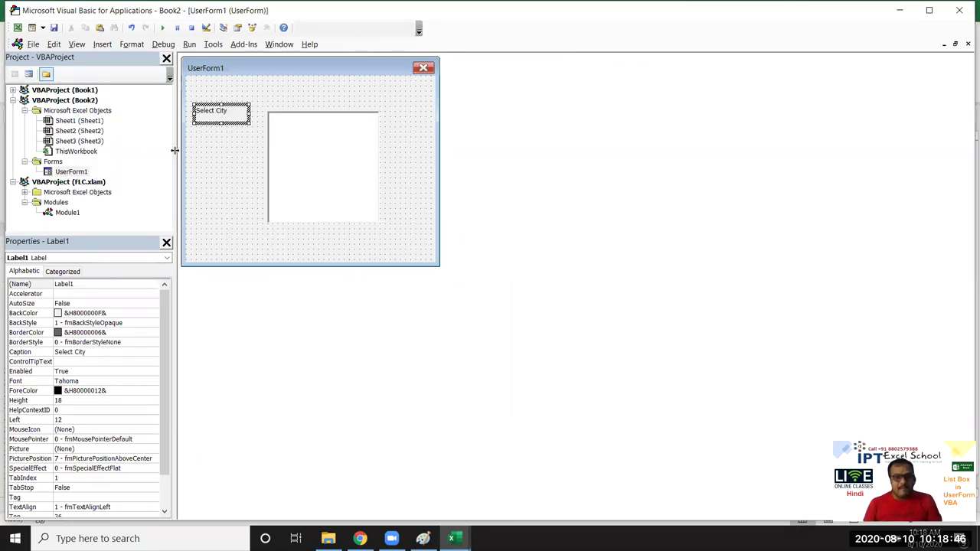
left_click(201, 170)
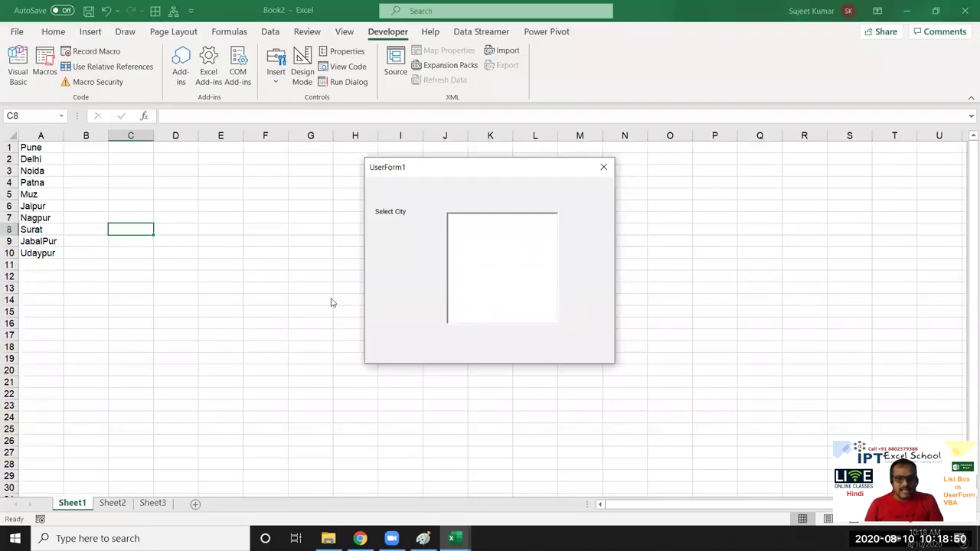
left_click(603, 166)
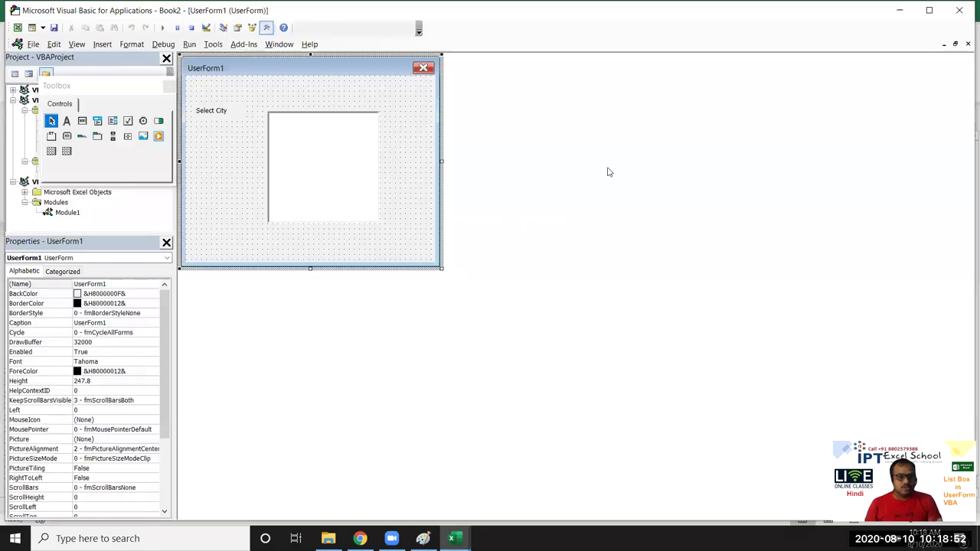
Step: Set ListBox1's RowSource to Sheet1!A1:A10 so it lists the ten cities
left_click(368, 183)
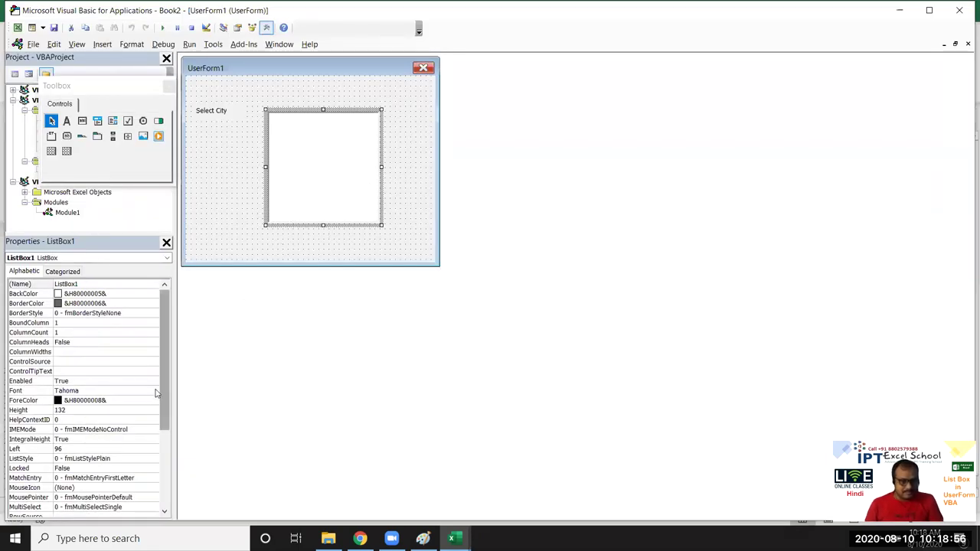
scroll(140, 418, "down", 2)
scroll(140, 418, "down", 2)
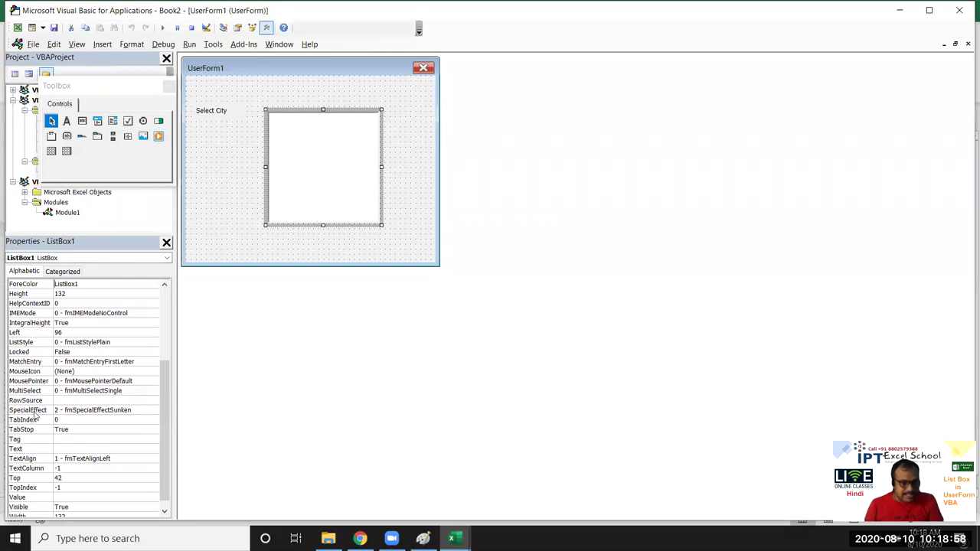
left_click(59, 400)
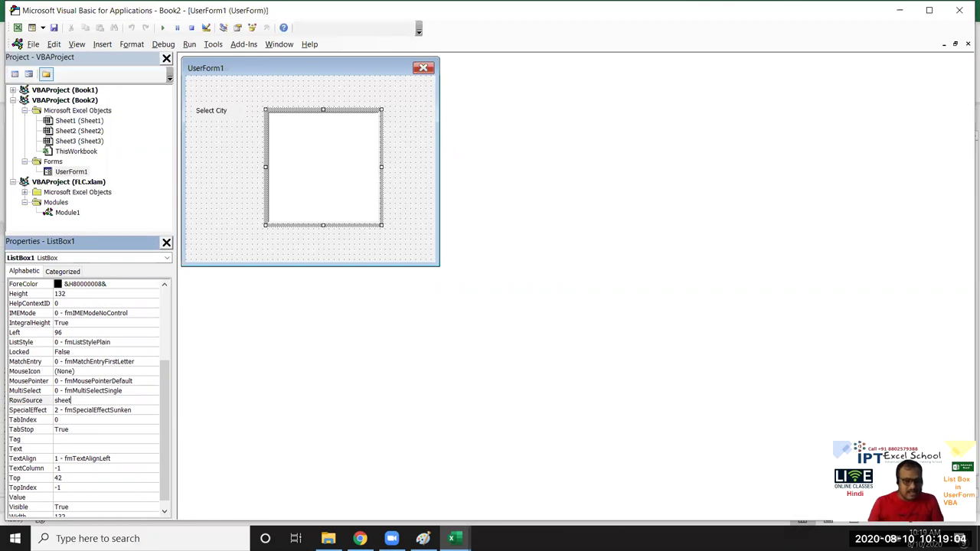
key("Return")
key("Return")
key("alt+F11")
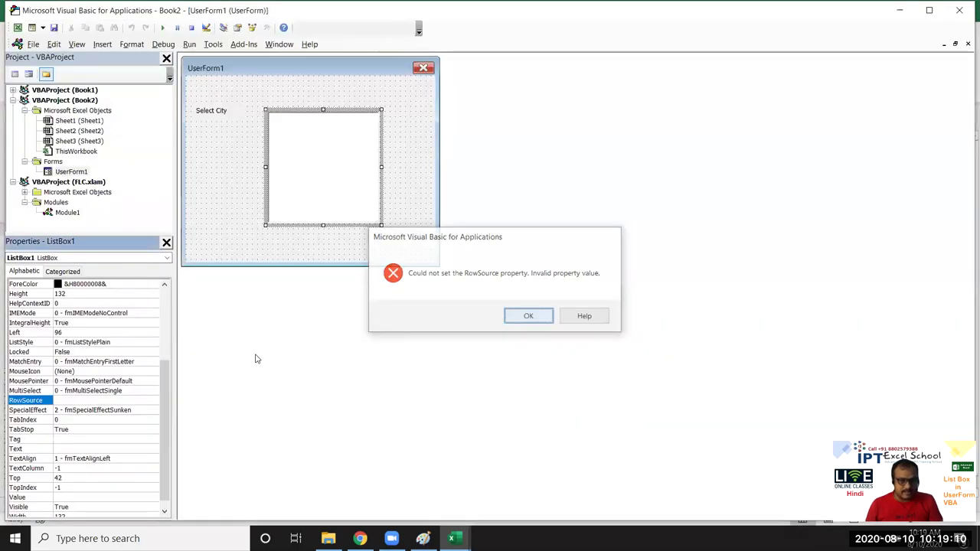
key("Return")
left_click(97, 399)
type("Sheet1!A1:A10")
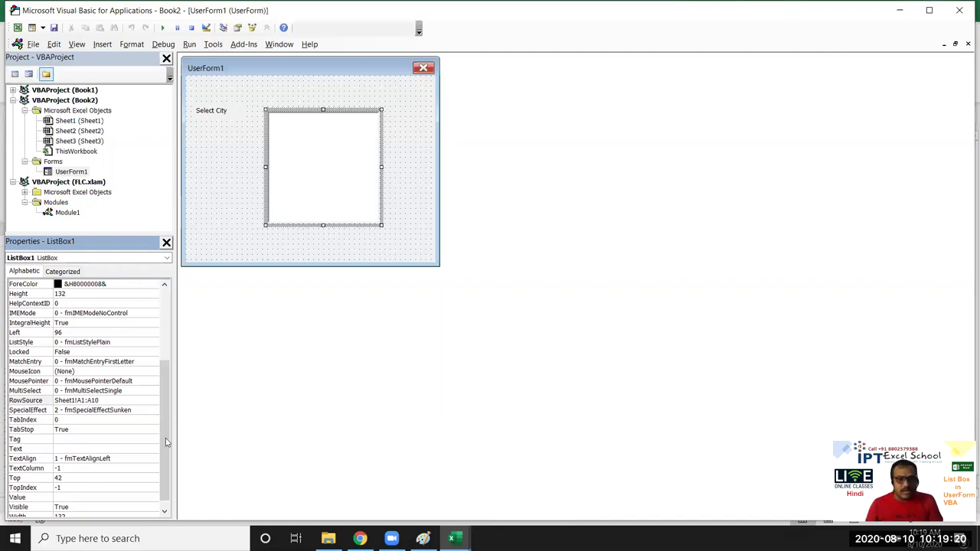
left_click(333, 159)
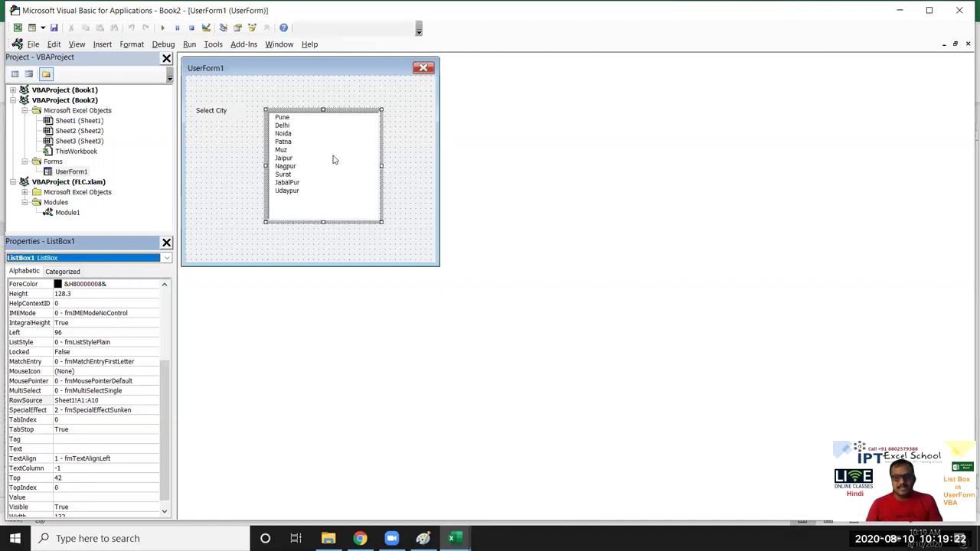
left_click(220, 172)
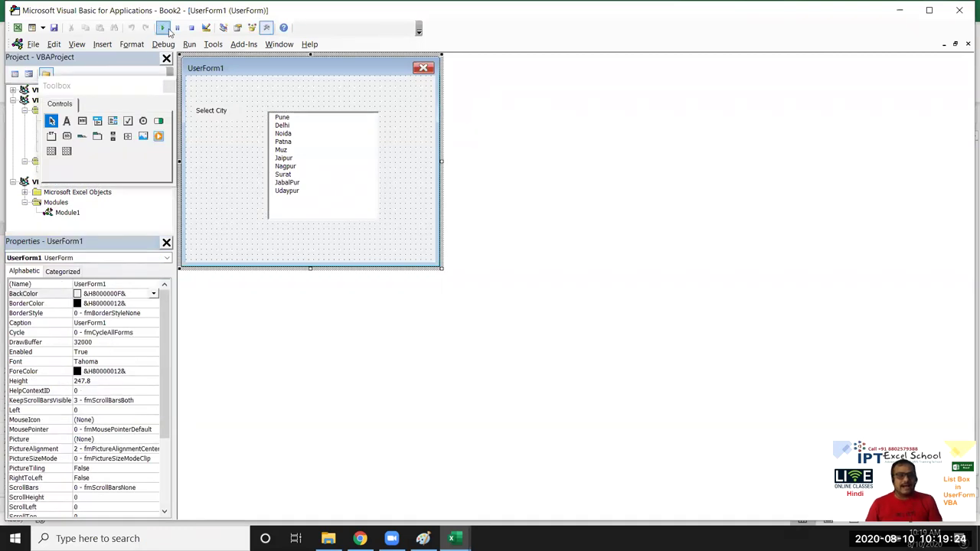
Step: Preview the city list, then heighten the form and draw a second list box below it
left_click(162, 28)
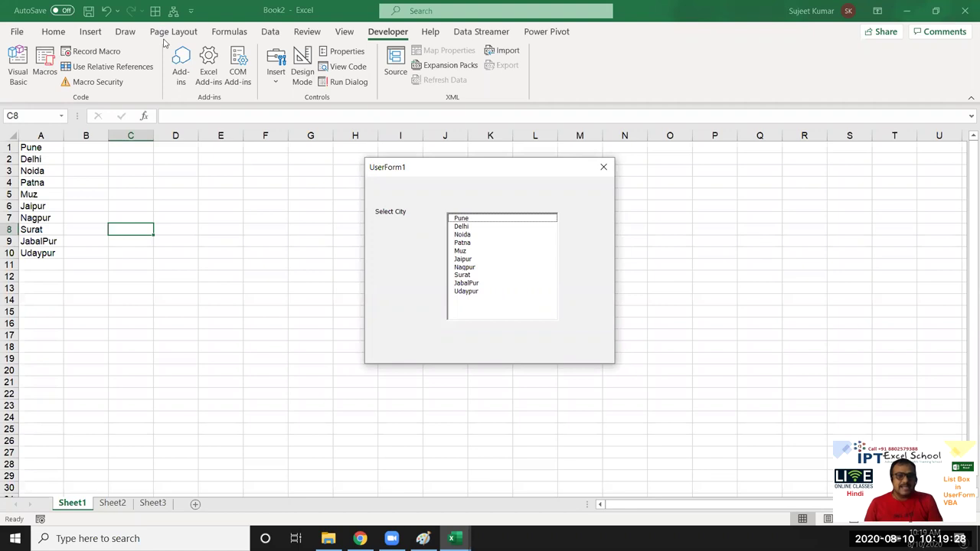
left_click(604, 167)
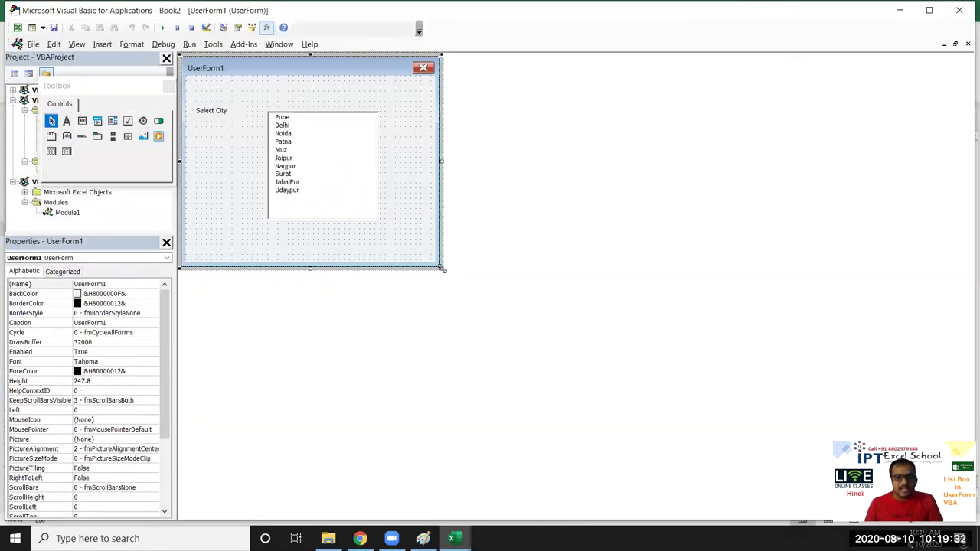
left_click_drag(442, 268, 462, 369)
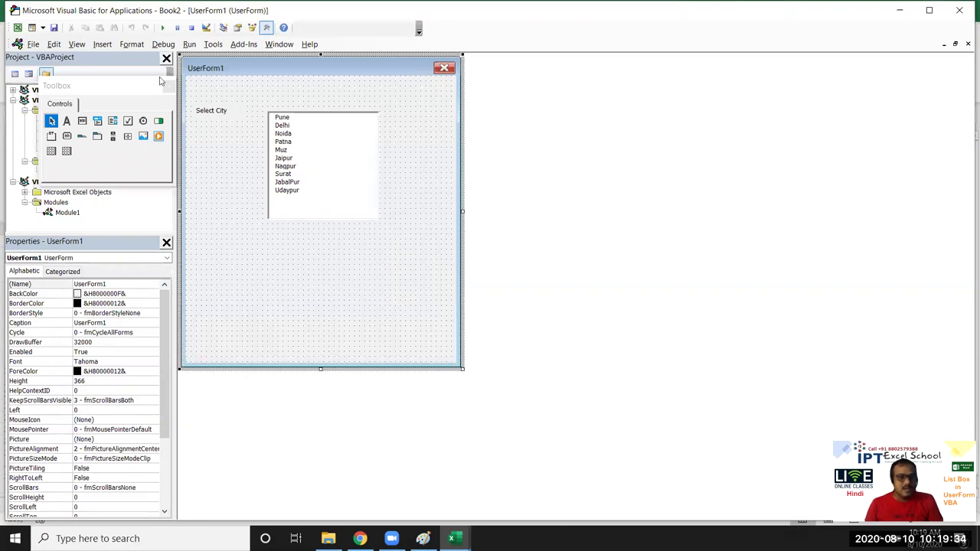
left_click(113, 122)
mouse_move(262, 245)
left_mouse_down()
mouse_move(354, 339)
mouse_move(381, 342)
left_mouse_up()
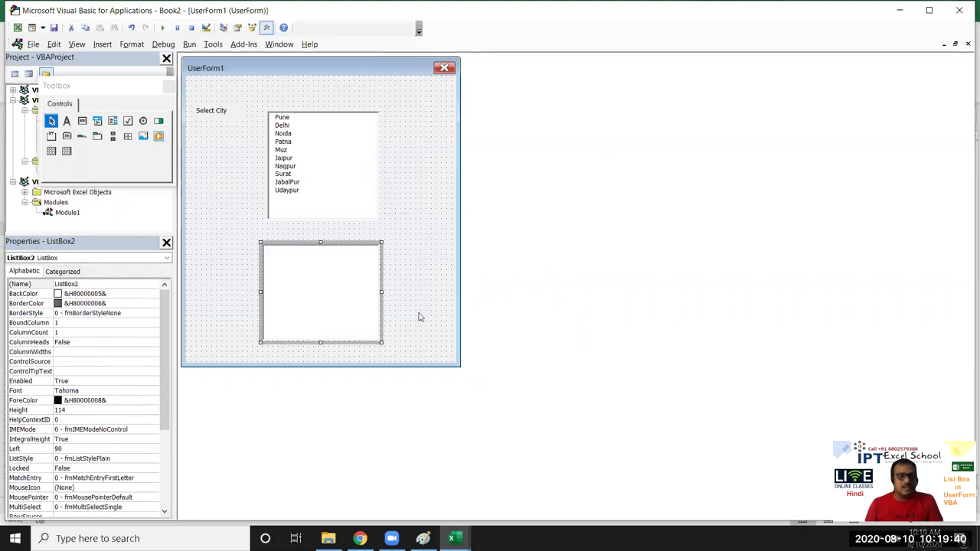
Step: Open UserForm1's code, add a UserForm_Initialize procedure, and delete UserForm_Click
double_click(404, 258)
left_click(660, 59)
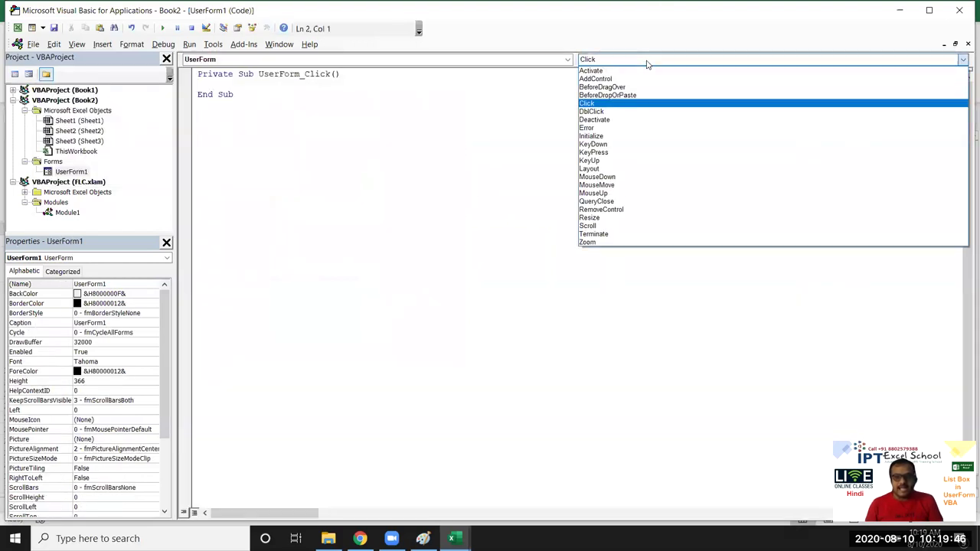
left_click(630, 137)
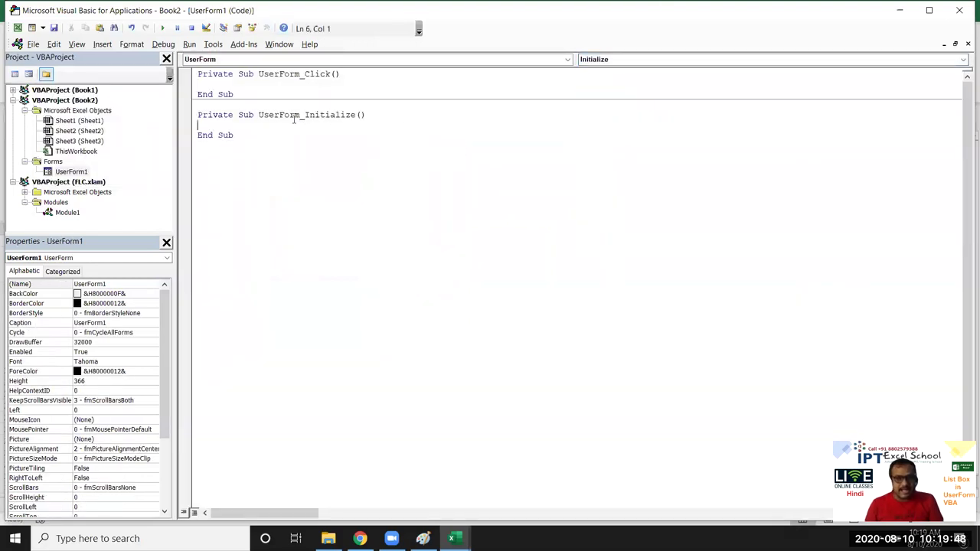
left_click_drag(238, 94, 168, 74)
key("Delete")
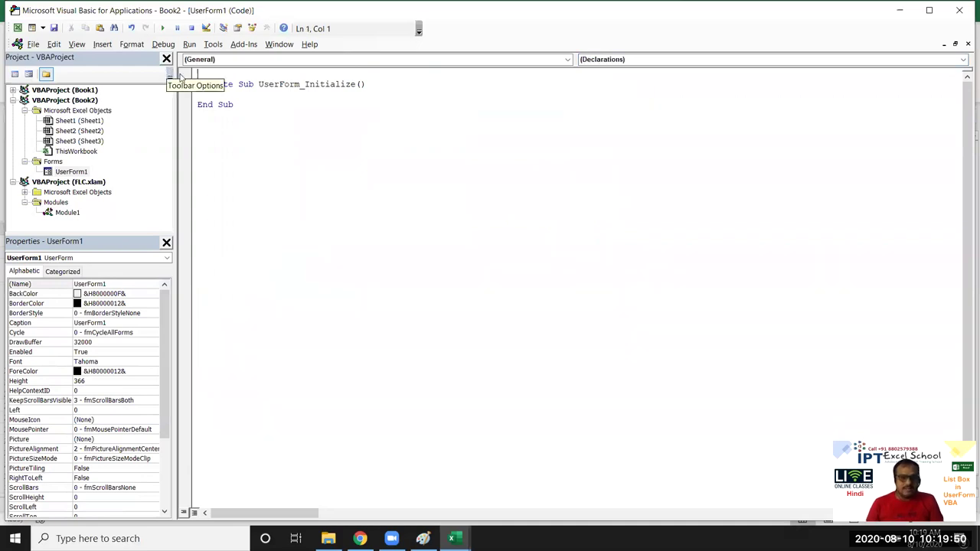
left_click(199, 95)
key("Return")
key("Return")
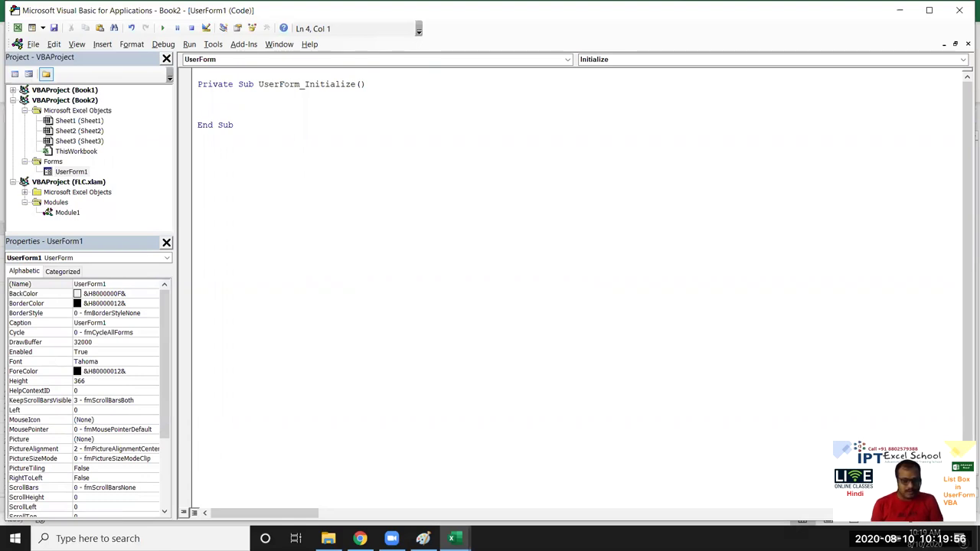
Step: Begin a With Me.ListBox2 block that adds Pune and Patna as items
type("with me.")
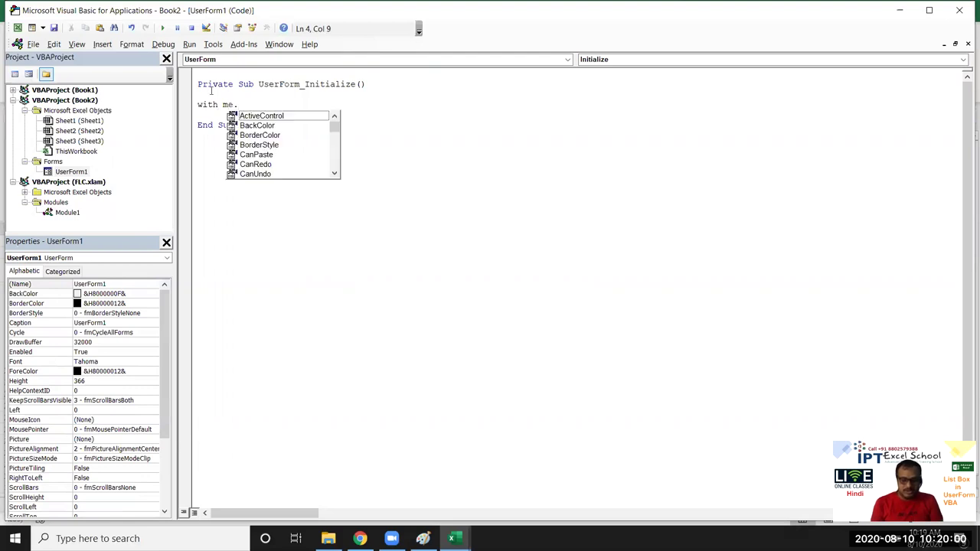
type("li")
key("Down")
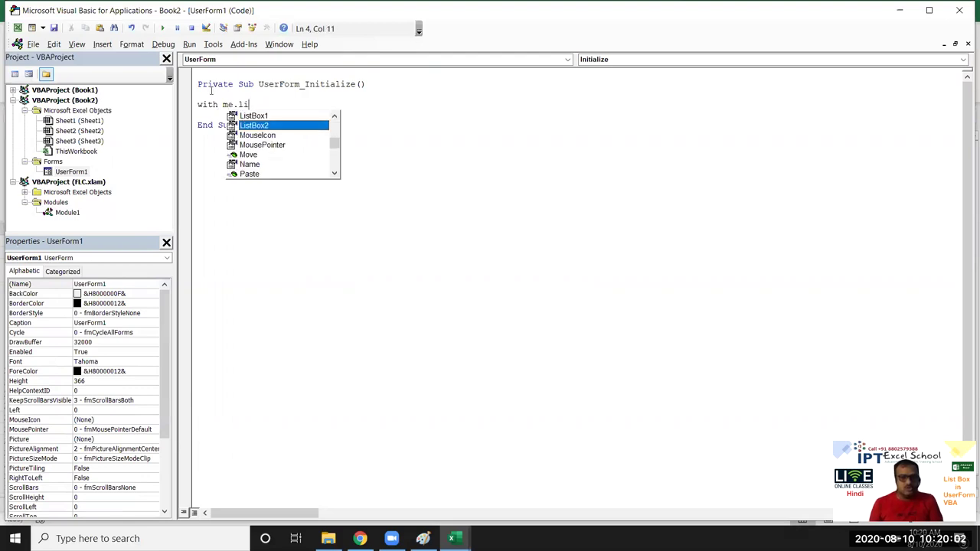
key("Tab")
key("Return")
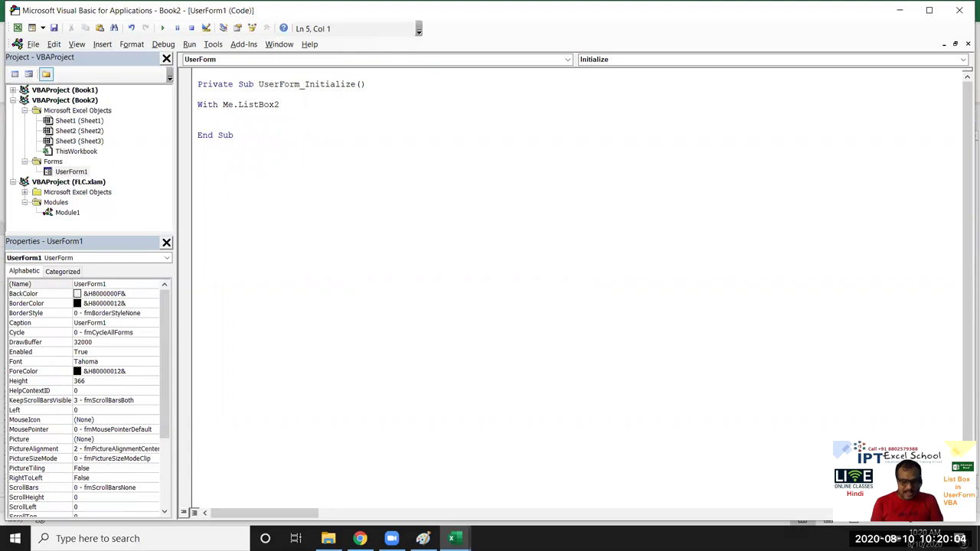
type(".a")
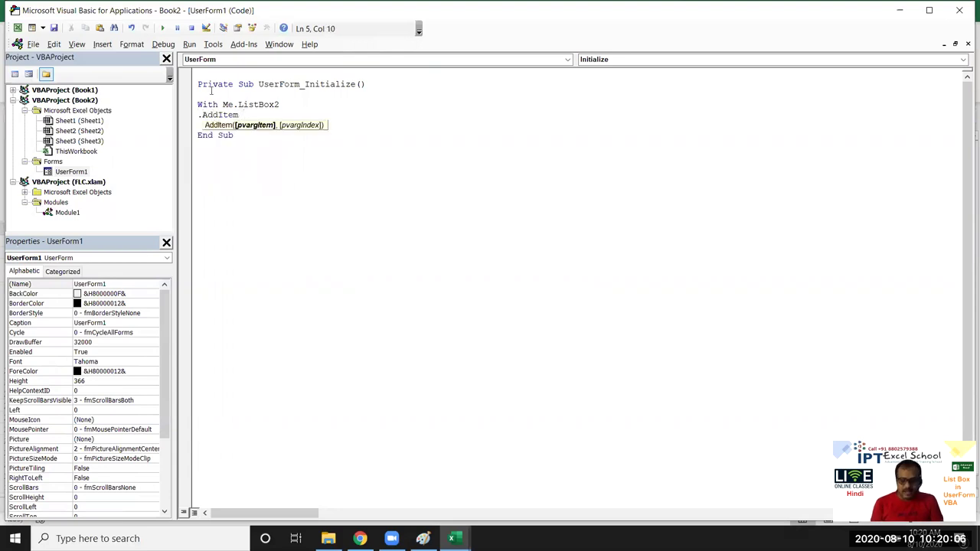
type(" ne")
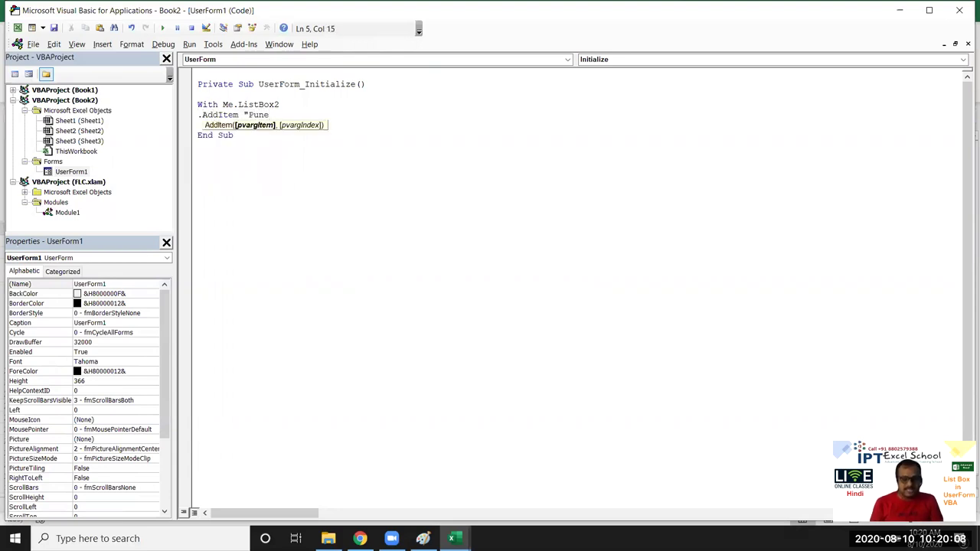
key("Return")
type(".")
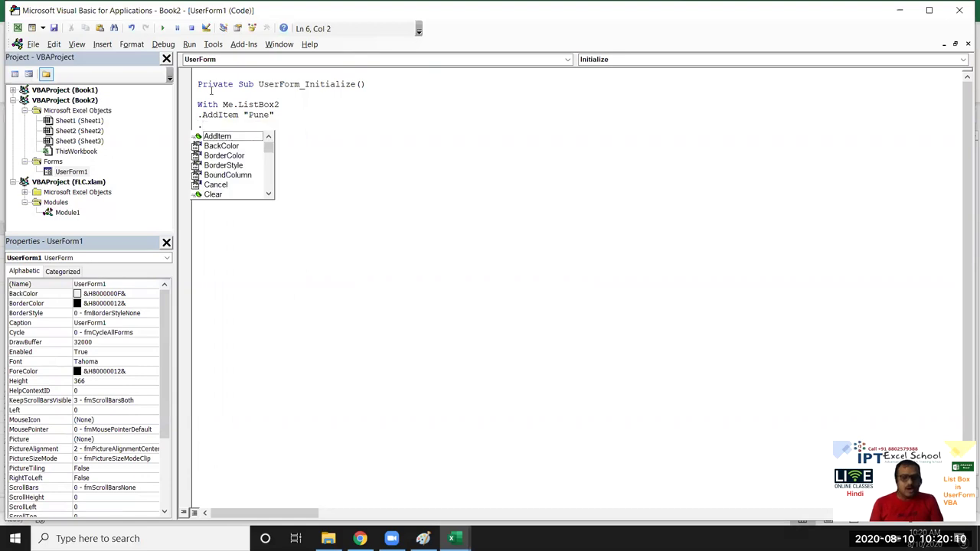
key("Tab")
type("\"")
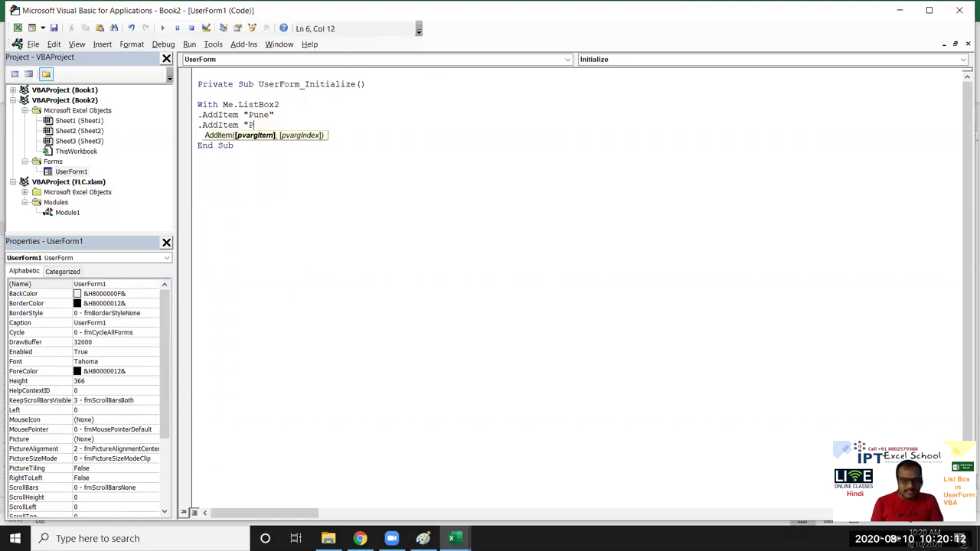
key("Return")
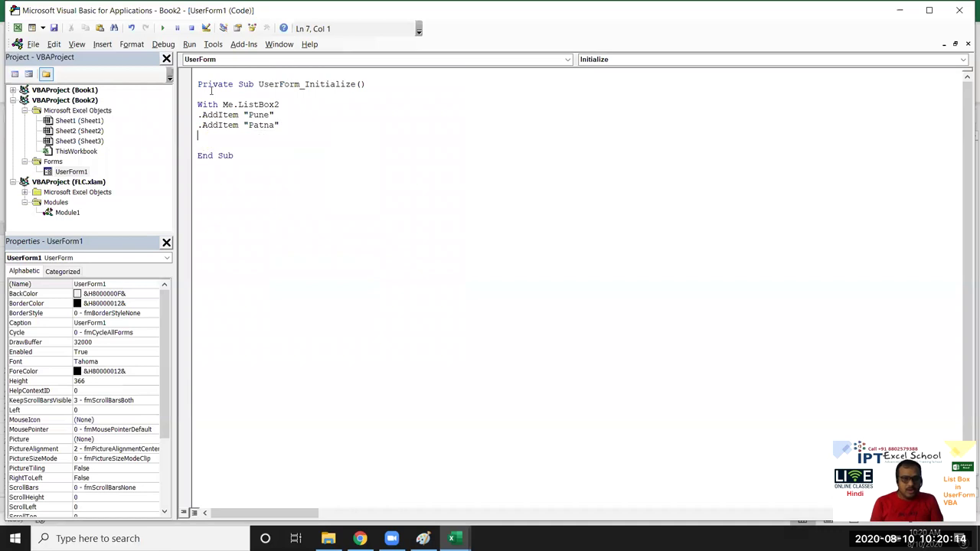
Step: Add Muzaffarpur as the third item and close the block with End With
type(".")
key("Tab")
type("\"")
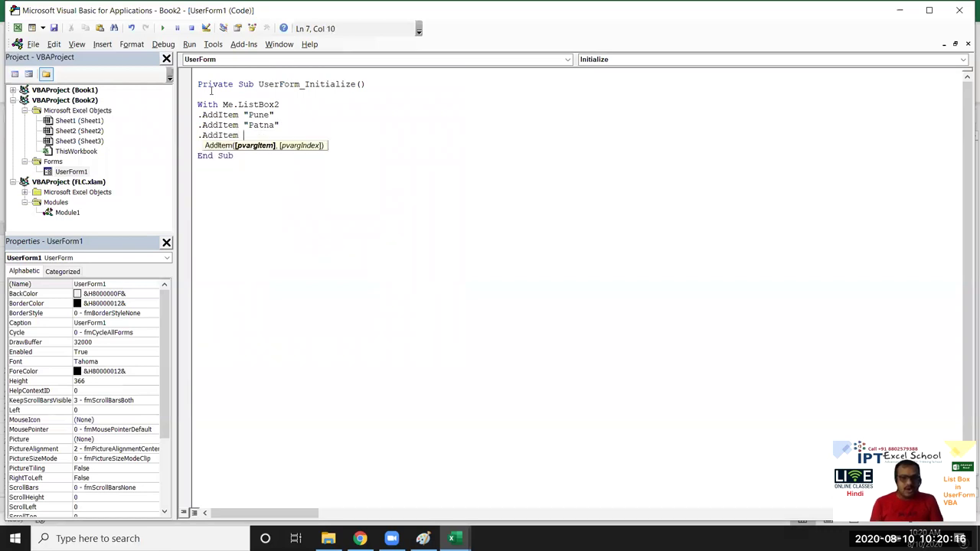
type("Mu")
key("BackSpace")
type("zaffa")
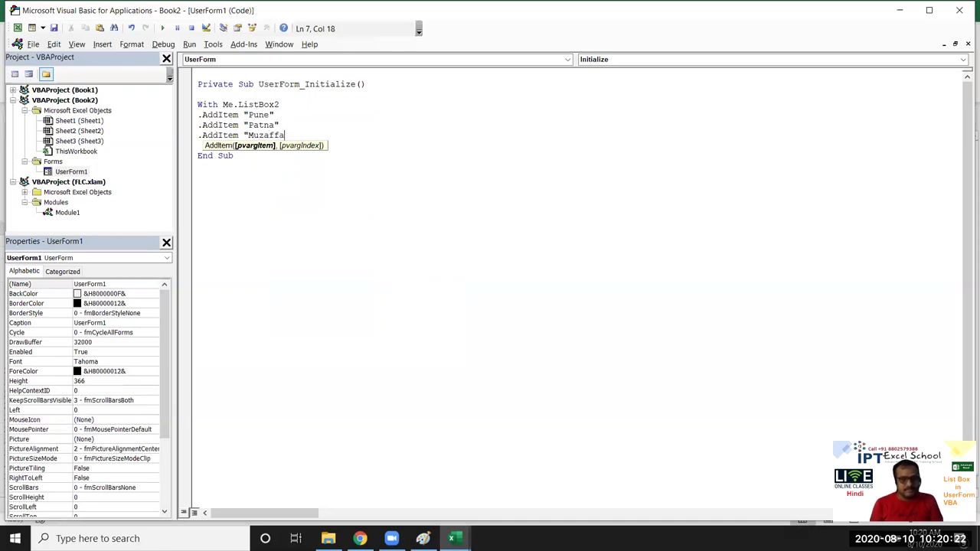
type("pur")
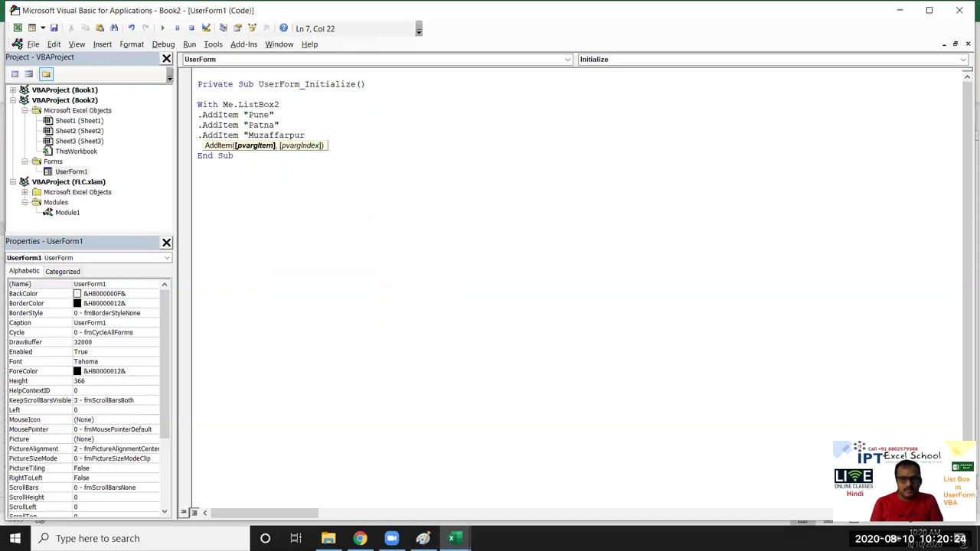
key("Return")
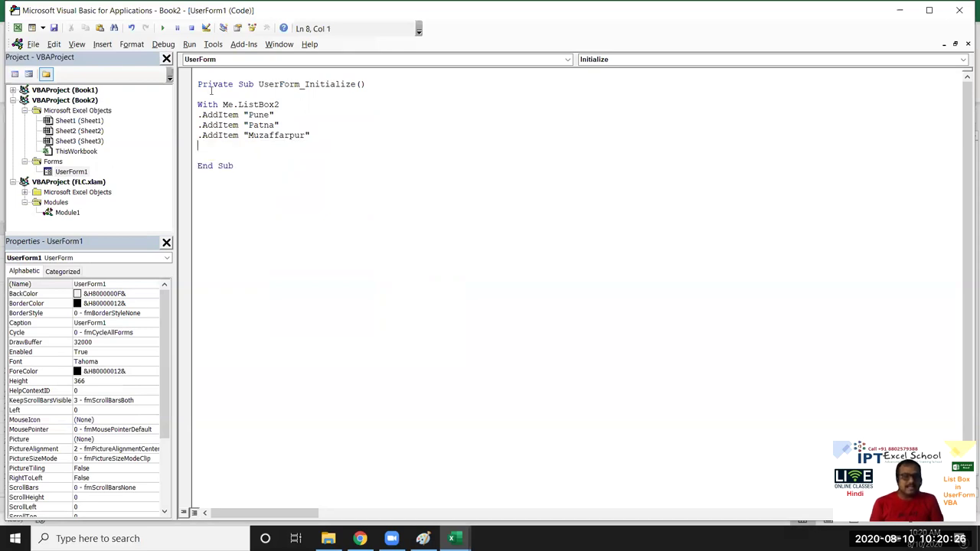
type("en")
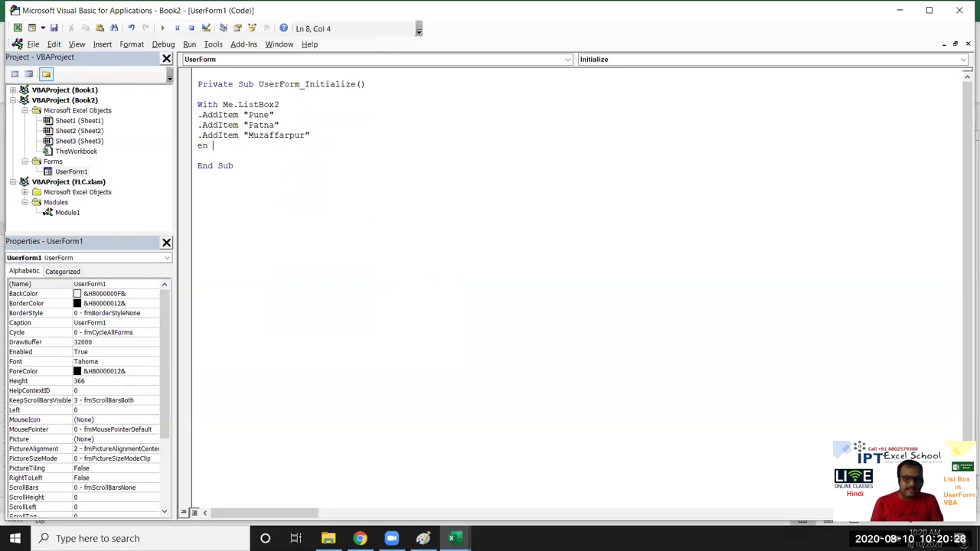
type("d With")
key("Return")
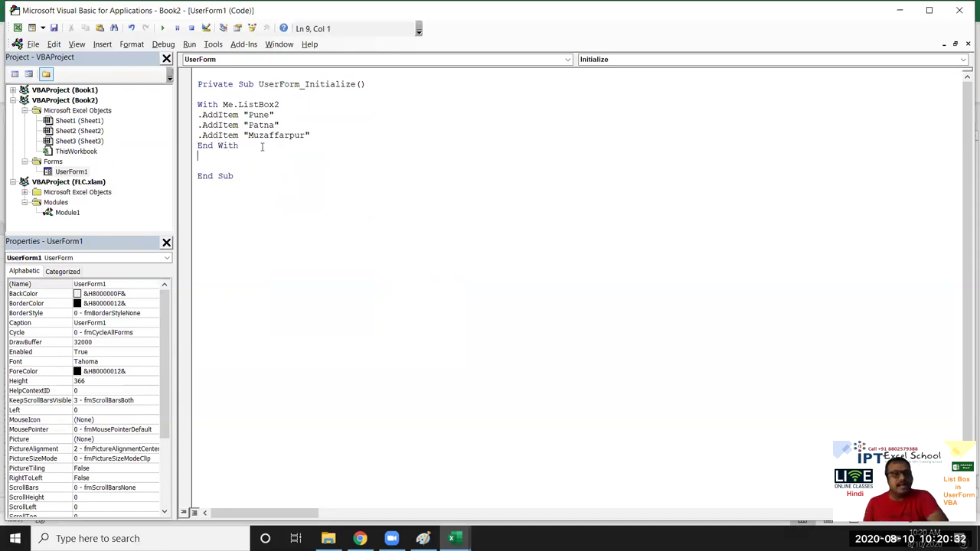
Step: Run the form, click Patna, Muzaffarpur and Pune in the lower list, then close it
left_click(161, 28)
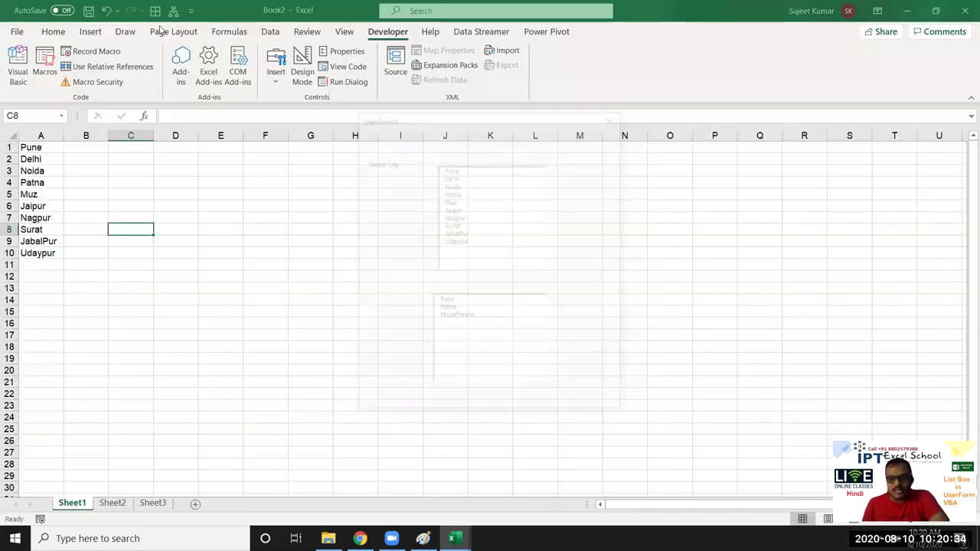
left_click(464, 307)
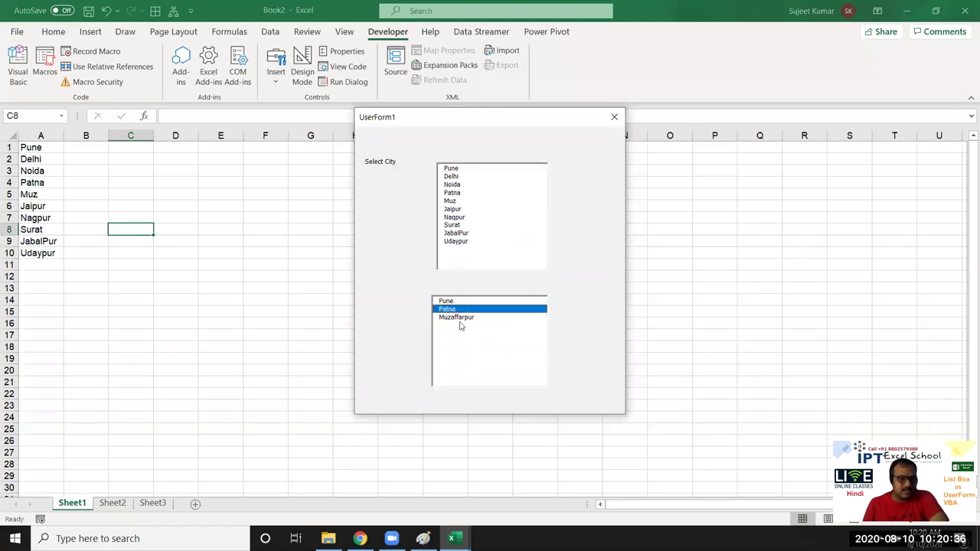
left_click(460, 317)
left_click(450, 301)
left_click(450, 309)
left_click(451, 317)
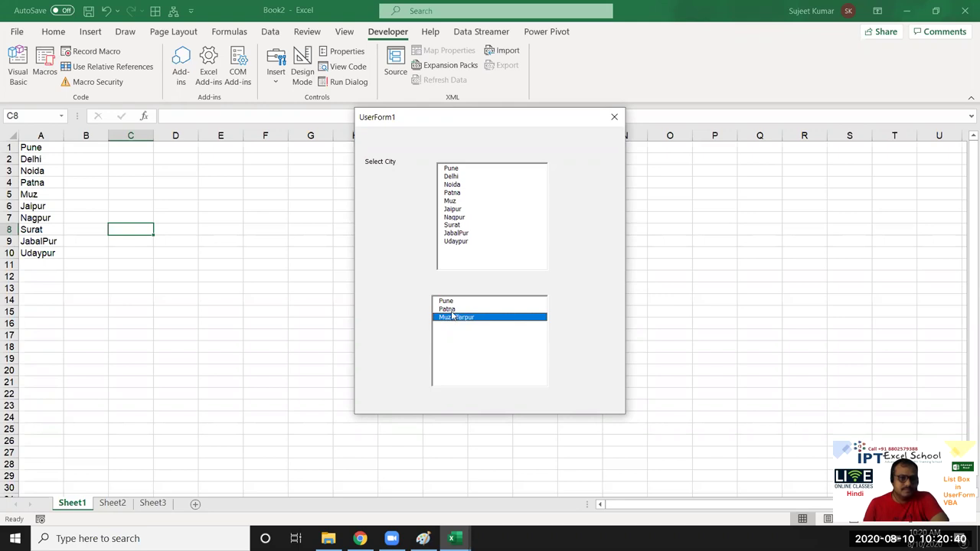
left_click(452, 309)
left_click(451, 301)
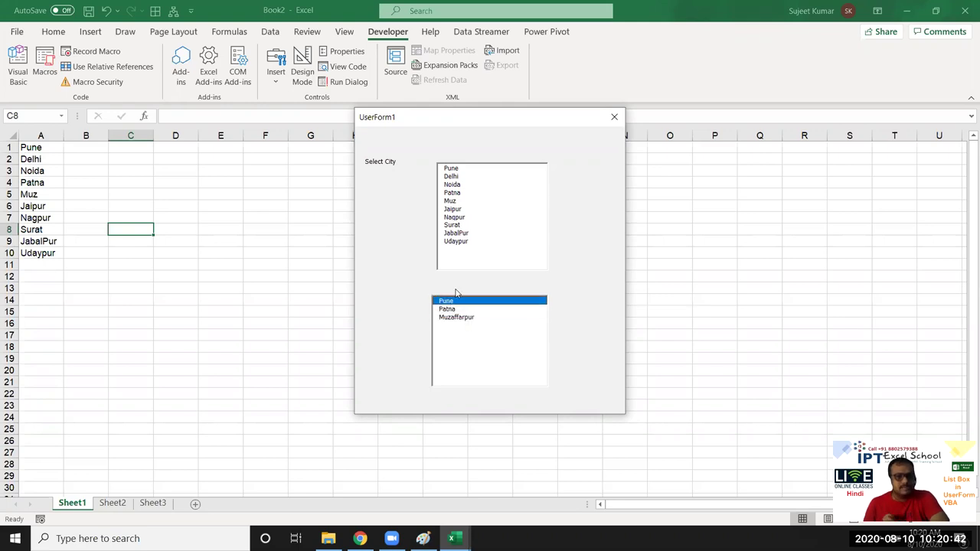
left_click(614, 116)
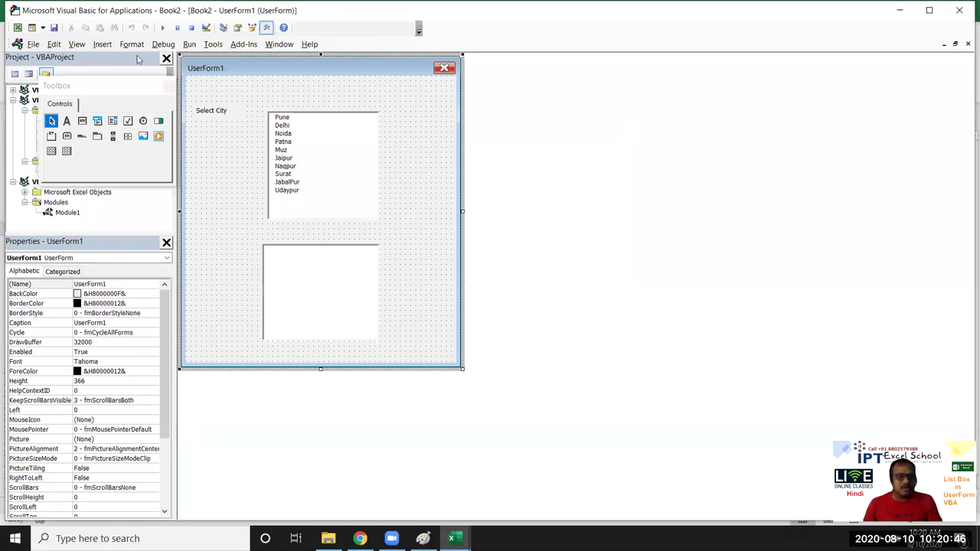
Step: Insert a new UserForm2 and enlarge it to a much bigger size
left_click(105, 45)
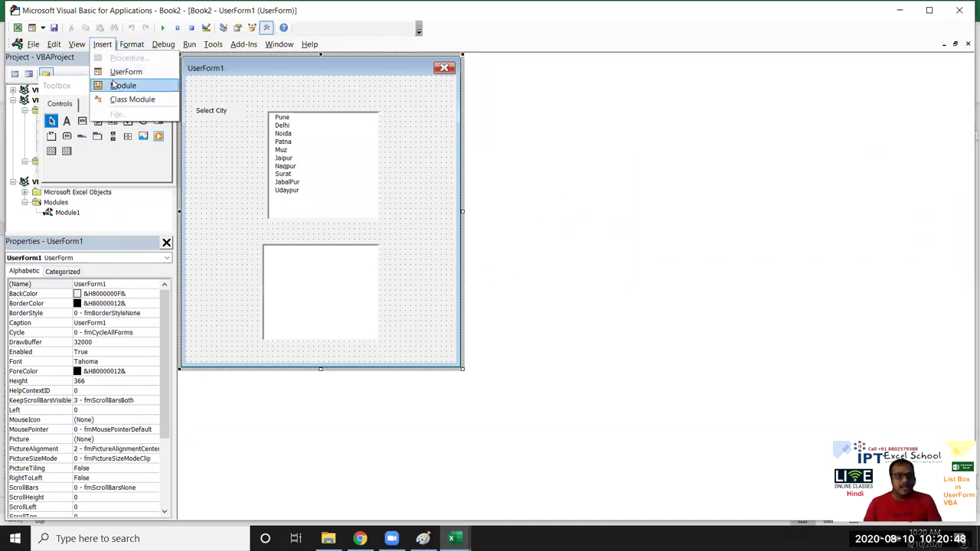
left_click(125, 71)
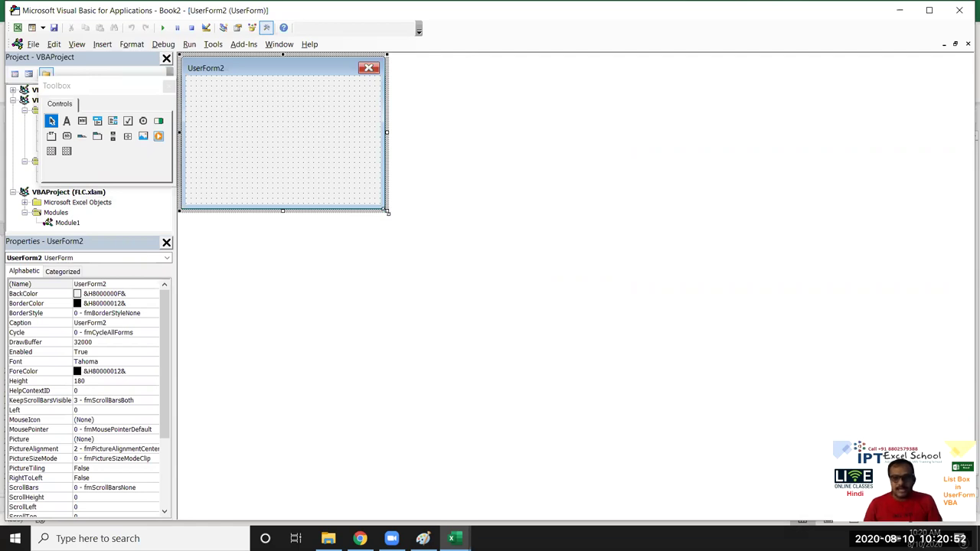
left_click_drag(387, 210, 937, 386)
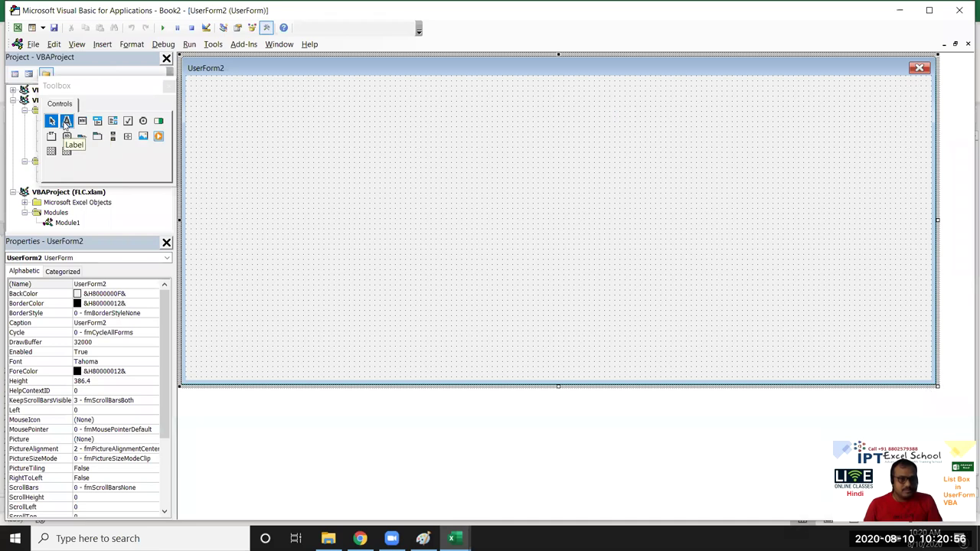
Step: Draw a label captioned 'Search Name' near the top-left and autofit it to its text
left_click(66, 123)
left_click_drag(211, 91, 311, 111)
left_click(278, 109)
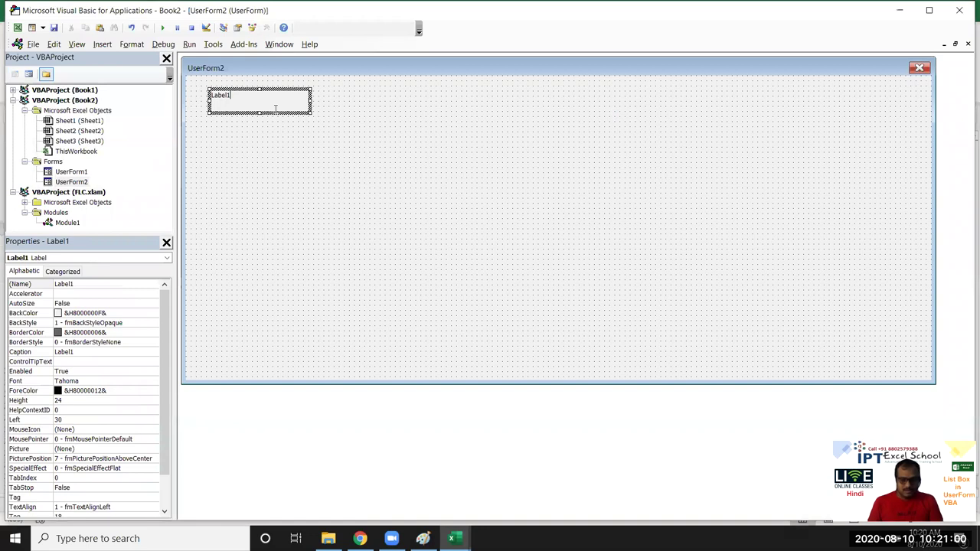
key("BackSpace")
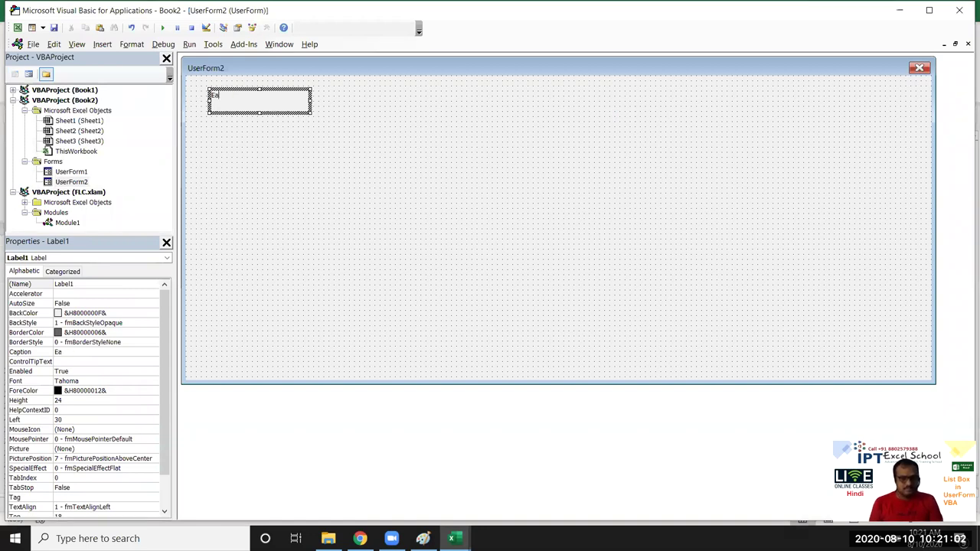
key("BackSpace")
key("BackSpace")
type("Search ")
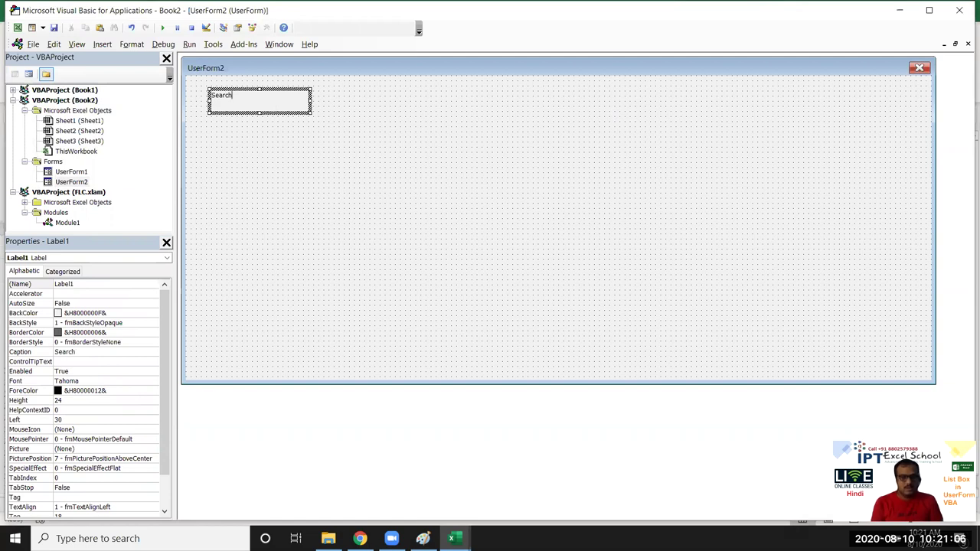
type("Name")
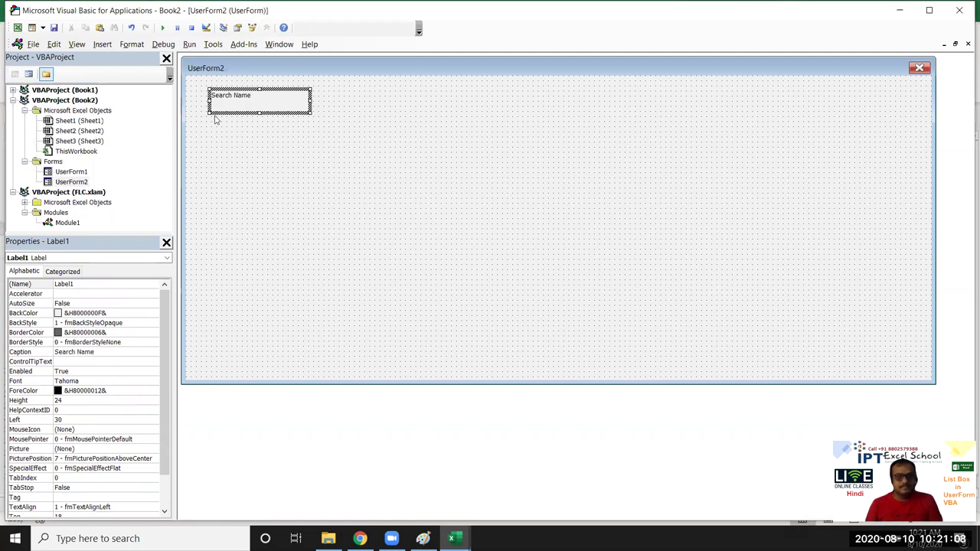
double_click(310, 113)
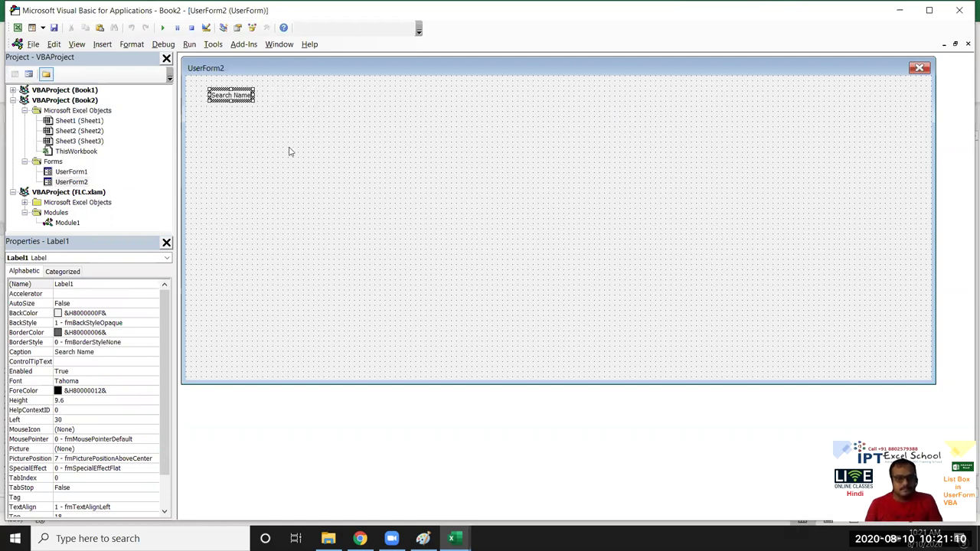
left_click(289, 152)
Step: Draw a text box beside the label and a command button captioned 'Search'
left_click(82, 121)
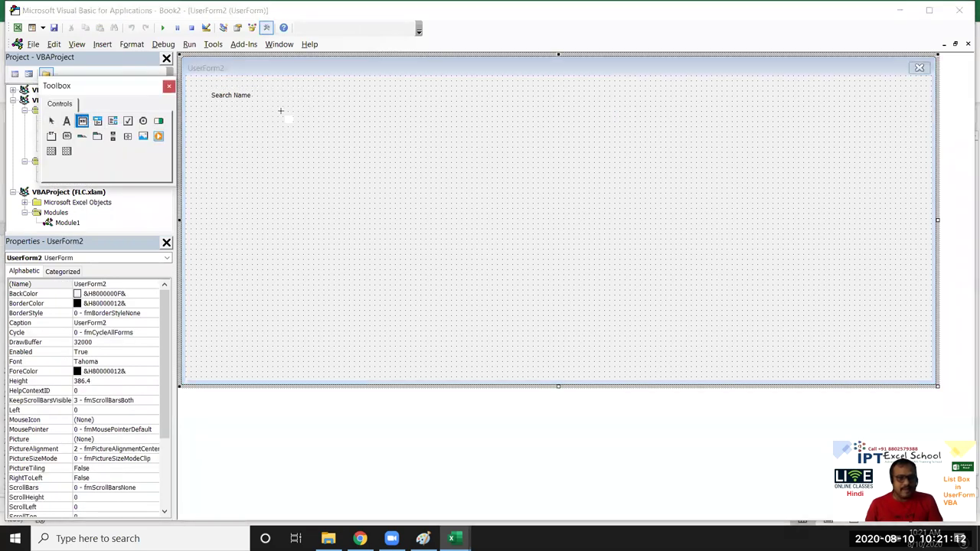
left_click_drag(273, 86, 414, 110)
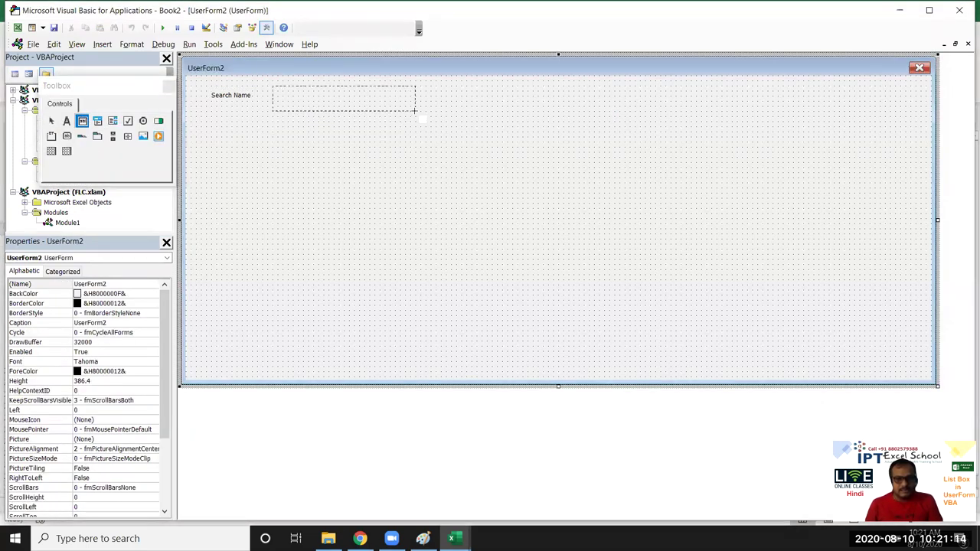
left_click(213, 152)
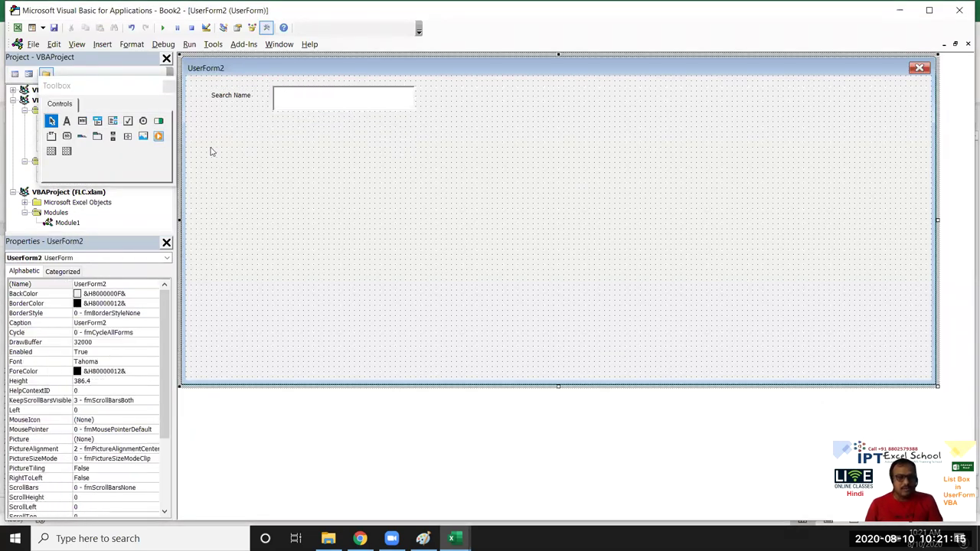
left_click(68, 137)
left_click_drag(441, 87, 500, 108)
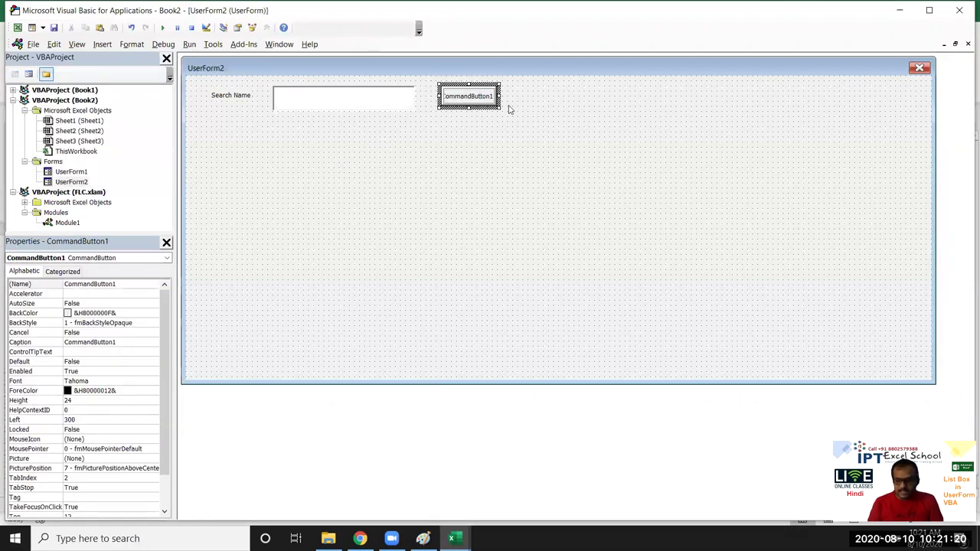
key("BackSpace")
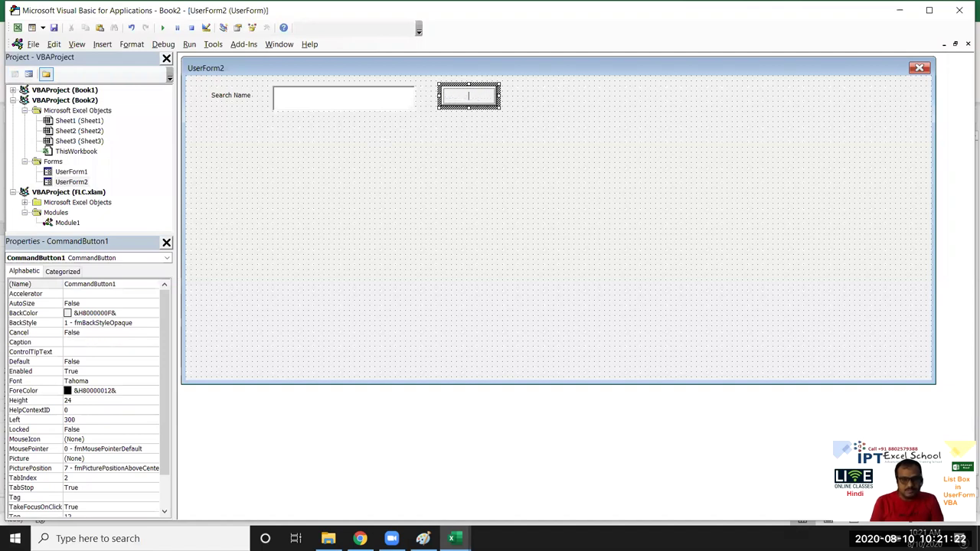
type("Search")
left_click(189, 178)
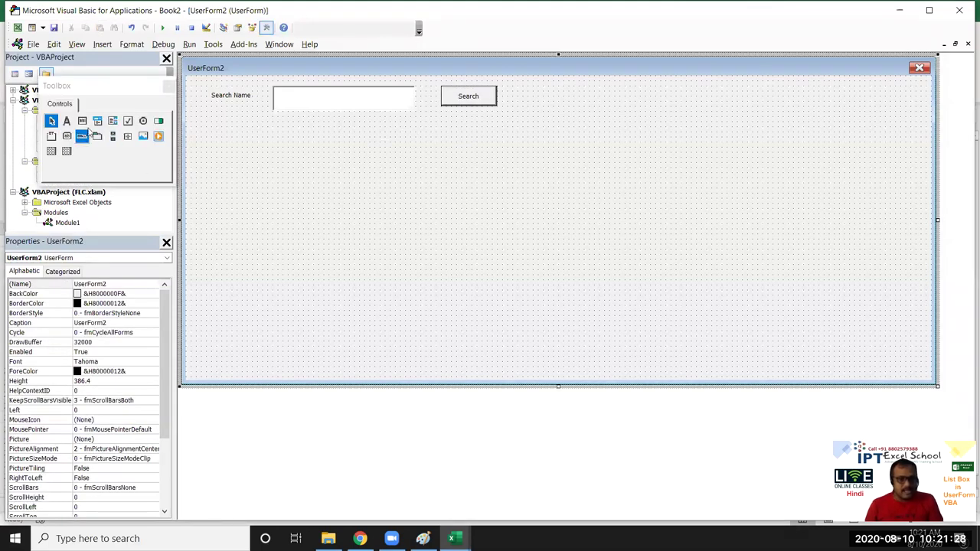
Step: Draw a large list box below the search row, then switch to Excel's Sheet2
left_click(113, 121)
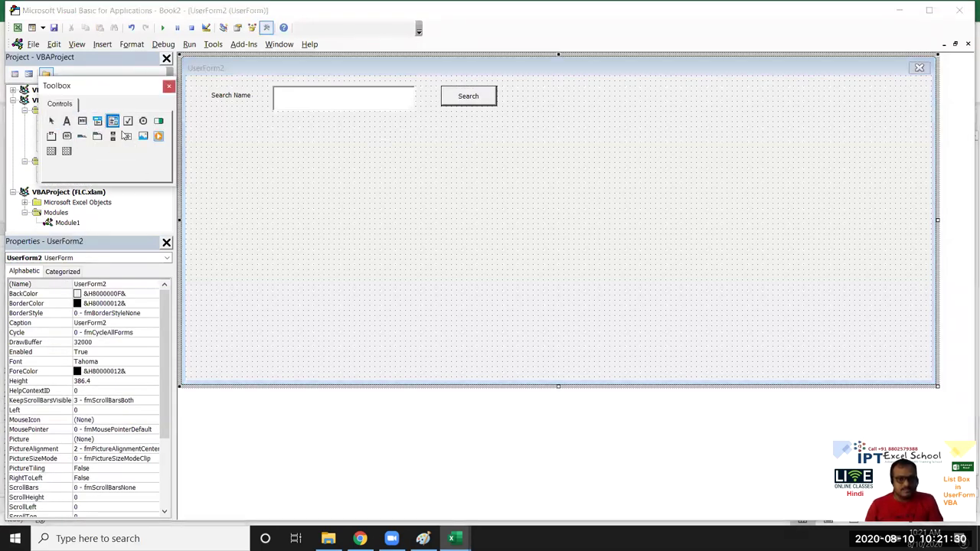
mouse_move(196, 142)
left_mouse_down()
mouse_move(514, 285)
mouse_move(912, 347)
left_mouse_up()
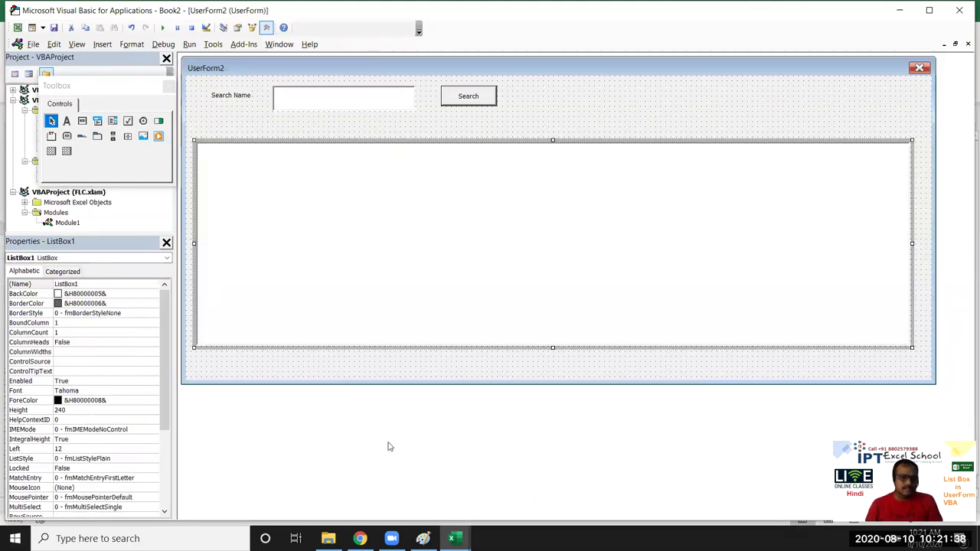
left_click(603, 90)
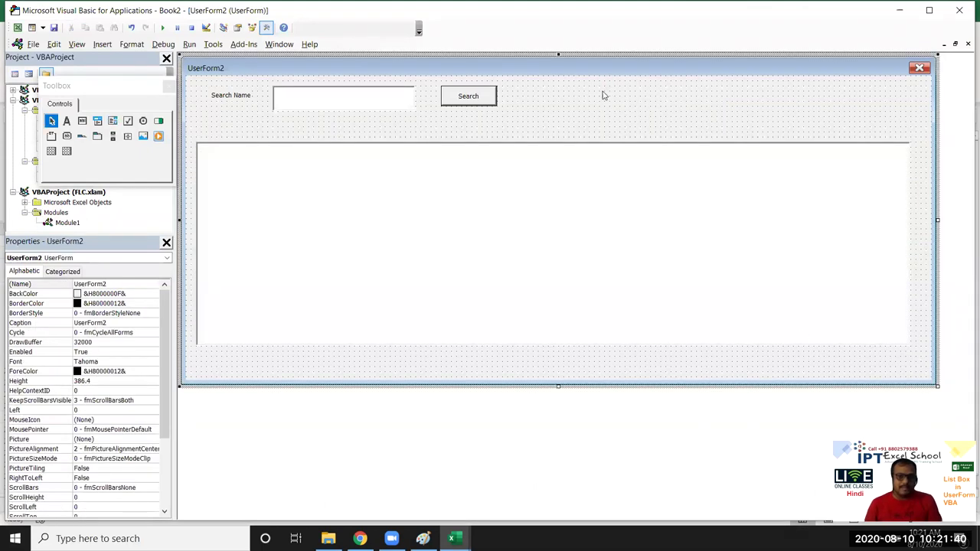
key("alt+F11")
left_click(113, 503)
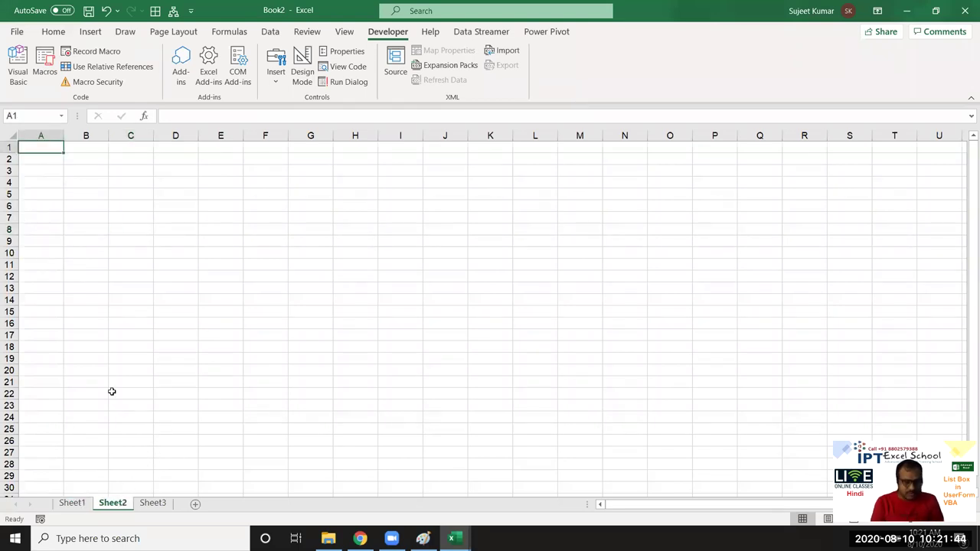
Step: Type the headers Name, City and Jan in A1:C1 of Sheet2
type("Name")
key("Tab")
type("City")
key("Tab")
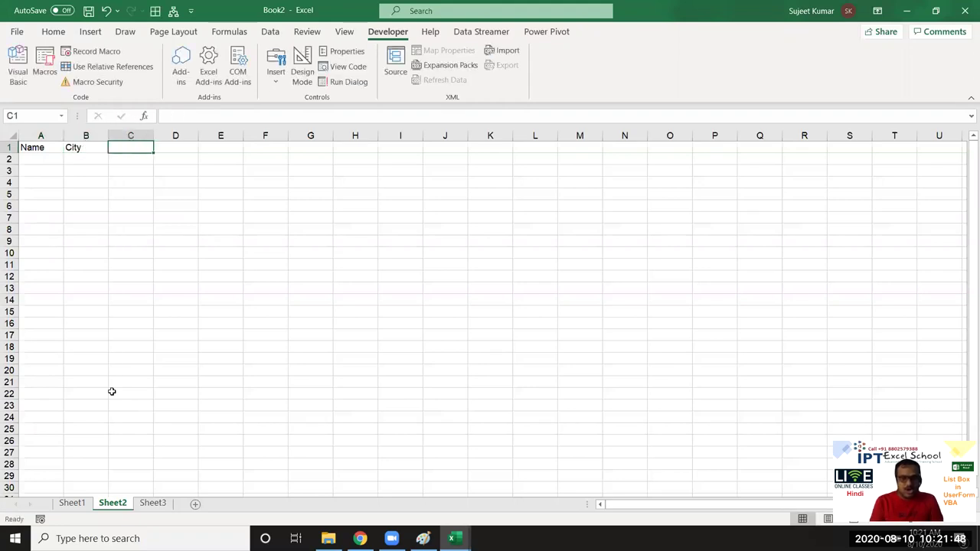
type("JAn")
key("BackSpace")
key("BackSpace")
type("an")
Step: Extend the month headers from Jan to Dec and clear the extra months beyond Dec
left_click_drag(123, 204, 123, 194)
left_click(130, 150)
mouse_move(153, 153)
left_mouse_down()
mouse_move(923, 185)
mouse_move(926, 150)
left_mouse_up()
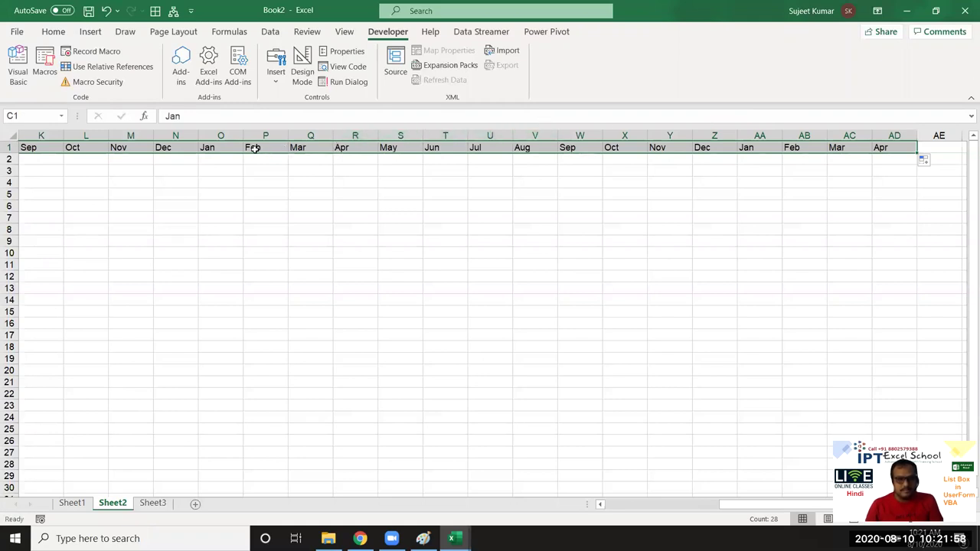
left_click(221, 136)
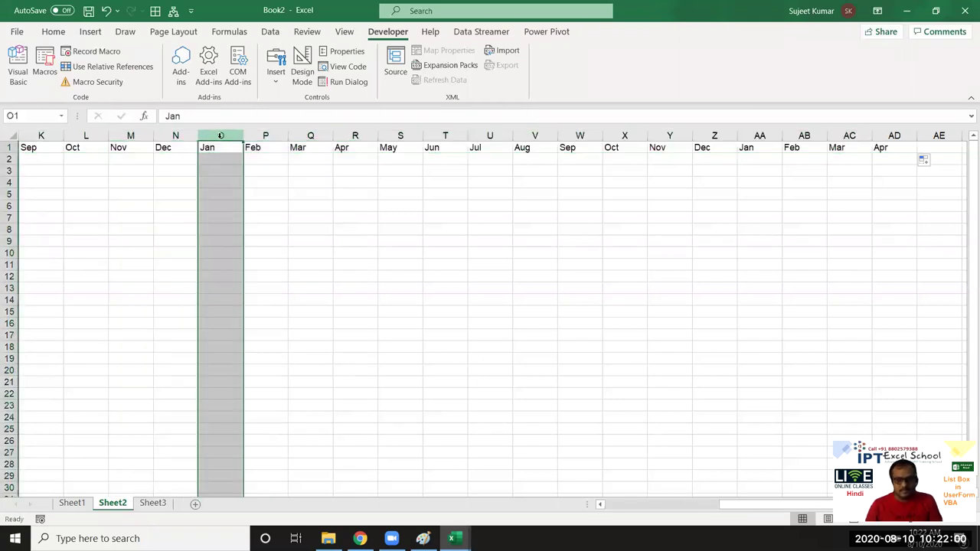
key("ctrl+shift+Right")
key("Delete")
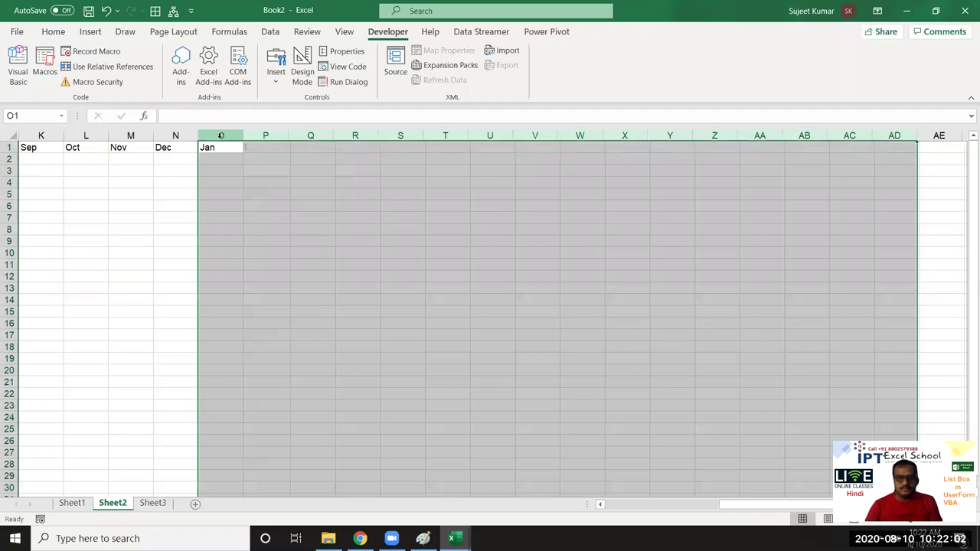
key("ctrl+Home")
Step: Enter Puja in A2 and fill column A with the list of names
key("Down")
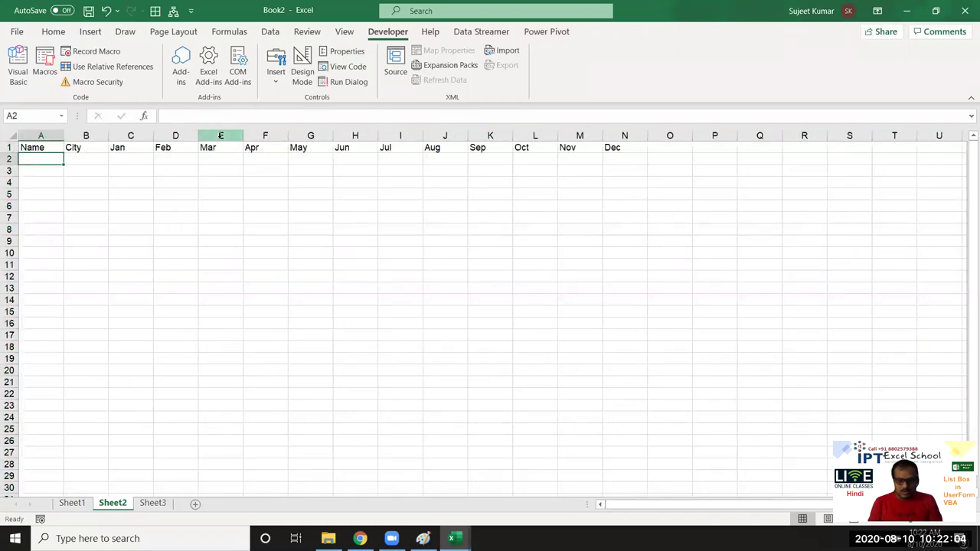
type("Puja")
mouse_move(130, 195)
left_mouse_down()
mouse_move(85, 194)
mouse_move(63, 480)
left_mouse_up()
left_click(46, 159)
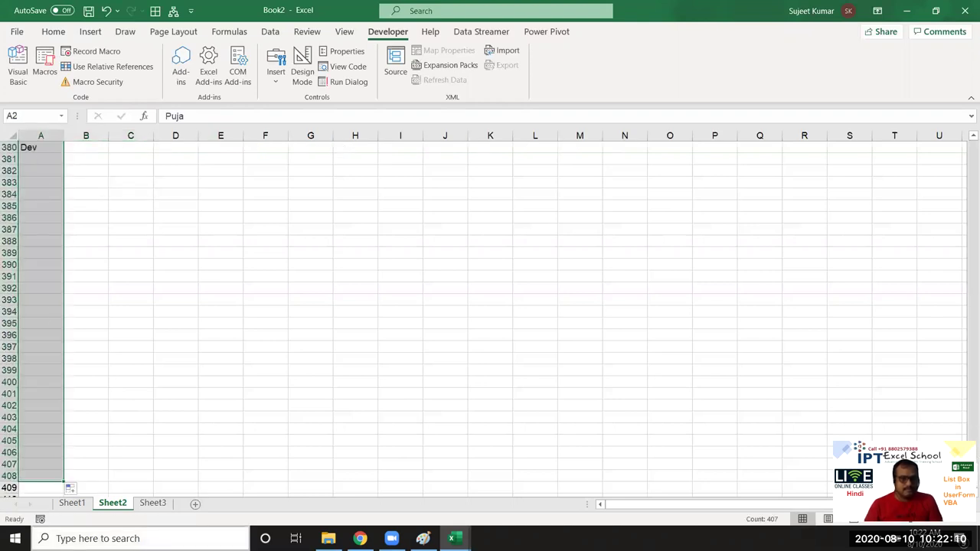
key("ctrl+Home")
Step: Enter Pune in B2 and fill the city down beside every name
left_click(86, 159)
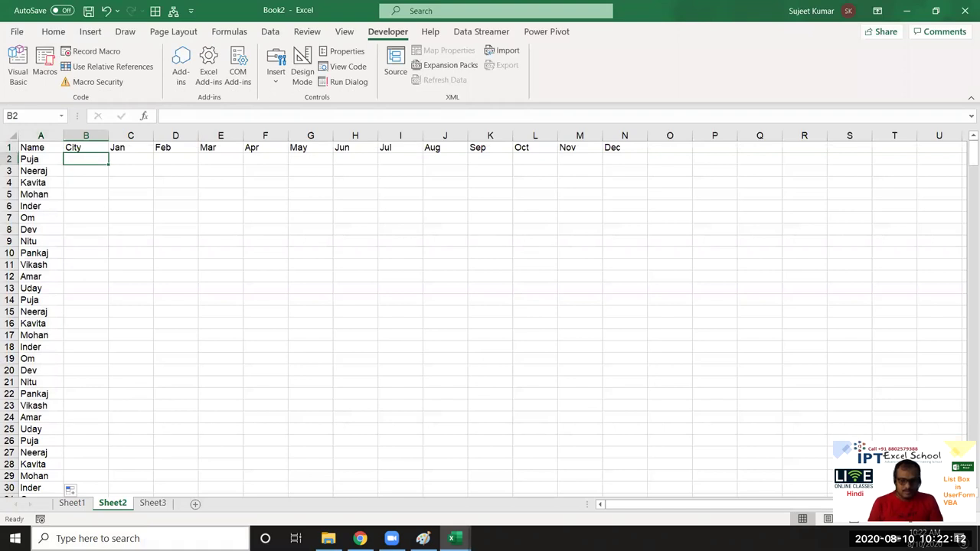
type("Pune")
key("Return")
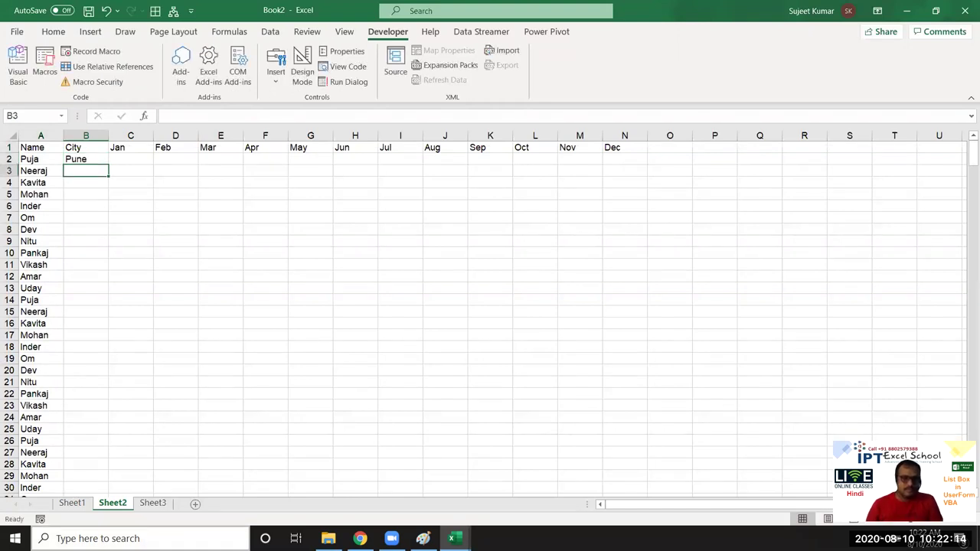
left_click(89, 158)
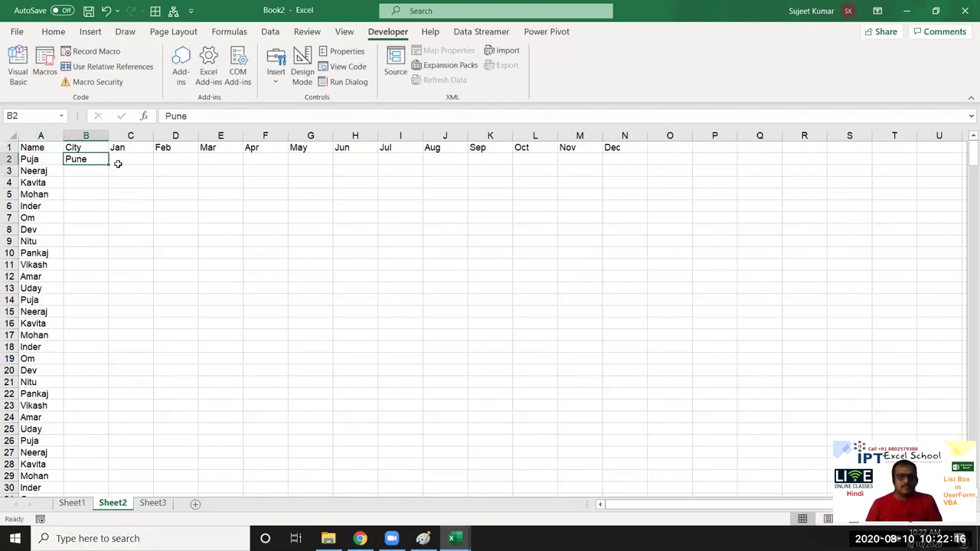
double_click(108, 164)
Step: Put a RANDBETWEEN(10,50) formula in row 2 under every month from Jan to Dec
left_click(140, 159)
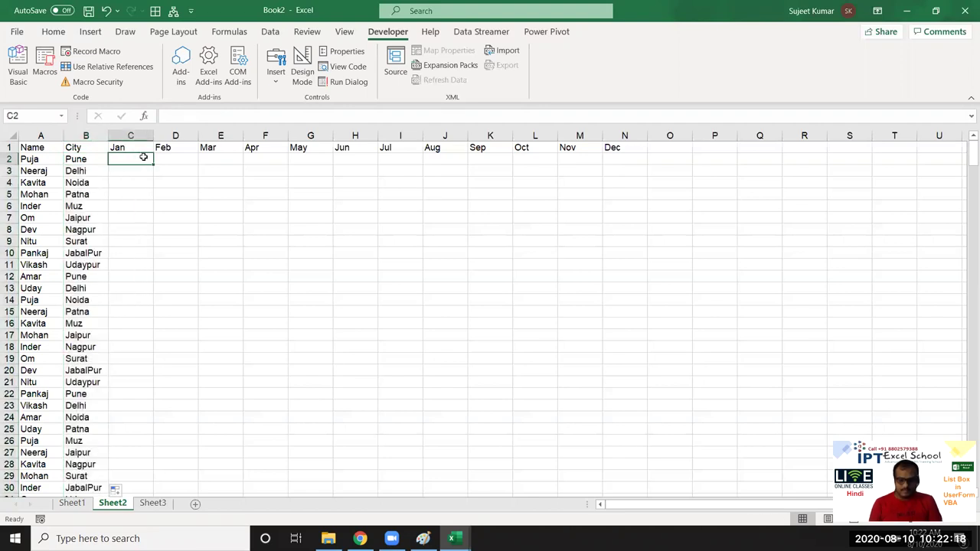
type("=ra")
key("Down")
key("Down")
key("Down")
key("Tab")
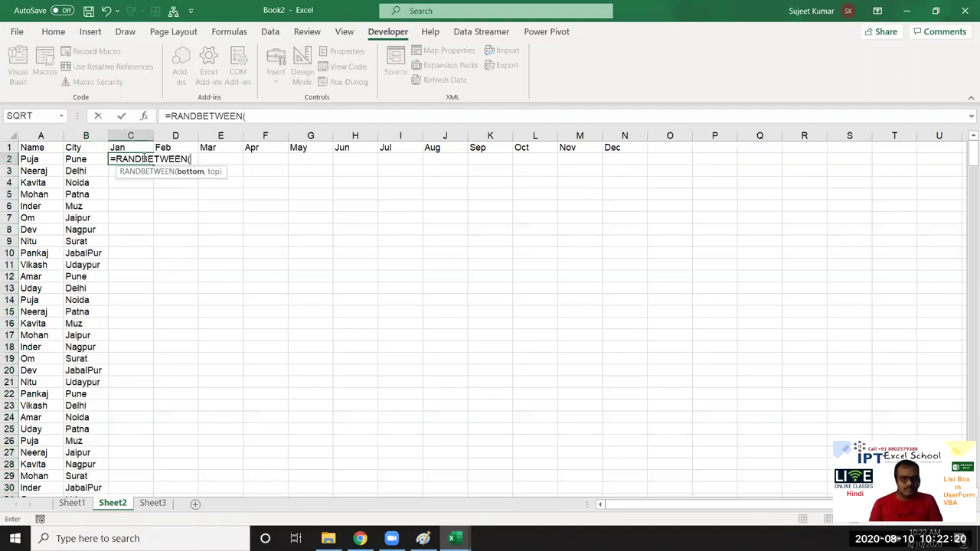
type("10")
type(",5")
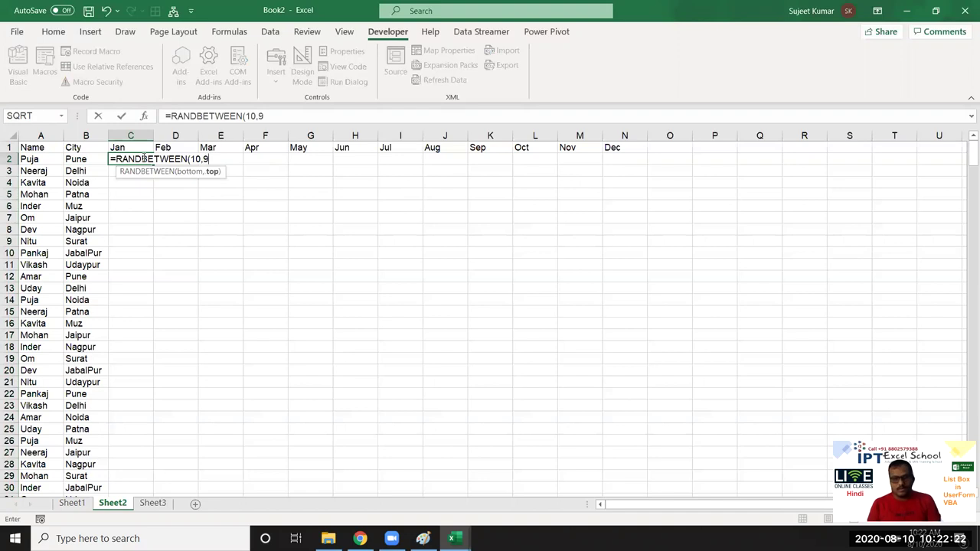
type("0")
key("Return")
key("ctrl+z")
key("Up")
key("ctrl+Right")
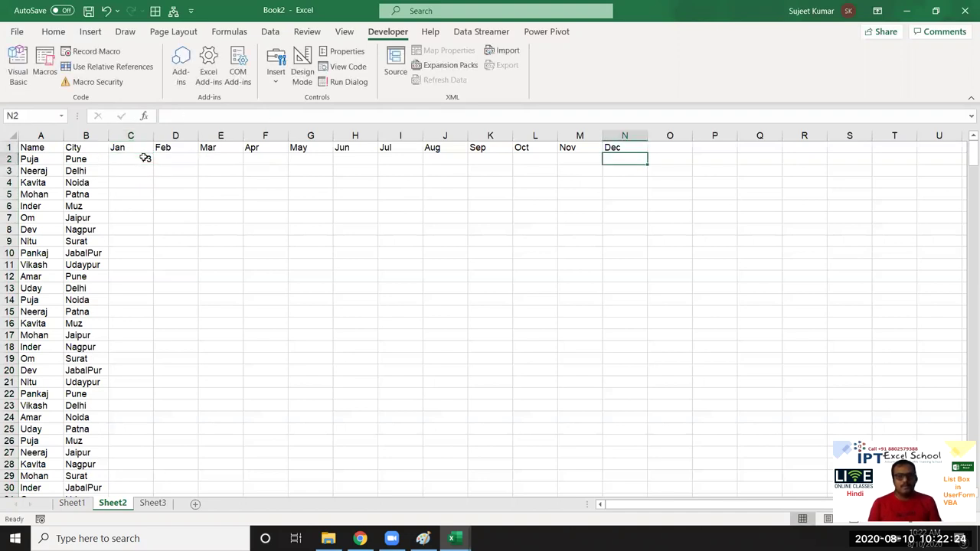
key("Down")
key("ctrl+shift+Left")
type("=RANDBETWEEN(10,90)")
Step: Fill the random formula down all month columns to the last name
key("ctrl+Left")
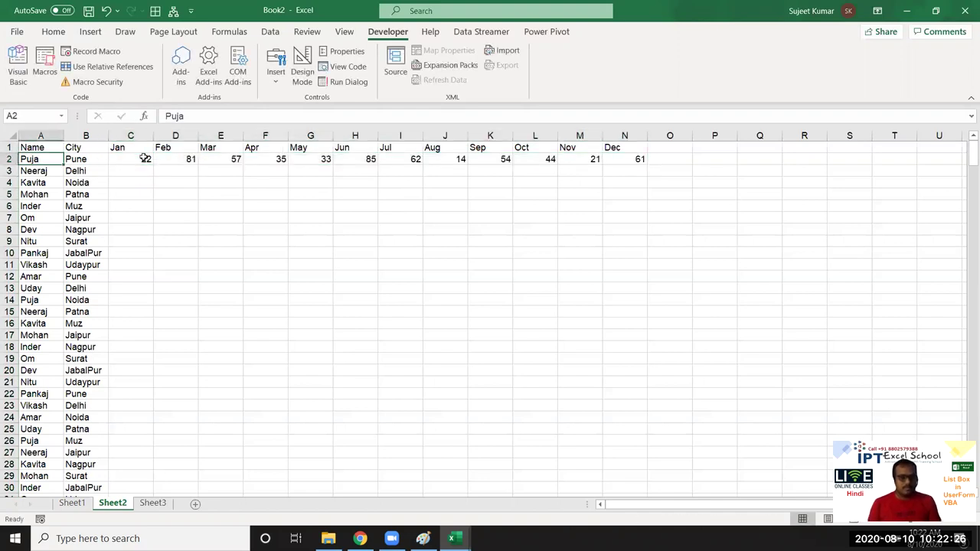
key("Right")
left_click_drag(144, 157, 144, 157)
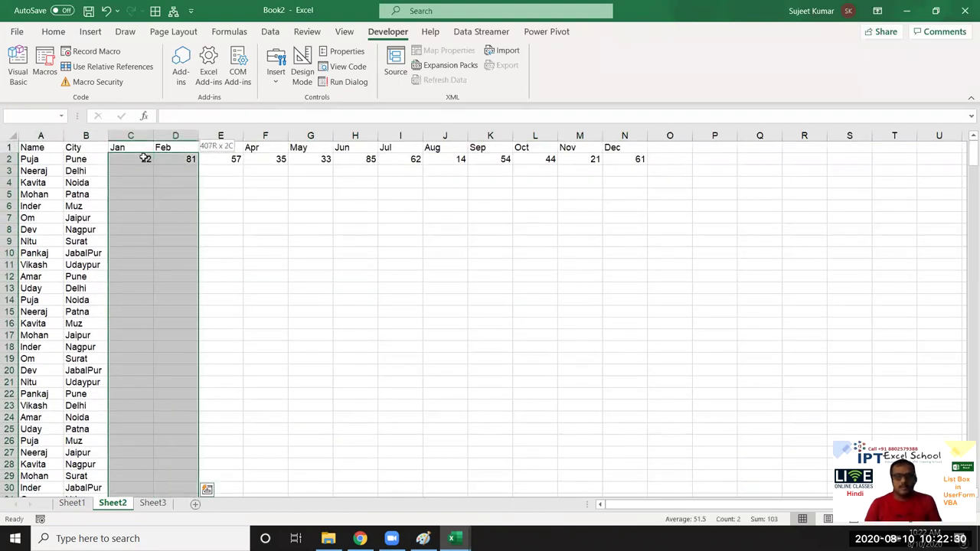
left_click_drag(144, 158, 635, 158)
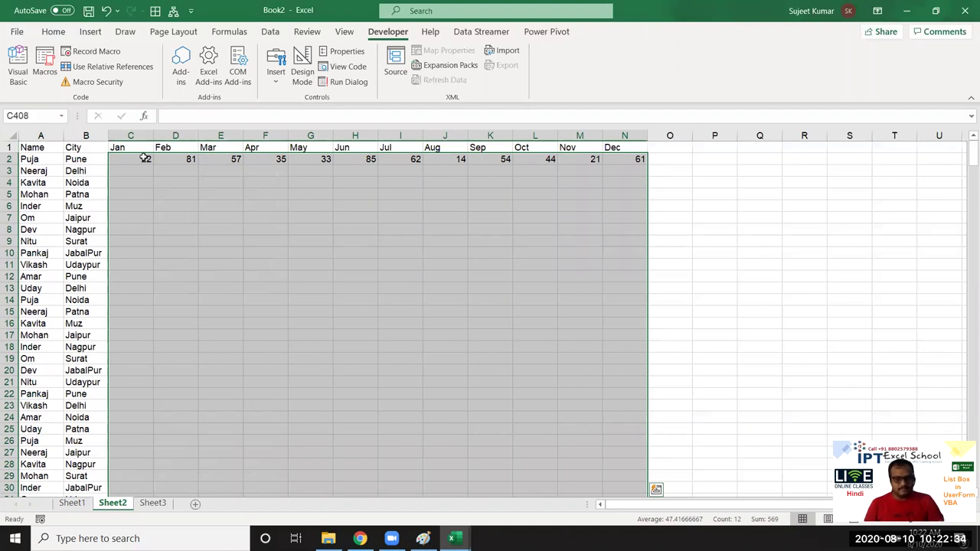
key("ctrl+d")
Step: Copy the Jan–Dec numbers and paste them back as values, then return to the top
key("ctrl+c")
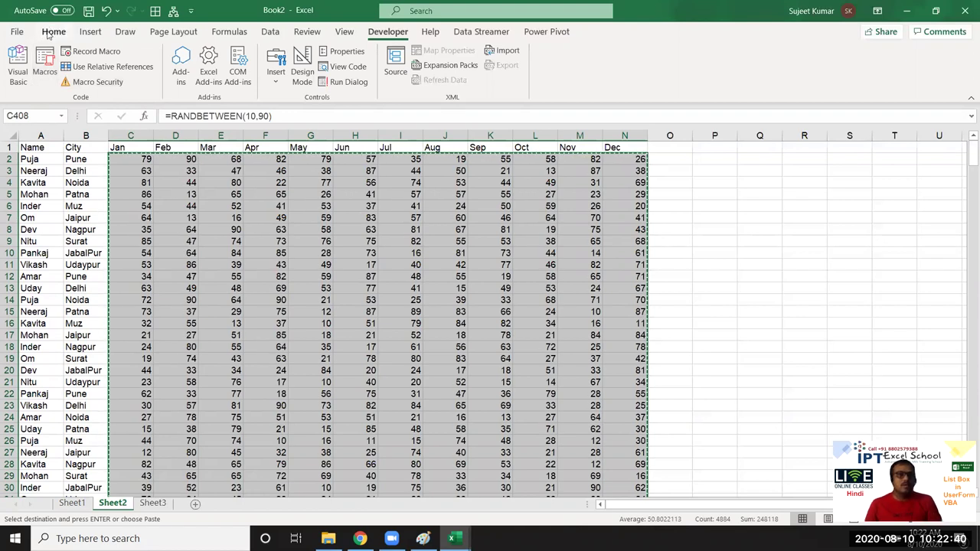
left_click(49, 35)
left_click(19, 81)
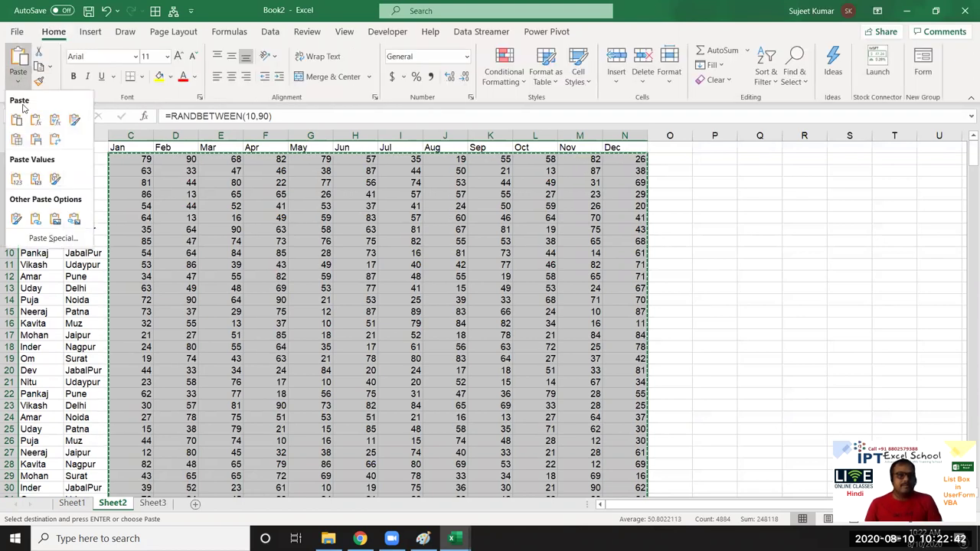
left_click(16, 179)
scroll(153, 230, "down", 20)
left_click(152, 197)
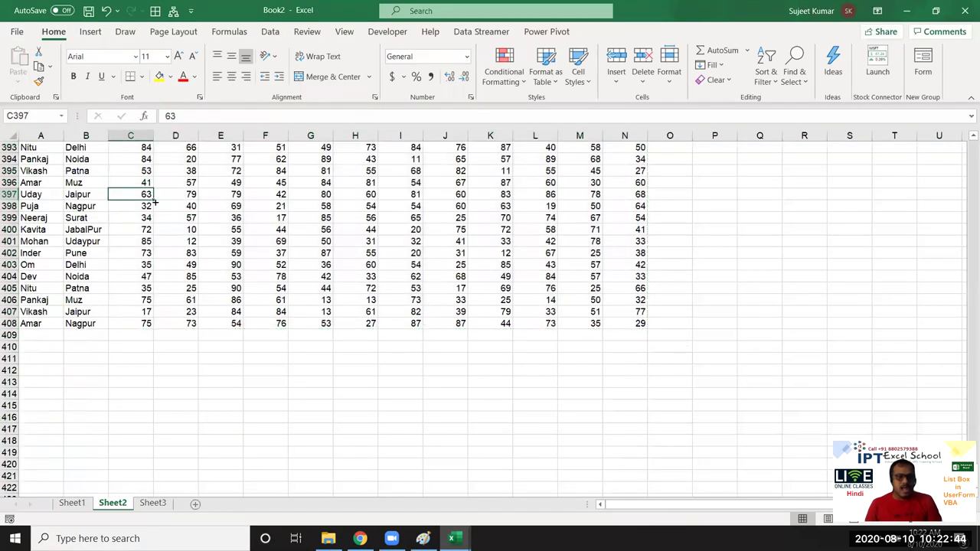
key("ctrl+Up")
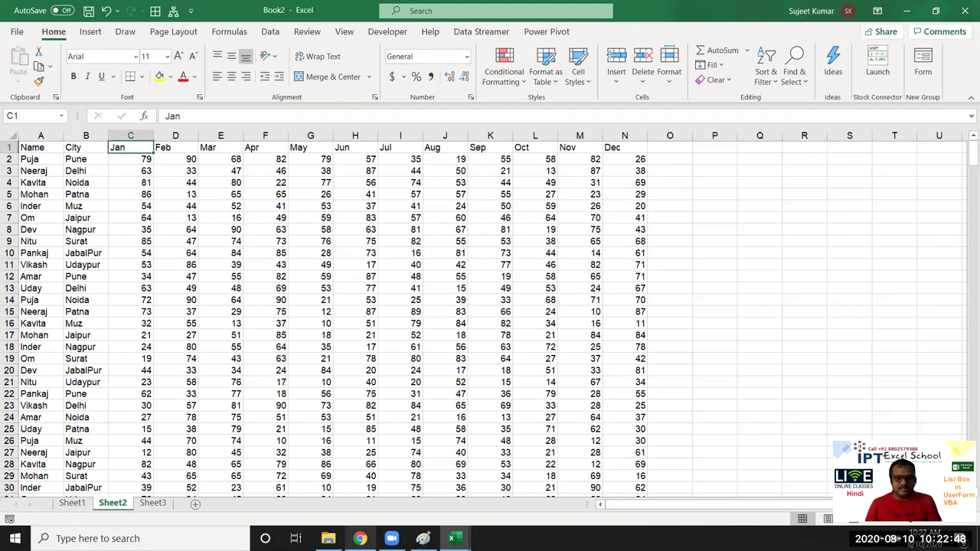
Step: Back in the VBA editor, run UserForm2 to preview it, then close it
mouse_move(451, 538)
left_click(586, 467)
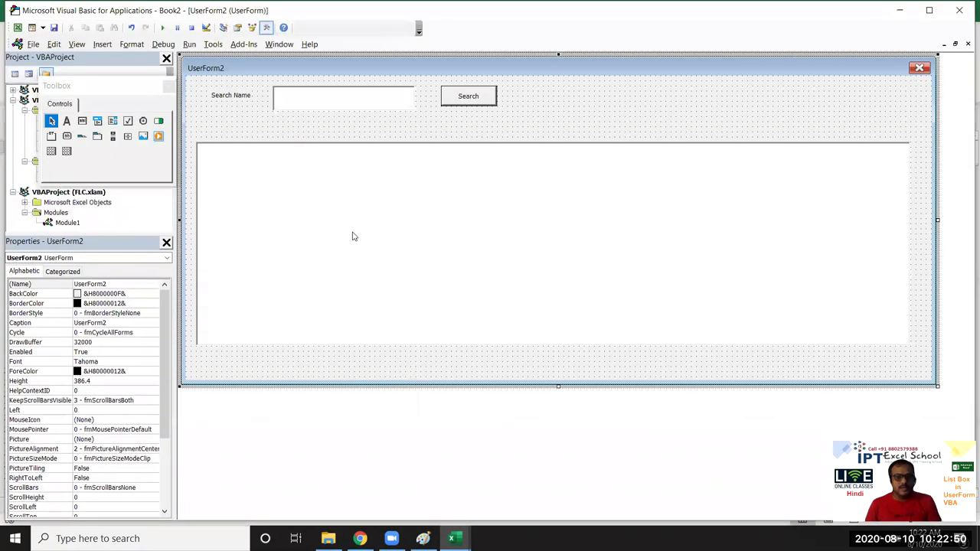
left_click(304, 104)
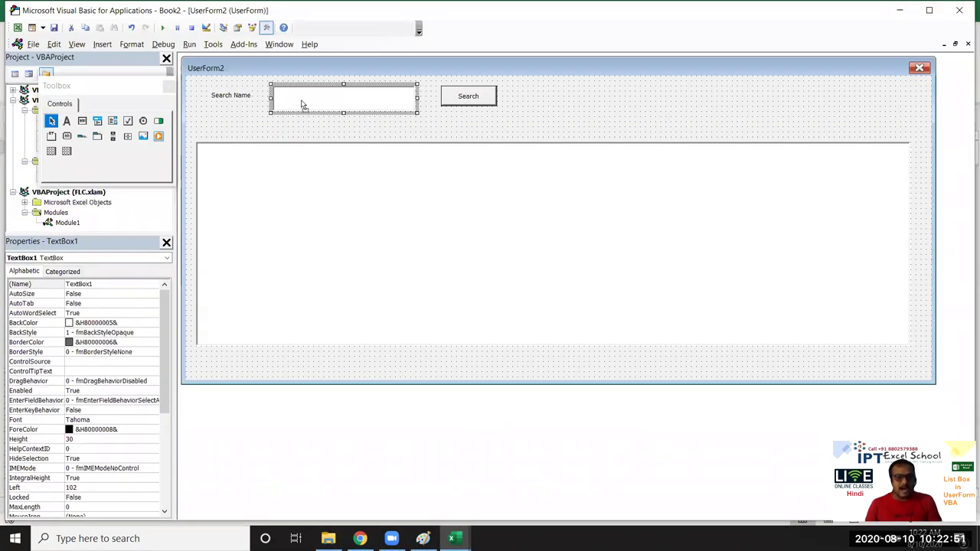
left_click(163, 28)
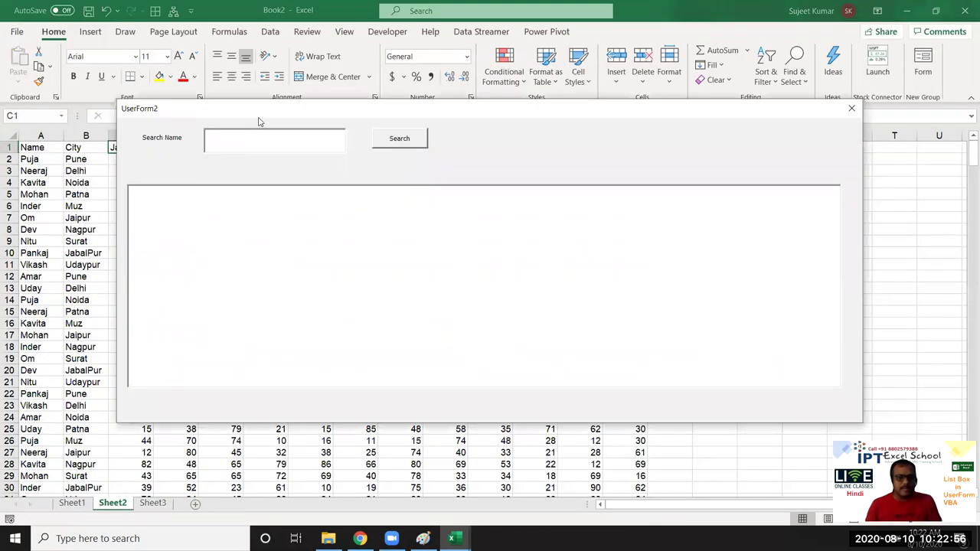
left_click_drag(262, 112, 342, 120)
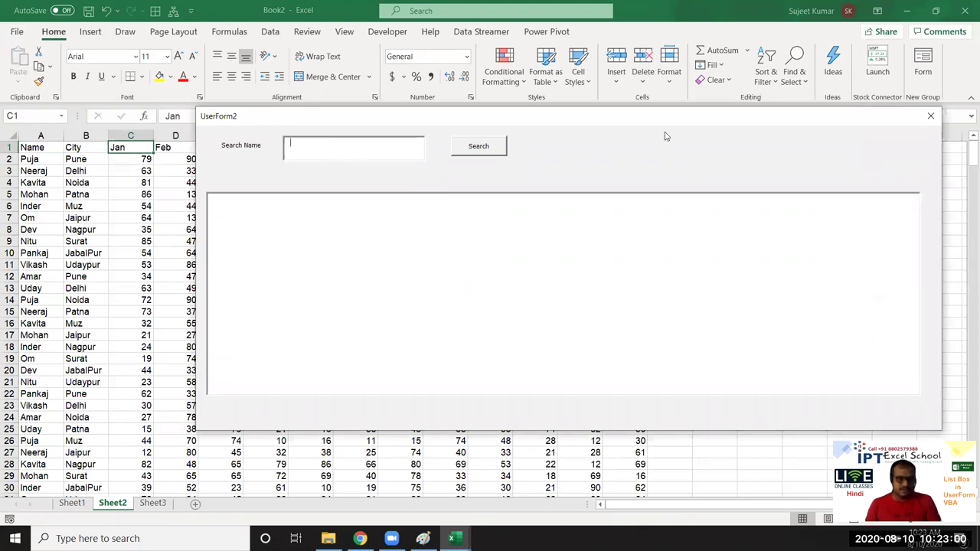
left_click(931, 116)
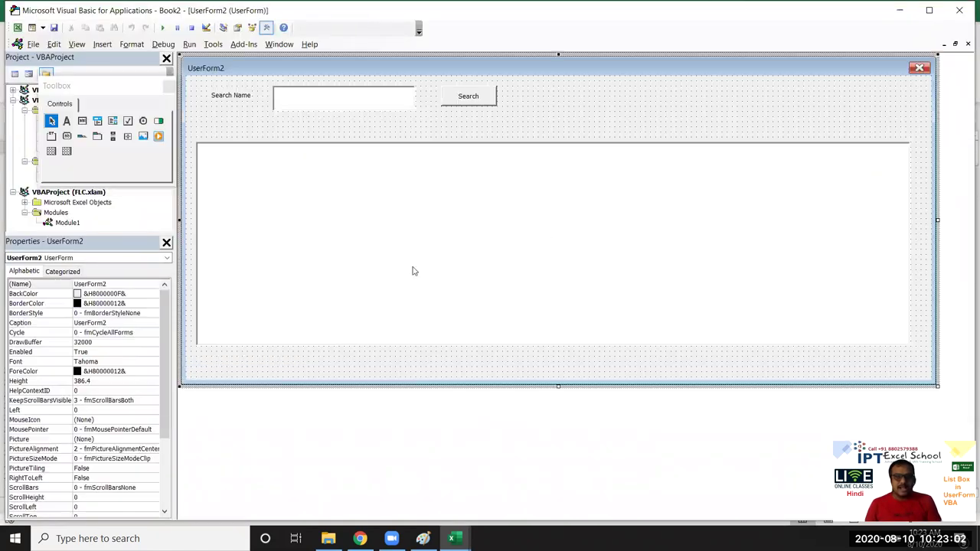
Step: Open the Click event code for the Search button on UserForm2
left_click(264, 190)
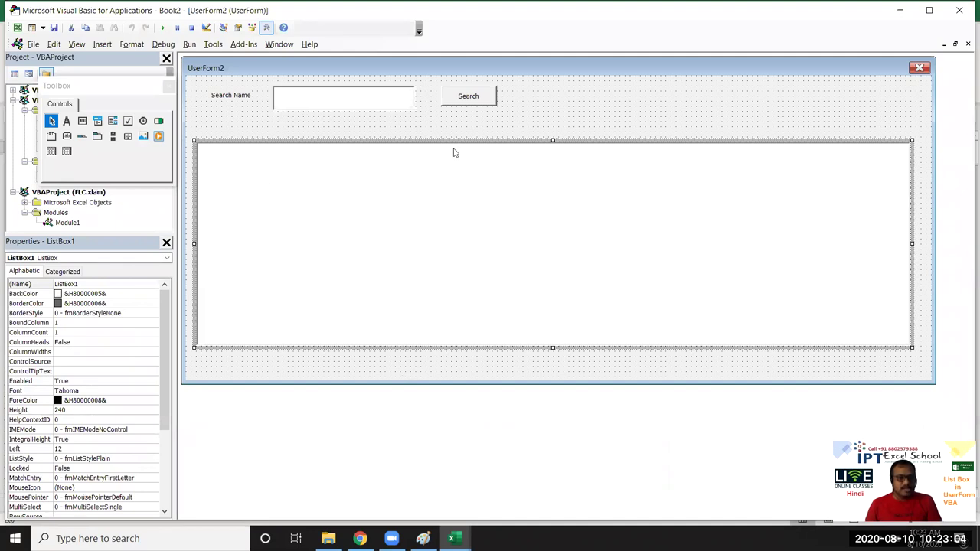
left_click(634, 122)
left_click(485, 103)
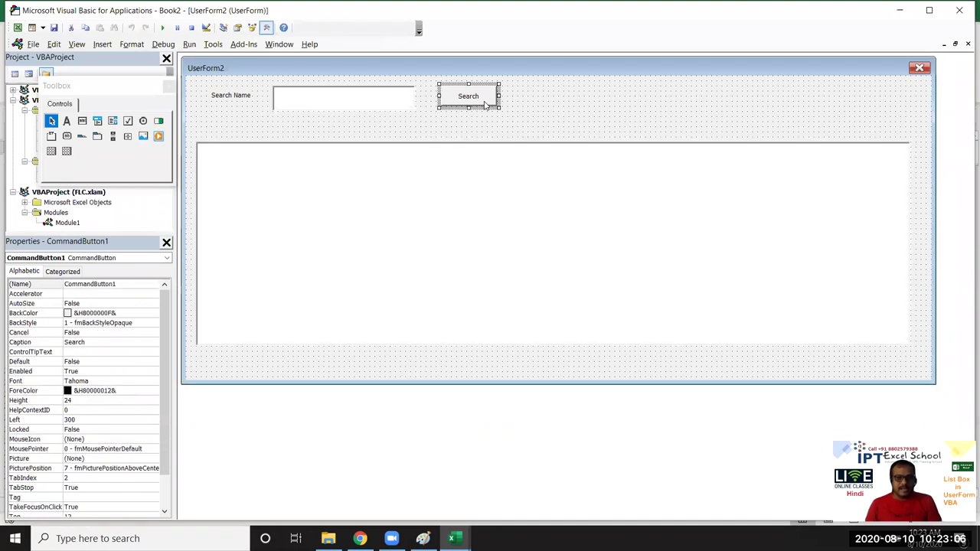
double_click(485, 103)
Step: Declare the array dt(1 To 1000, 1 To 14) after checking the sheet's column count
key("Return")
key("Return")
key("Return")
key("Up")
key("Up")
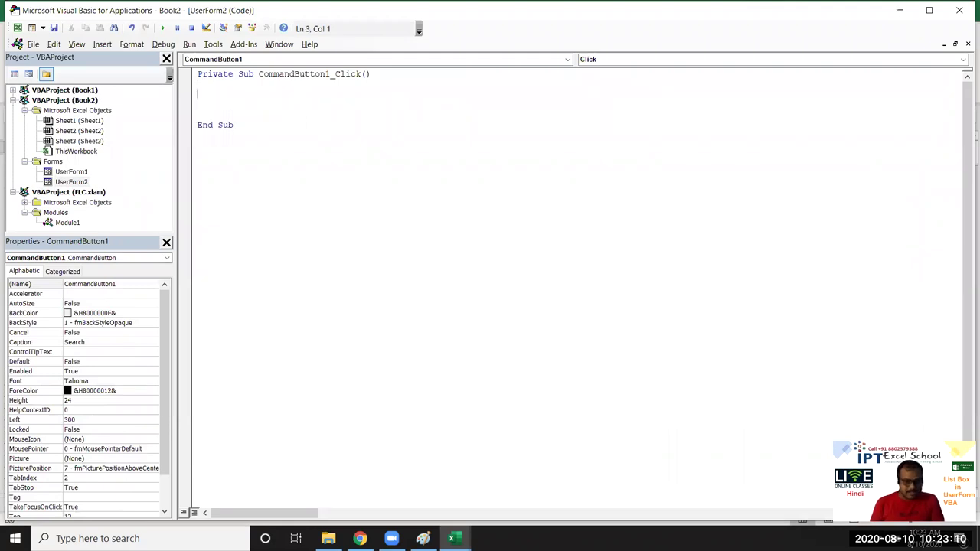
type("dim ")
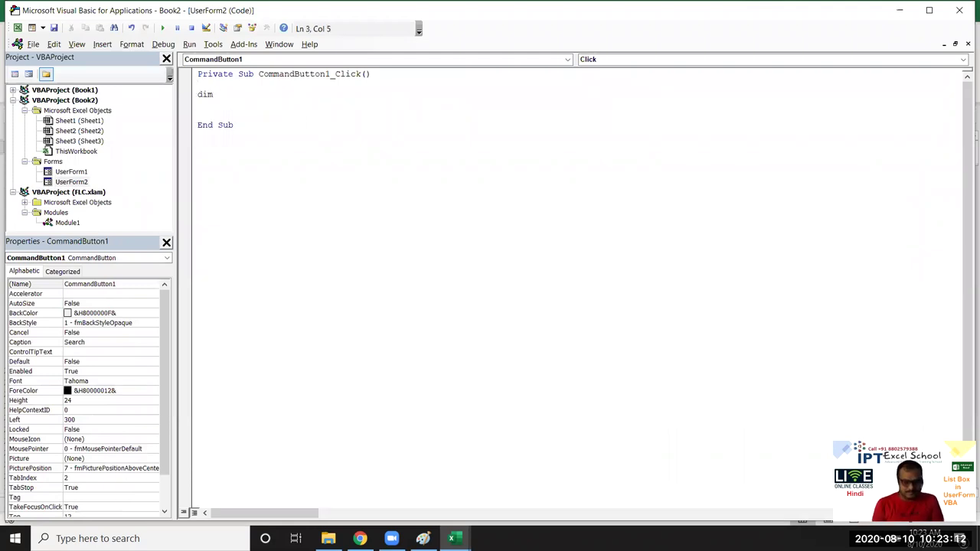
type("dt(")
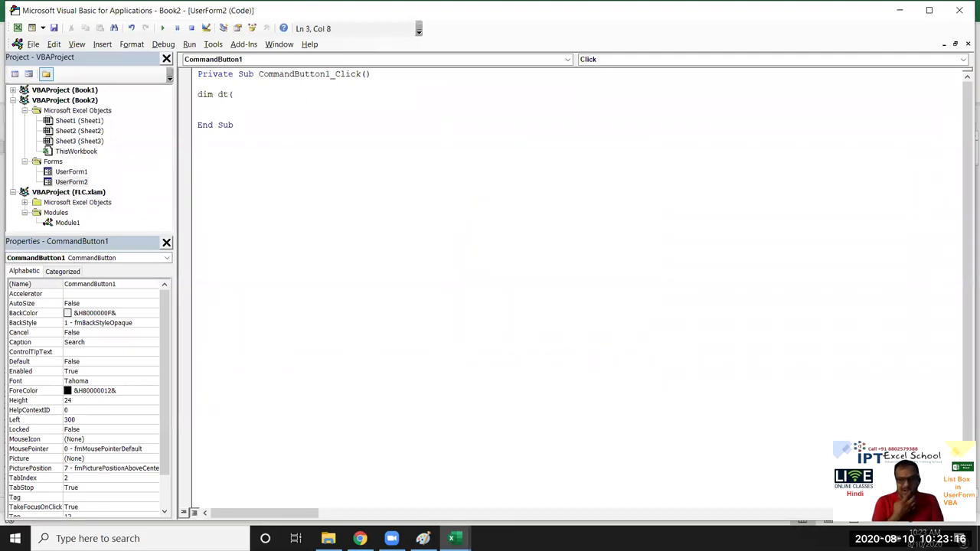
type("1 to ")
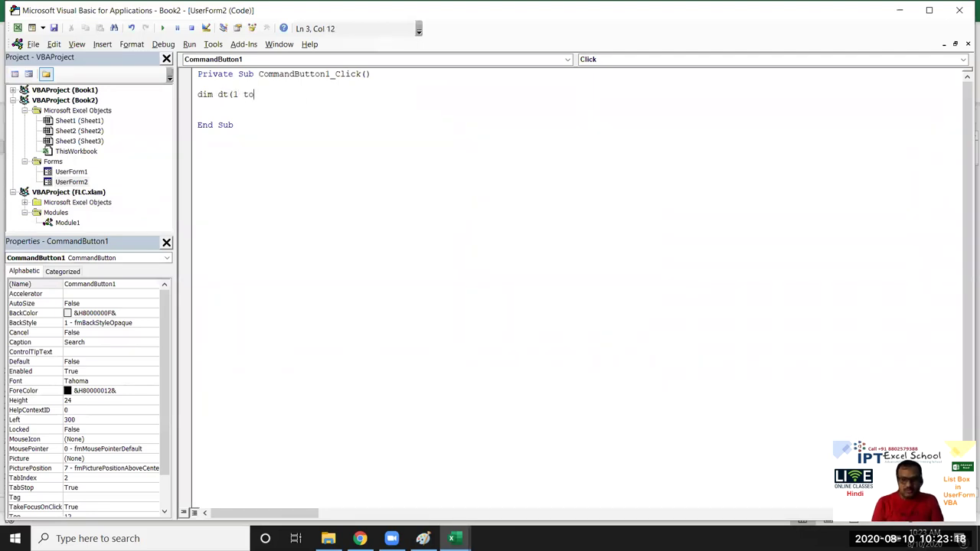
type("1000,")
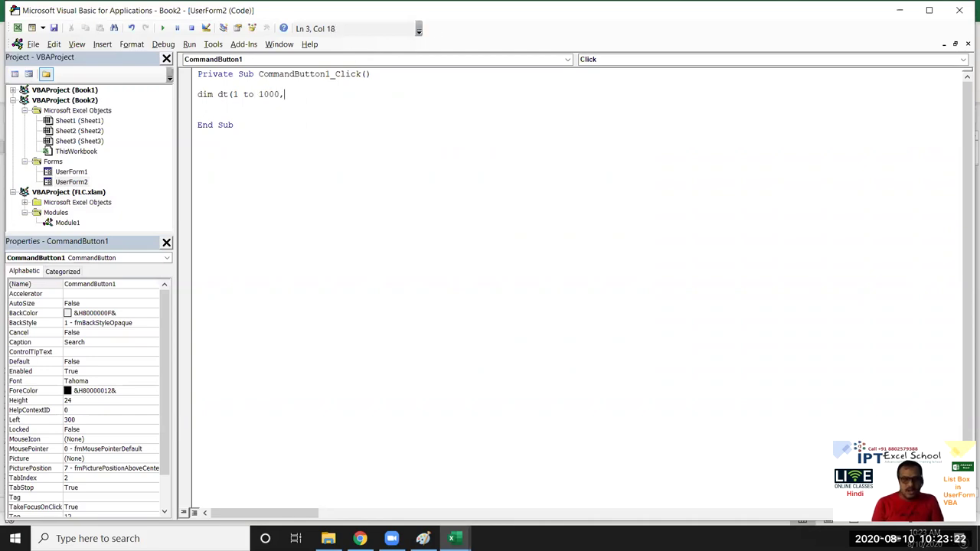
type(" 1 to")
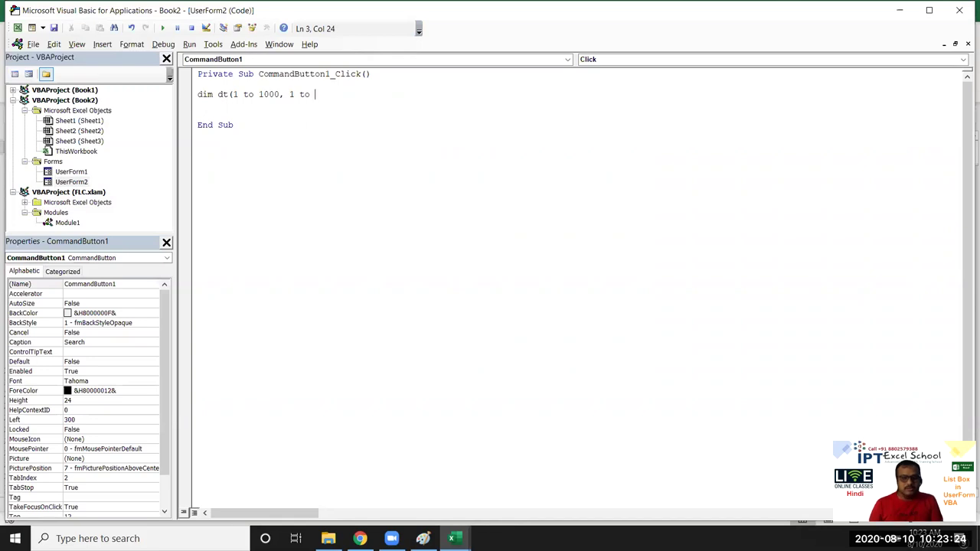
key("alt+F11")
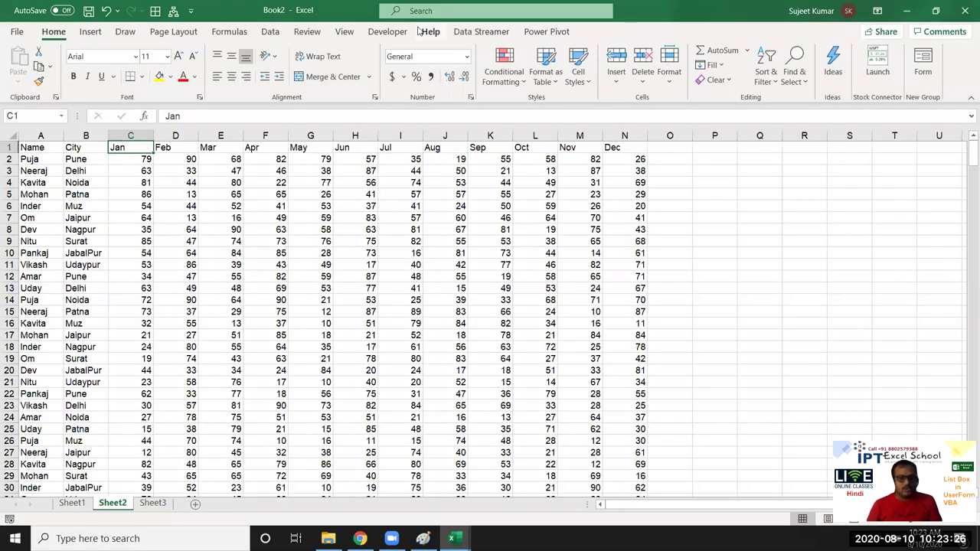
key("alt+F11")
type("14)")
key("Return")
key("Return")
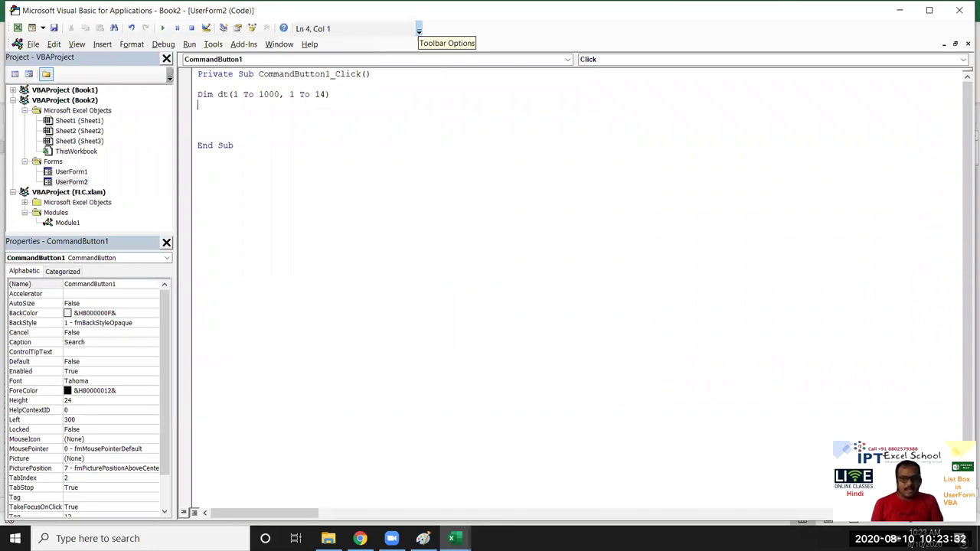
Step: Add a For i = 2 To Range("A65000").End(xlUp).Row loop closed with Next i
type("for i = 2")
key("BackSpace")
key("BackSpace")
type("1")
key("BackSpace")
type("2")
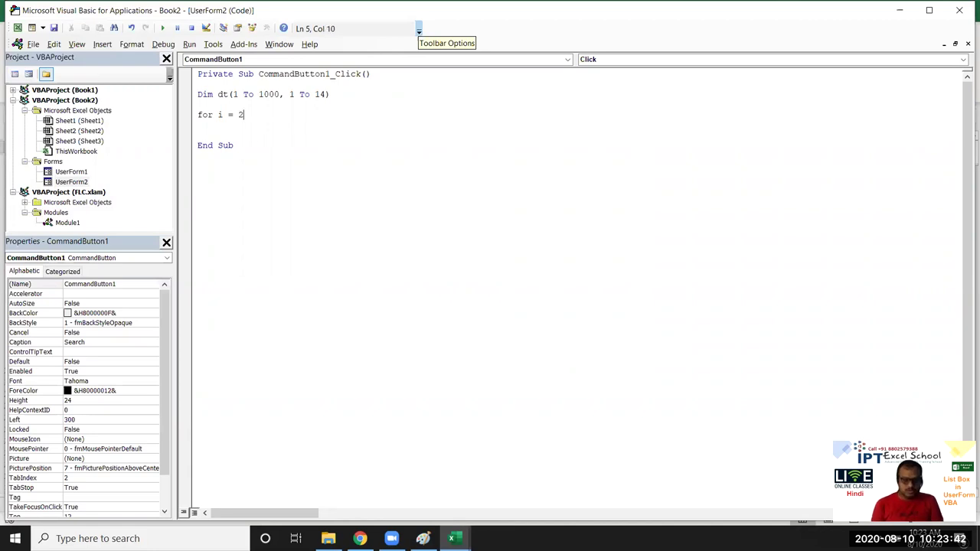
type(" to ")
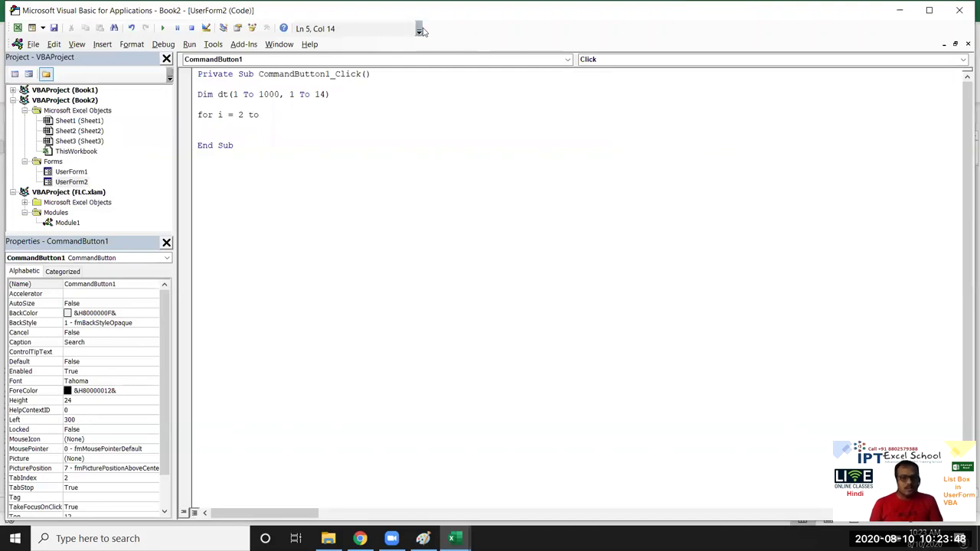
type("range(")
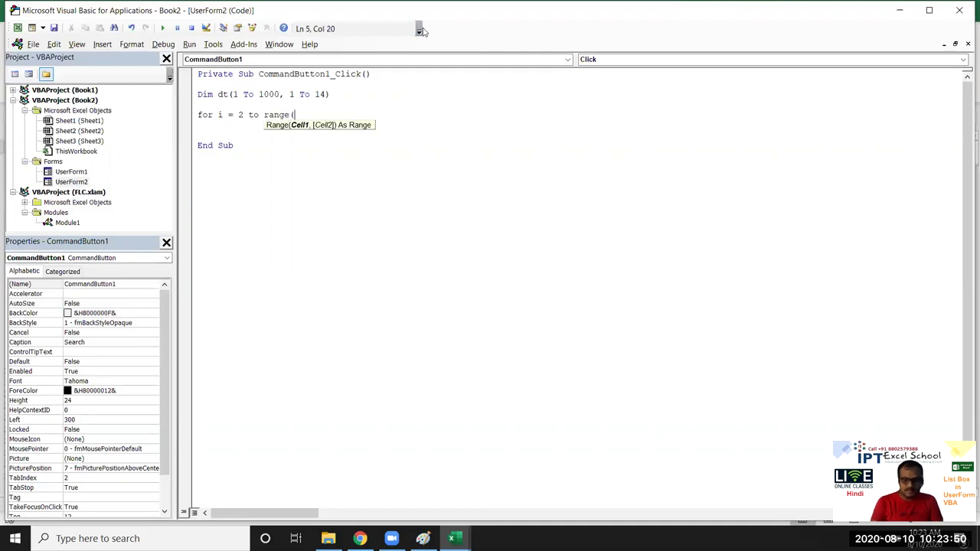
type("\"A")
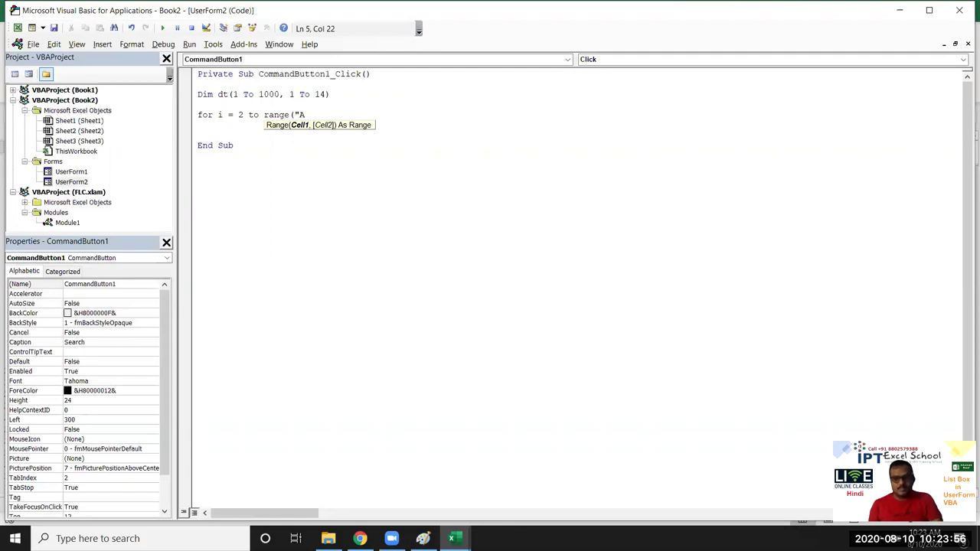
type("65000")
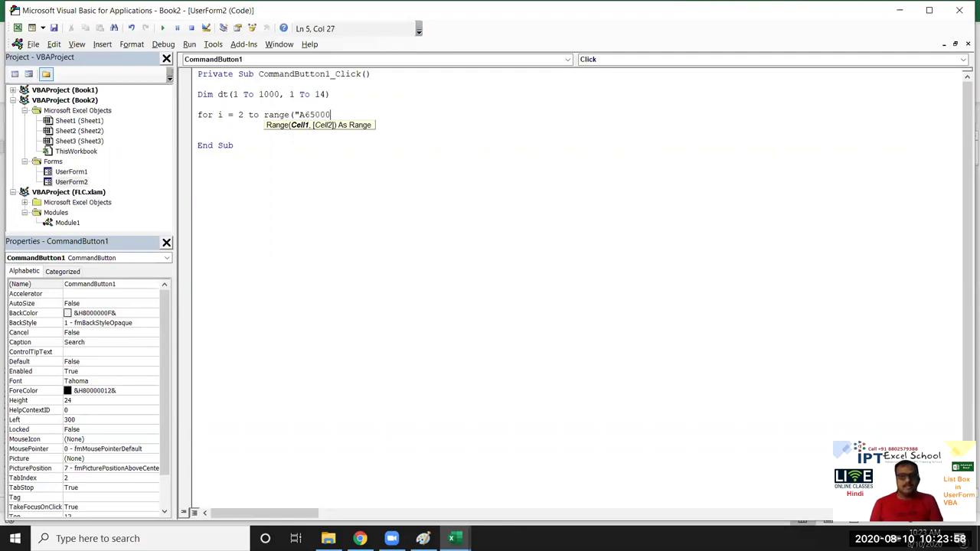
type("\")")
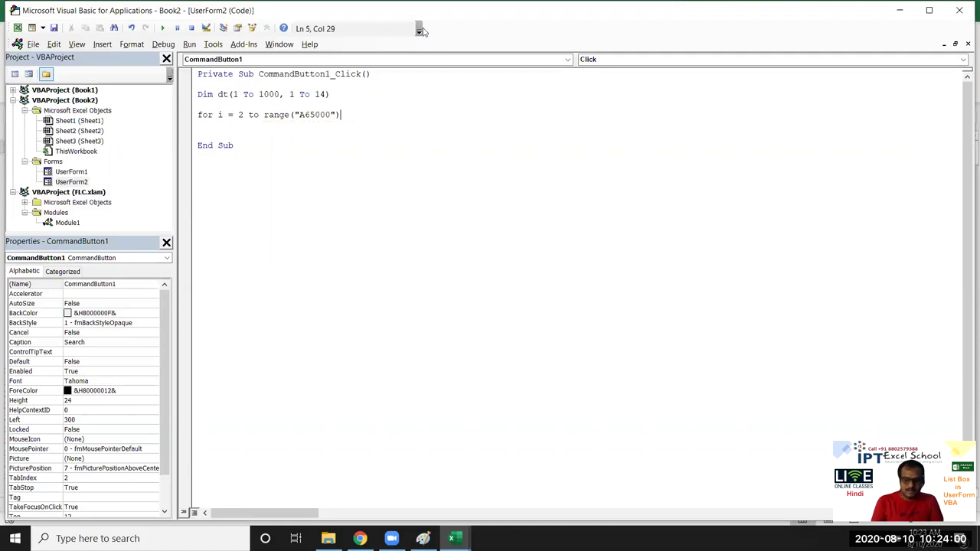
type(".en")
key("Tab")
type("(")
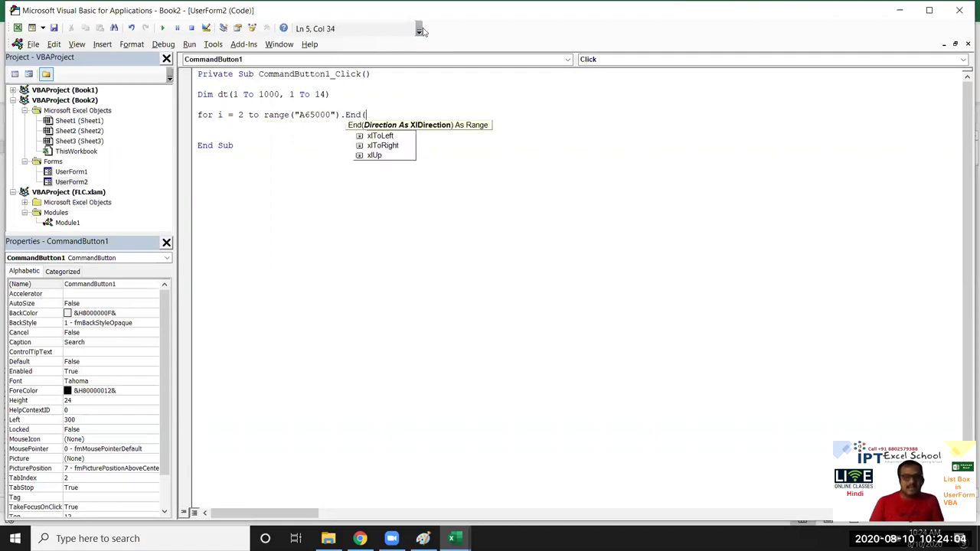
key("Down")
key("Down")
key("Down")
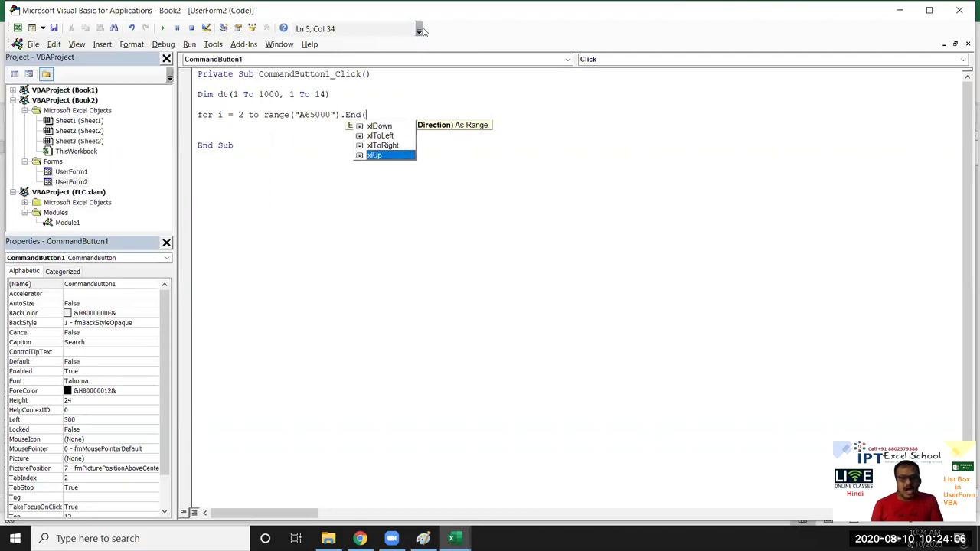
key("Tab")
type(")")
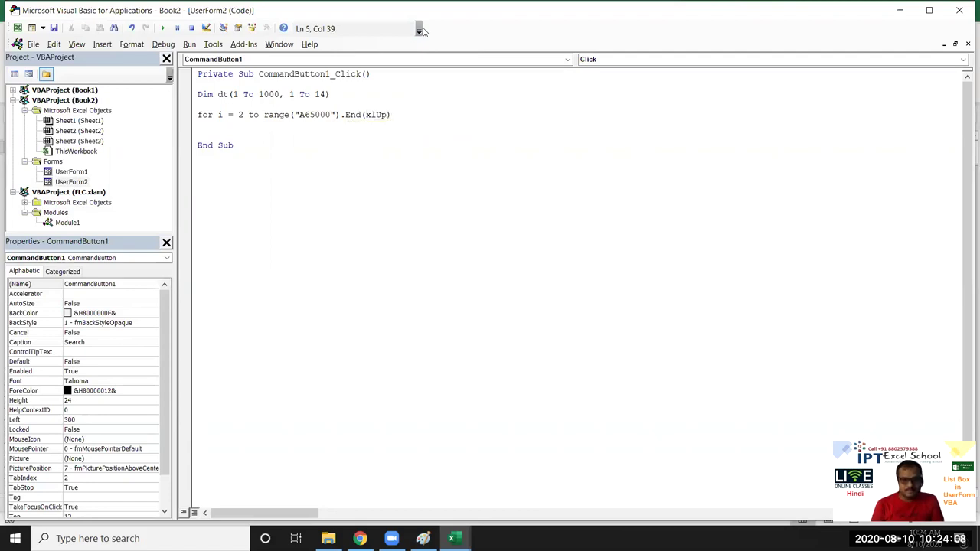
type(".row")
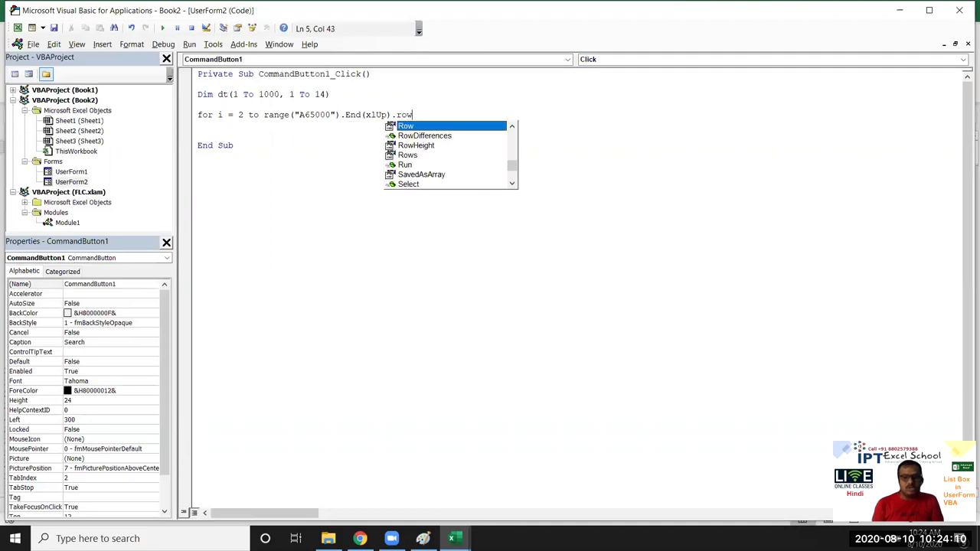
key("Tab")
key("Return")
key("Return")
key("Return")
type("nexti")
key("Up")
key("Up")
Step: Nest a For j = 1 To 14 loop with Next j inside the row loop
key("Return")
key("Return")
key("Up")
key("Tab")
type("for j ")
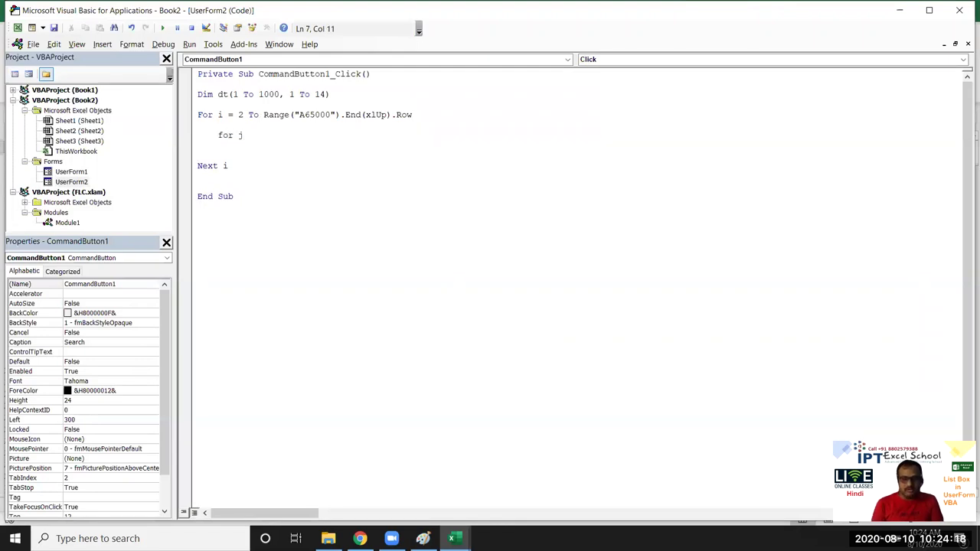
type("= 1 to 15")
key("BackSpace")
type("4")
key("Return")
key("Return")
type("next ")
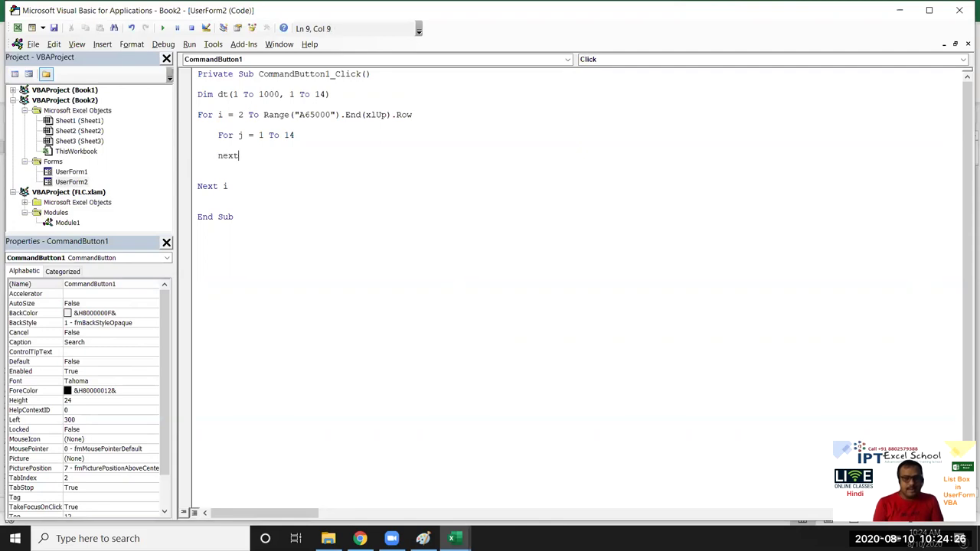
type("j")
key("Up")
key("Up")
key("Up")
key("Return")
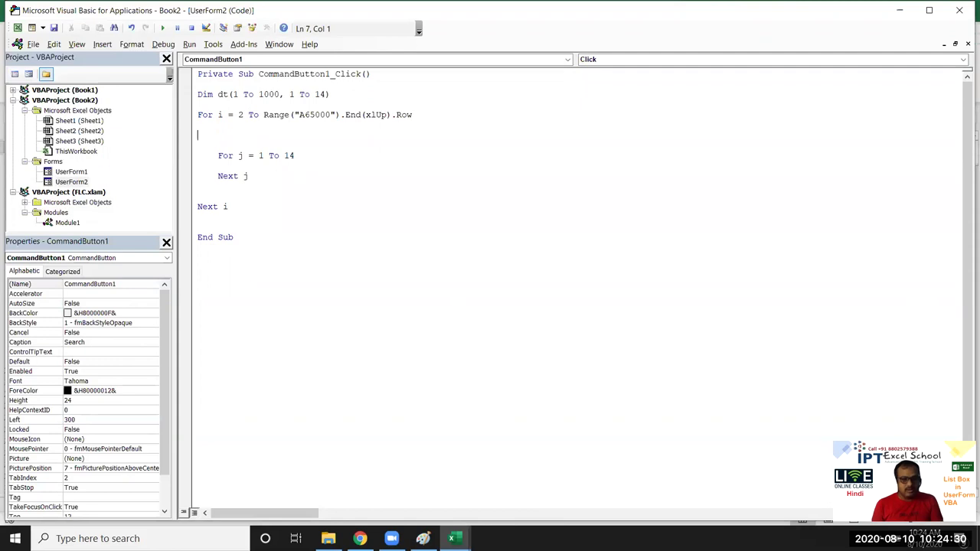
Step: Add the condition If Range("A" & i).Value = Me.TextBox1.Value Then
type("if ")
type("range(")
type("\"A")
type("& i).valu")
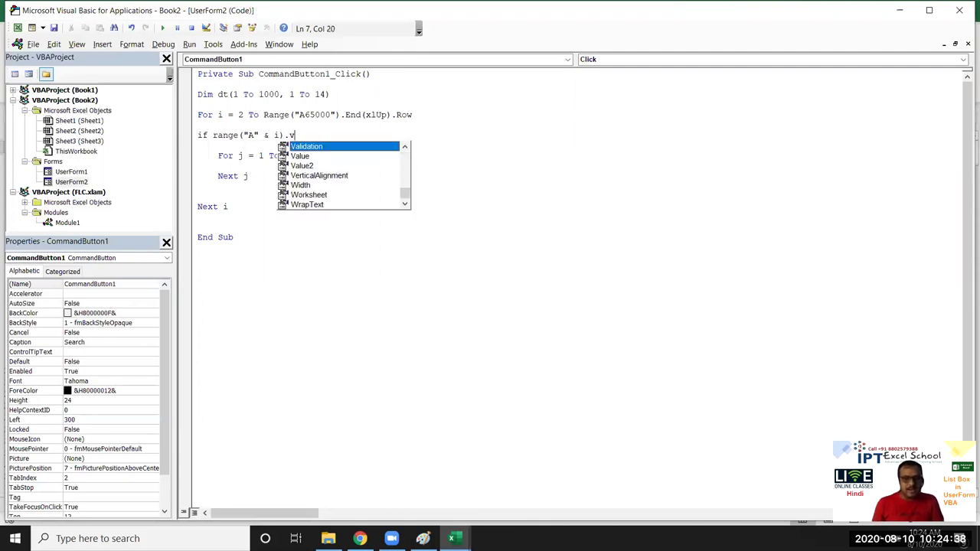
key("Tab")
type("=")
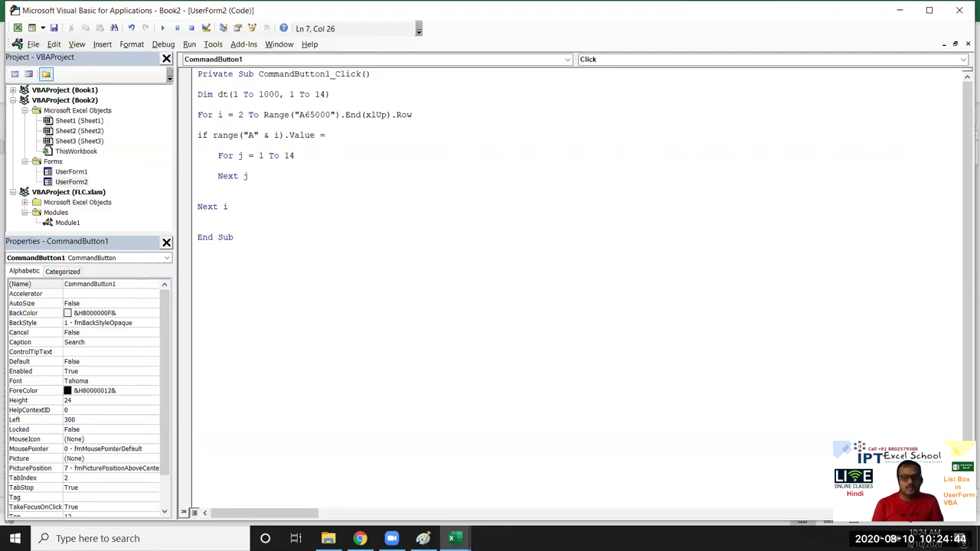
type("me.te")
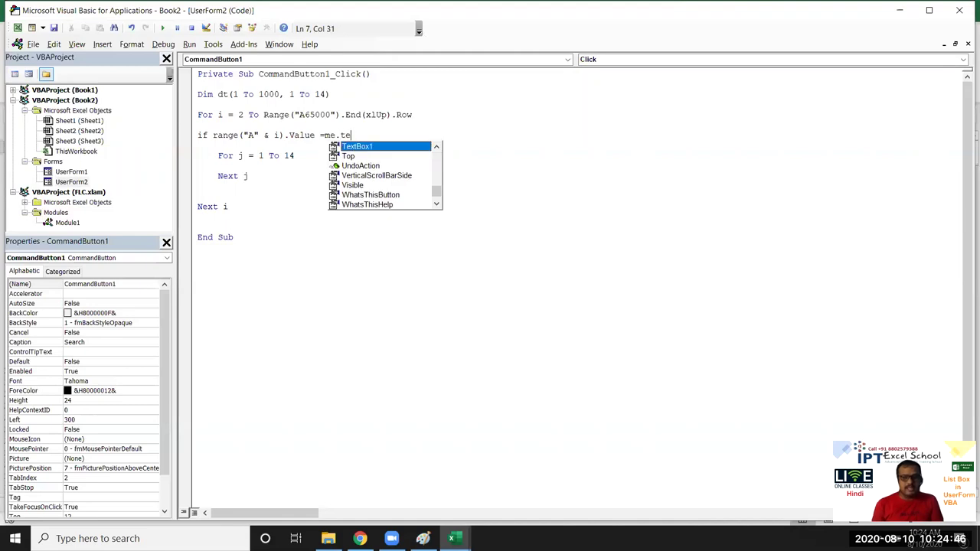
key("Tab")
type(".v")
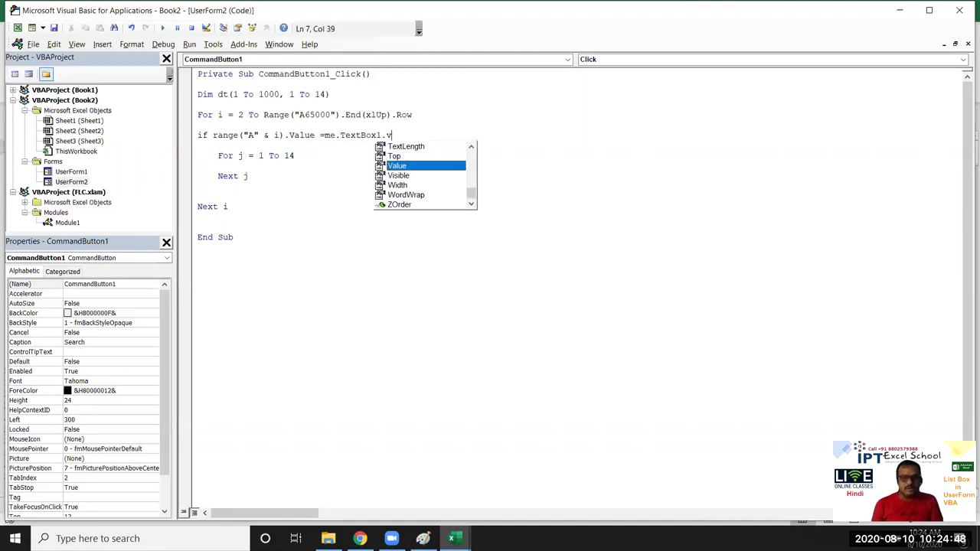
key("Tab")
type("then")
key("Down")
key("Down")
key("Down")
key("Return")
key("Up")
Step: Write dt(r, j) = Cells(i, j).Value inside the inner loop
type("dt")
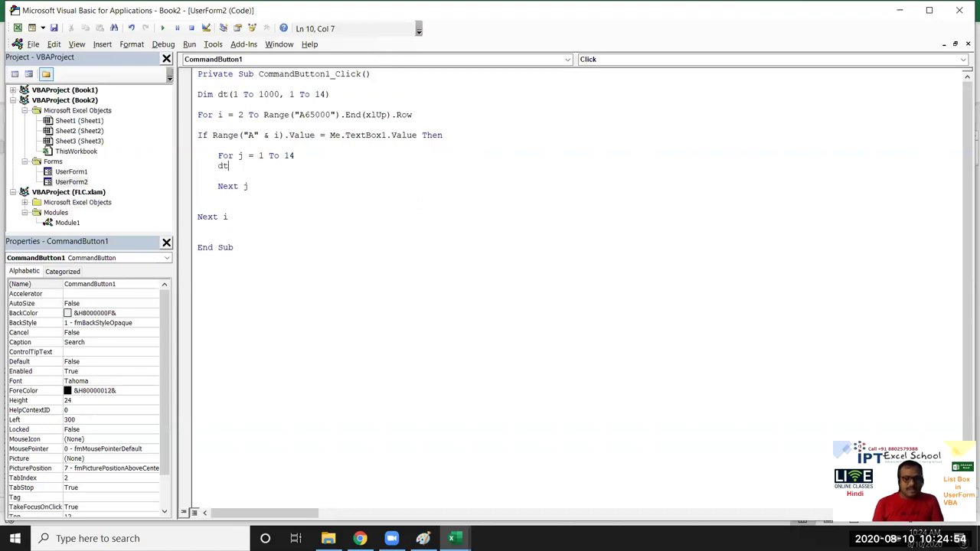
type("=")
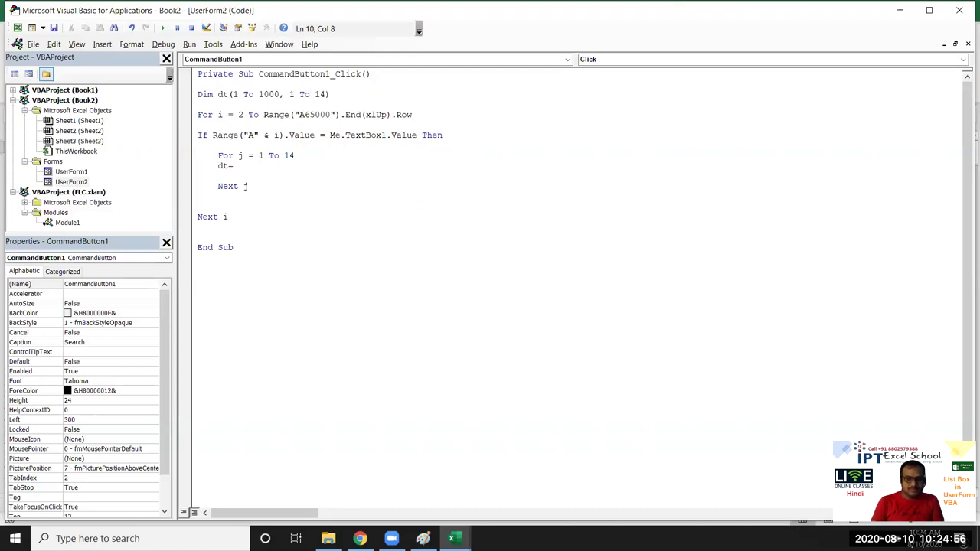
type("(r,")
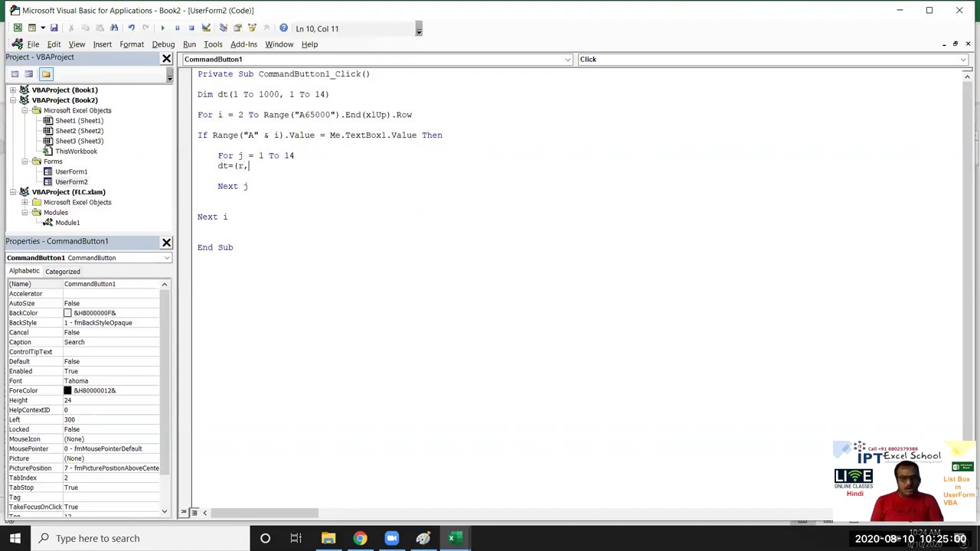
type("j")
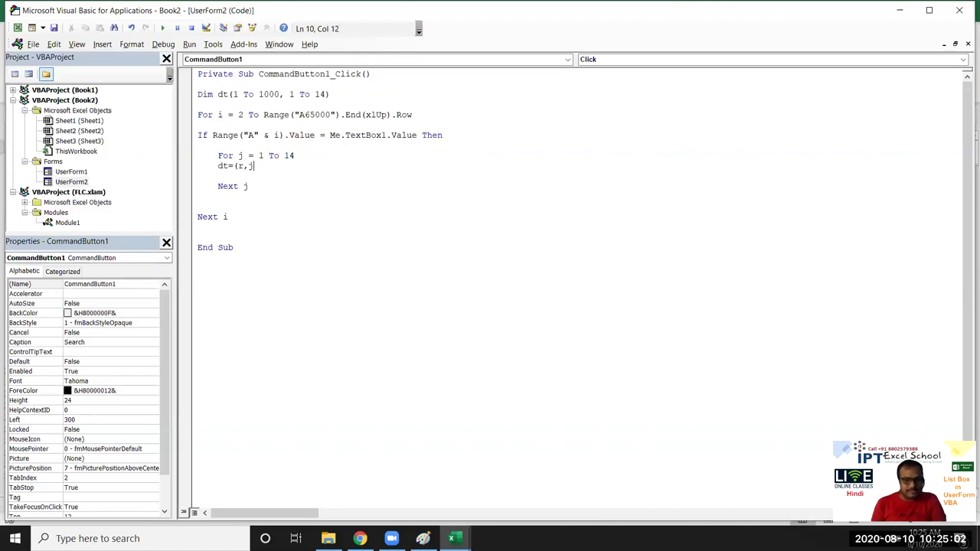
type(")")
key("Left")
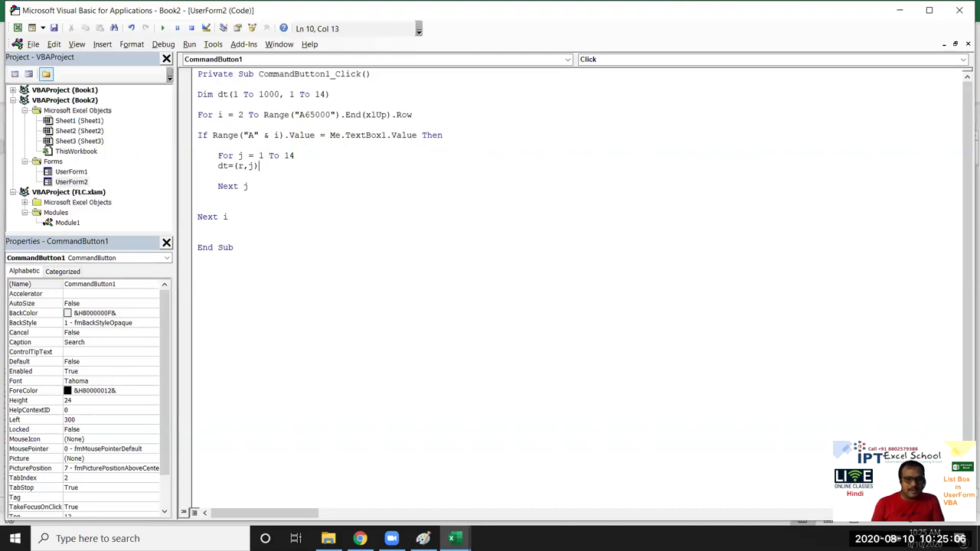
key("BackSpace")
key("Right")
key("Right")
key("Right")
key("Right")
key("Right")
type("cells(")
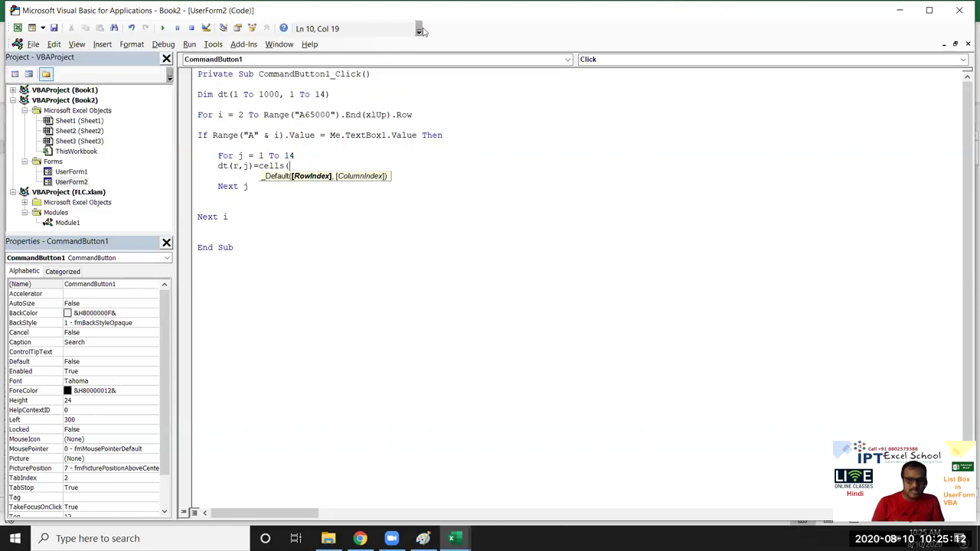
type("i,j).vasl")
key("BackSpace")
key("BackSpace")
type("lue")
key("Up")
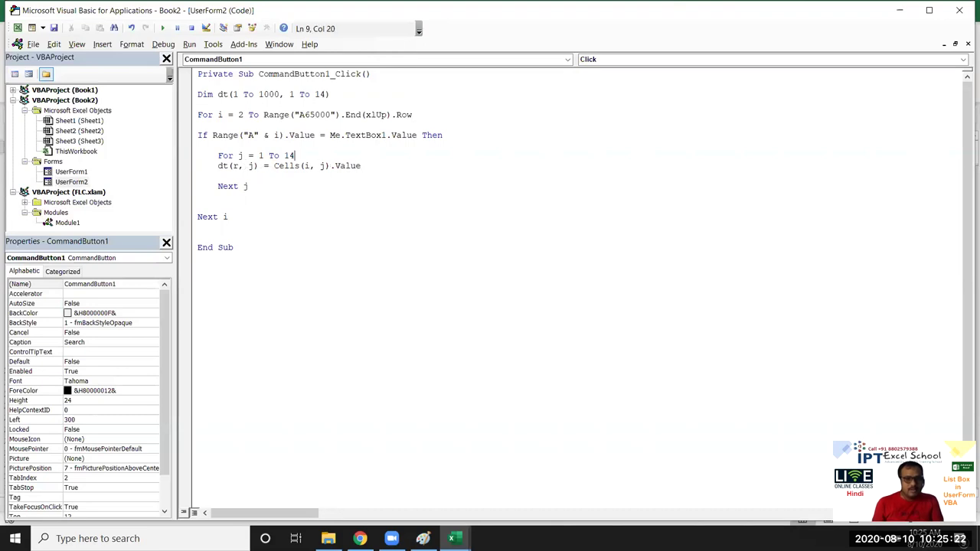
Step: Declare Dim r As Long and increment r = r + 1 under the If line
key("Up")
left_click(330, 94)
key("Return")
type("dim r as ")
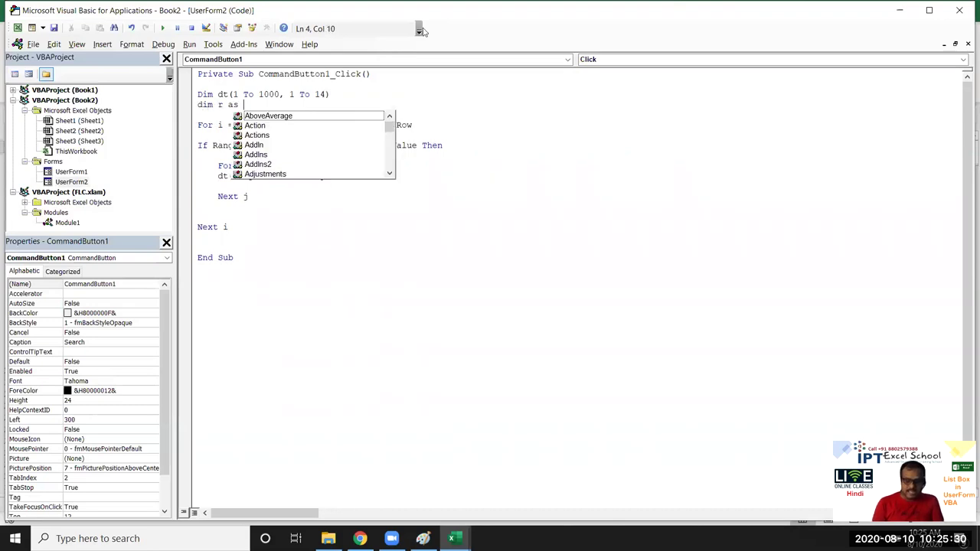
type("Long")
key("Tab")
key("Down")
key("Down")
type("r=r+1")
Step: Add Me.ListBox1.List = dt after the Next i line
left_click(302, 197)
left_click_drag(228, 227, 230, 201)
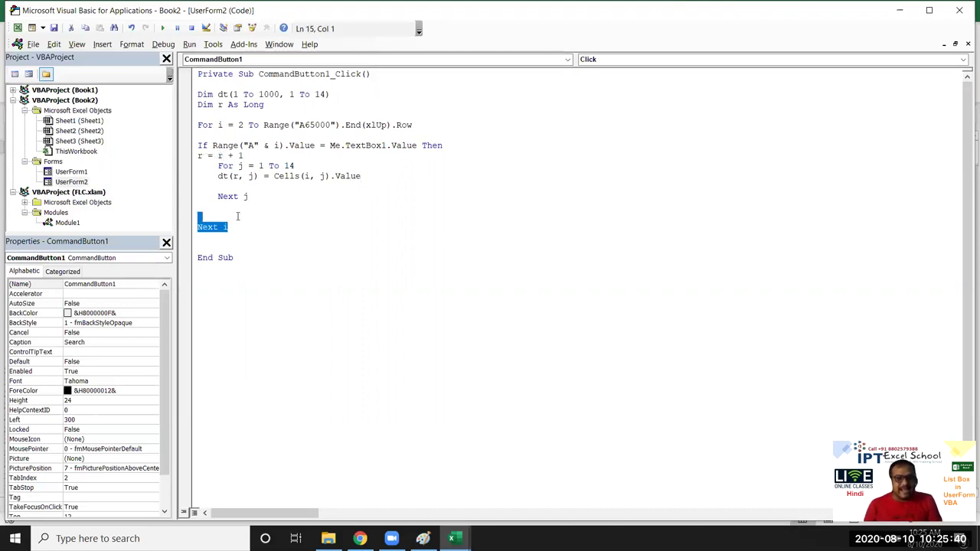
left_click(240, 234)
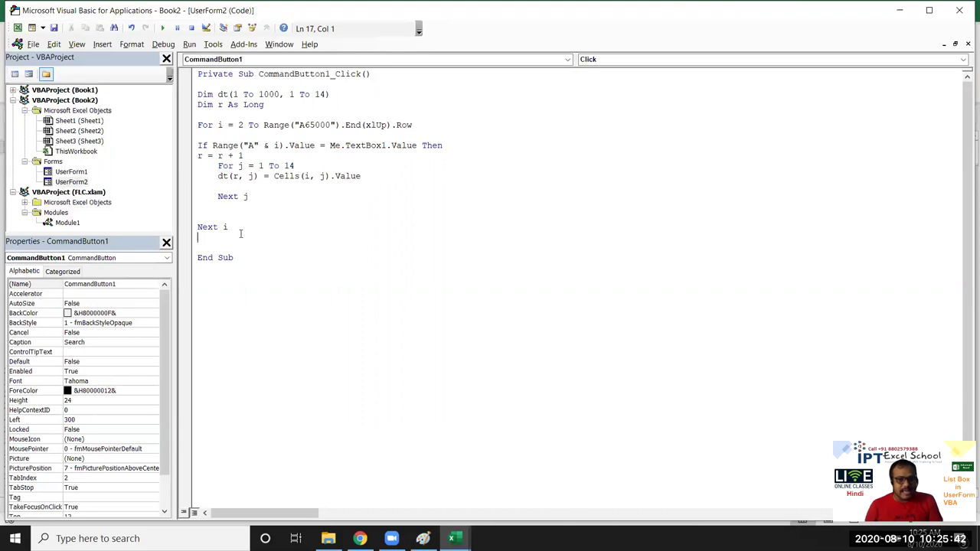
key("Return")
type("me.li")
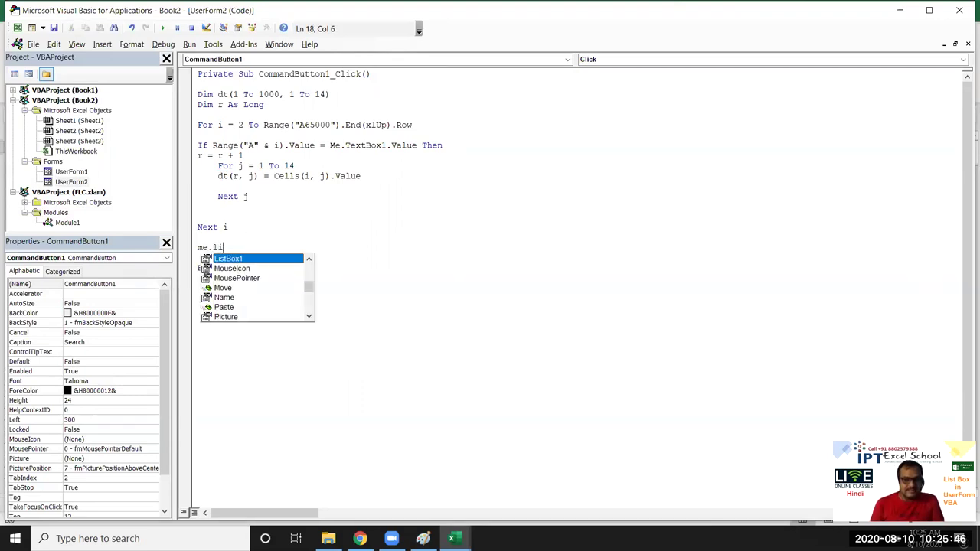
key("Tab")
type("li")
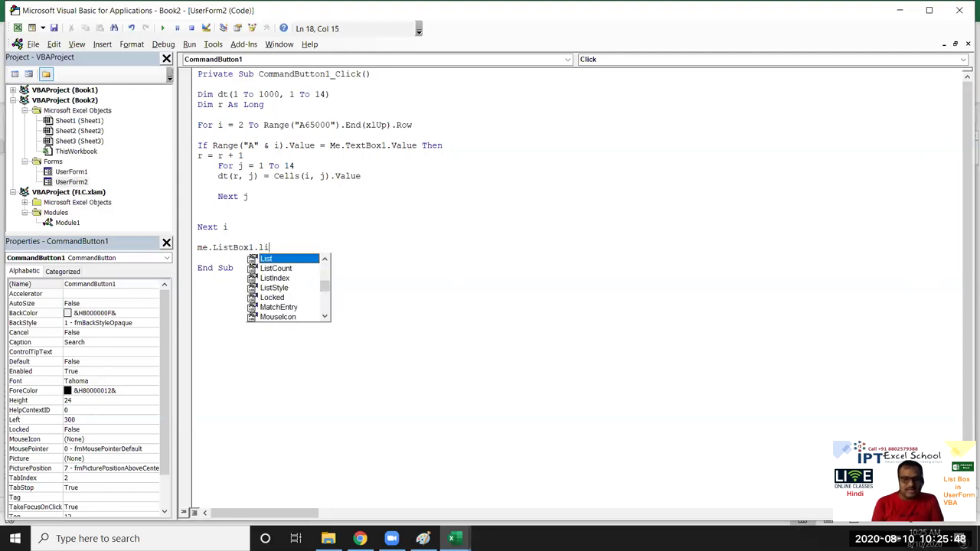
key("Tab")
type("=dt")
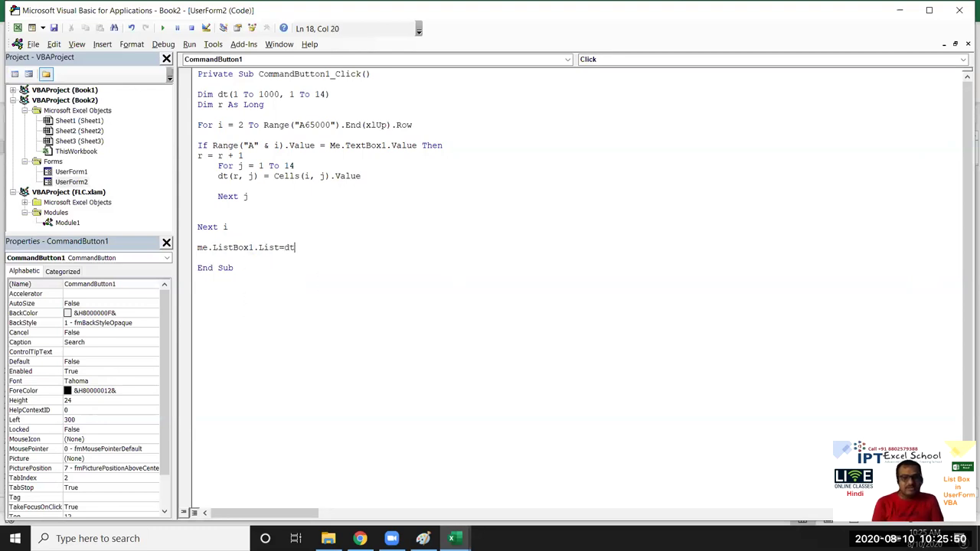
key("Return")
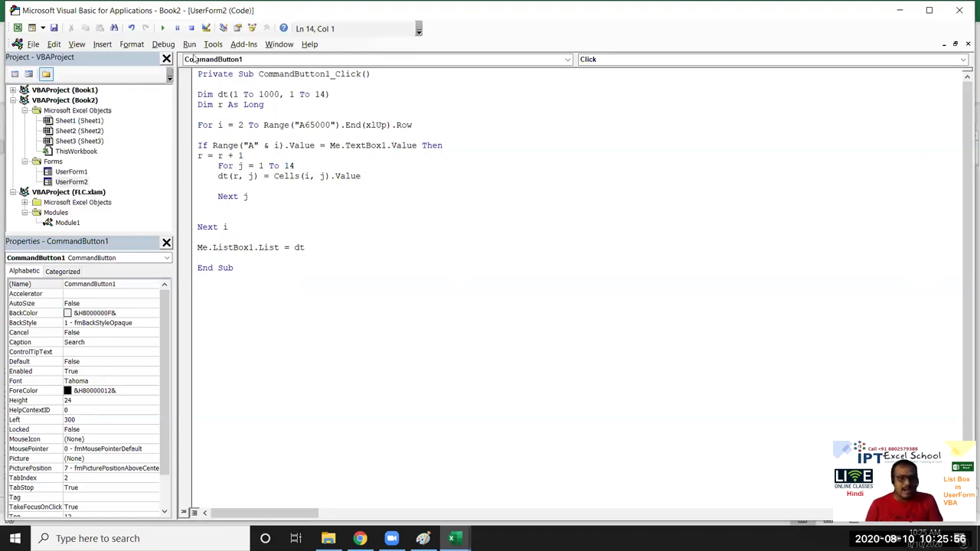
Step: Run UserForm2, search for Puja, and dismiss the Next without For error
left_click(161, 27)
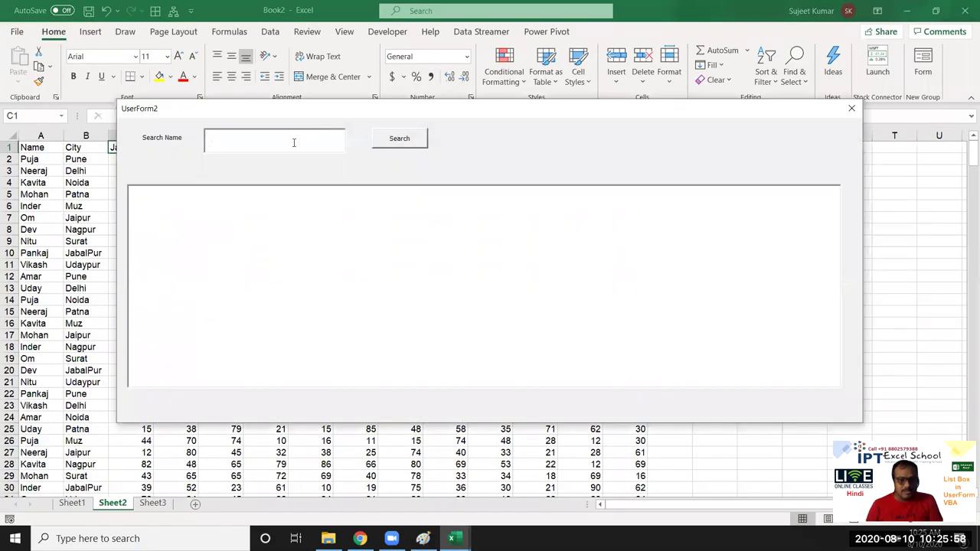
type("Puja")
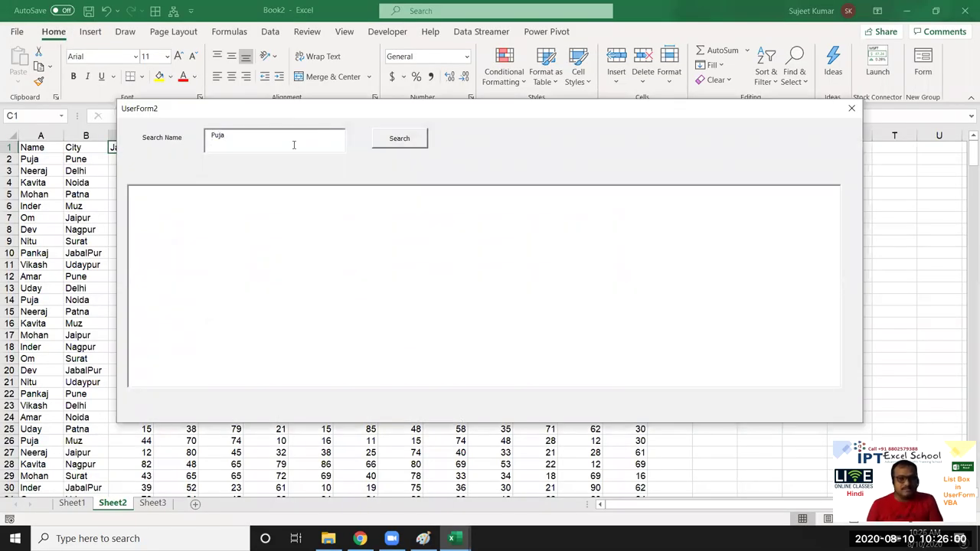
left_click(383, 141)
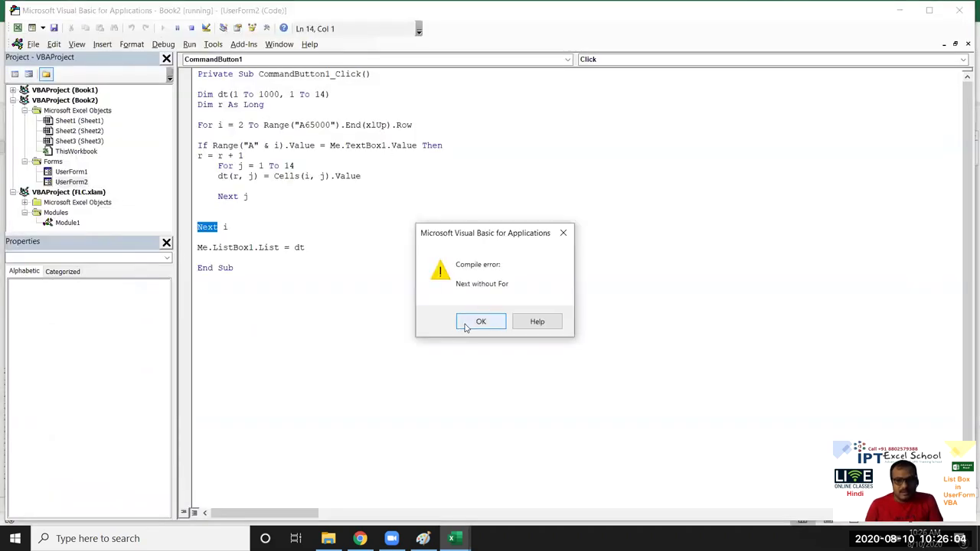
left_click(463, 324)
Step: Insert End If above Next i, resume the test run, and close the form
left_click(216, 218)
type("end if")
left_click(212, 248)
left_click(227, 186)
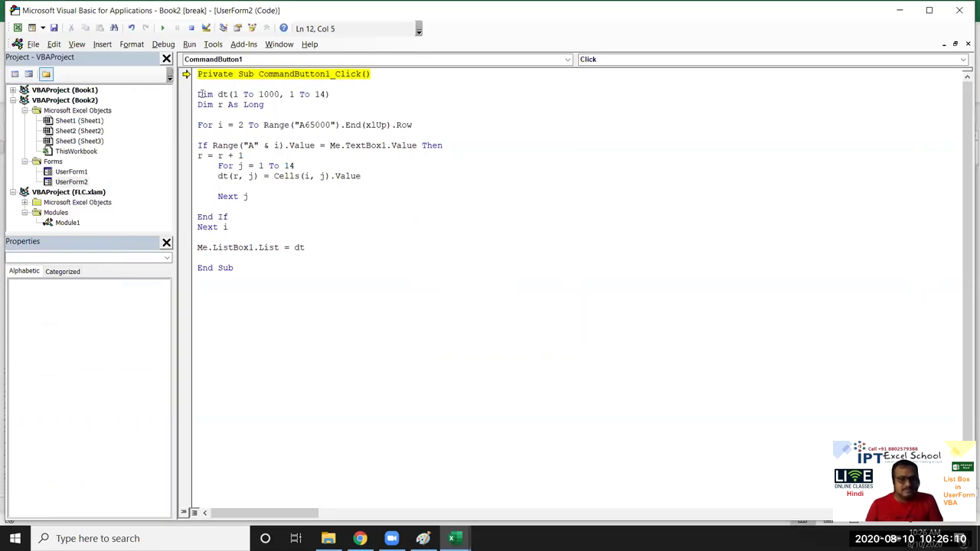
left_click(163, 27)
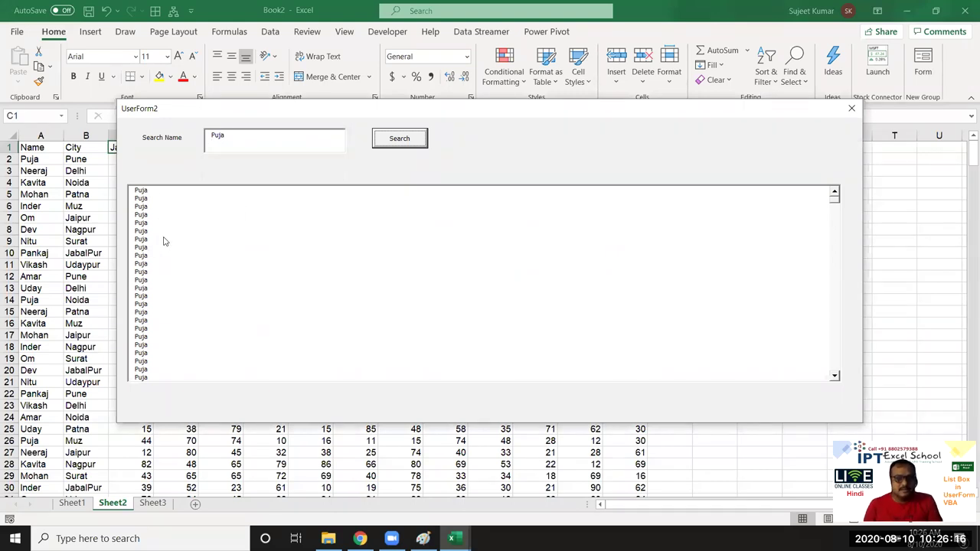
left_click(849, 109)
left_click(381, 200)
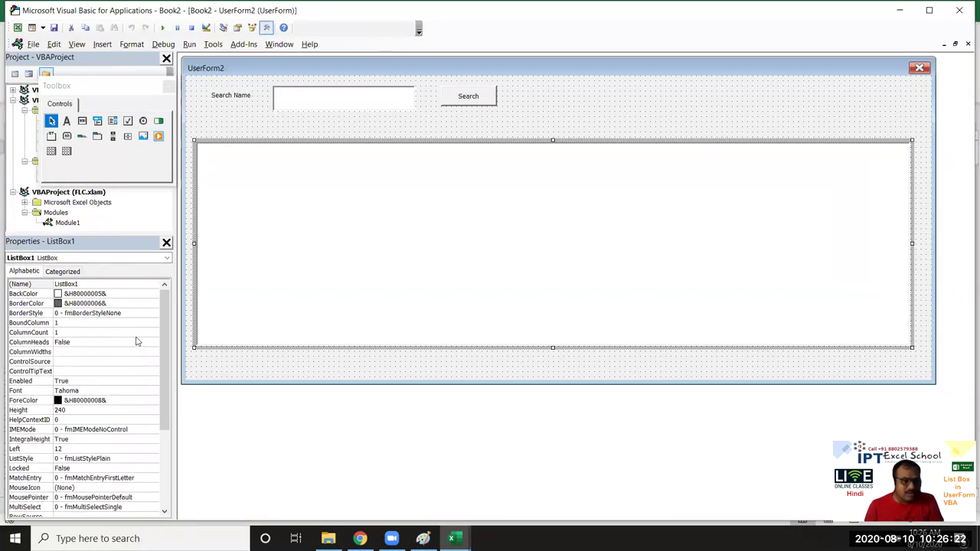
Step: Set ListBox1's ColumnCount property to 14
left_click_drag(160, 337, 169, 342)
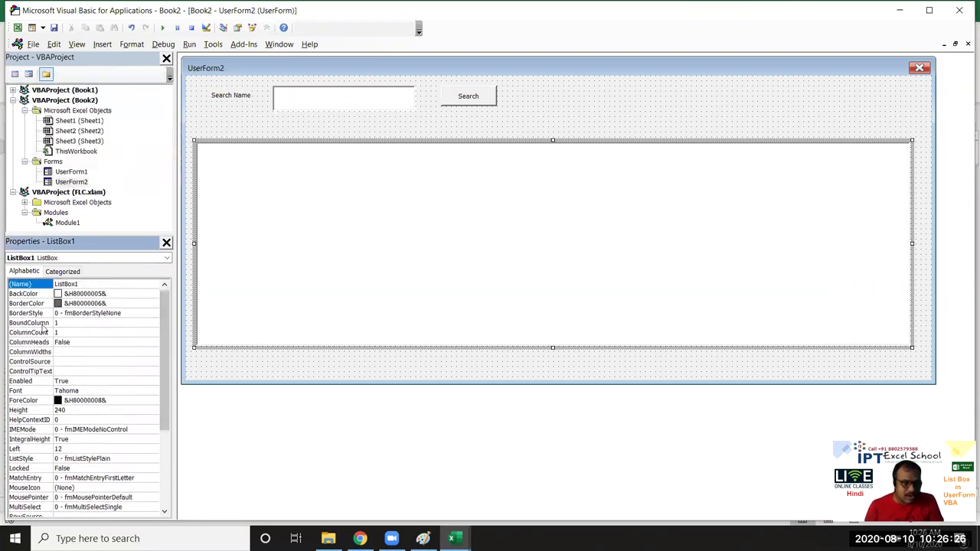
left_click(71, 334)
left_click(69, 334)
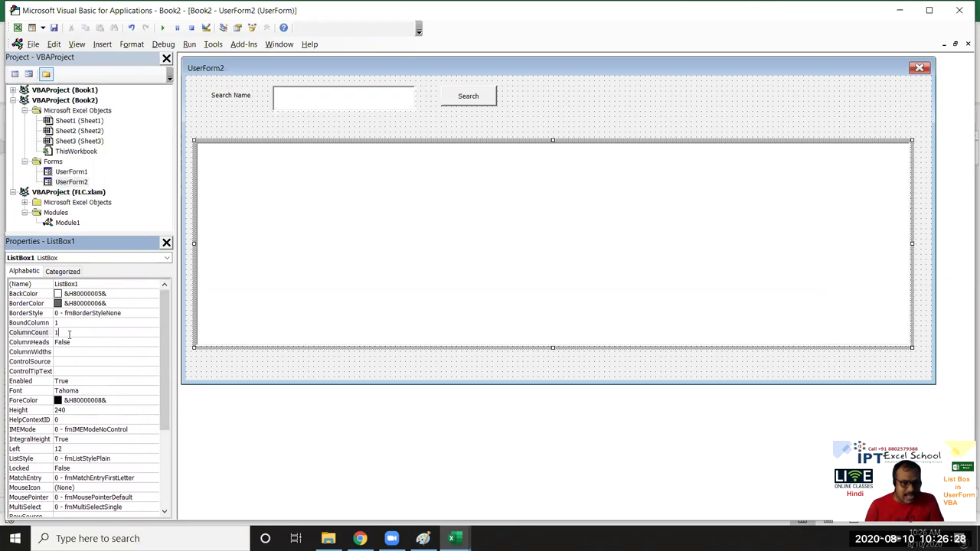
type("4")
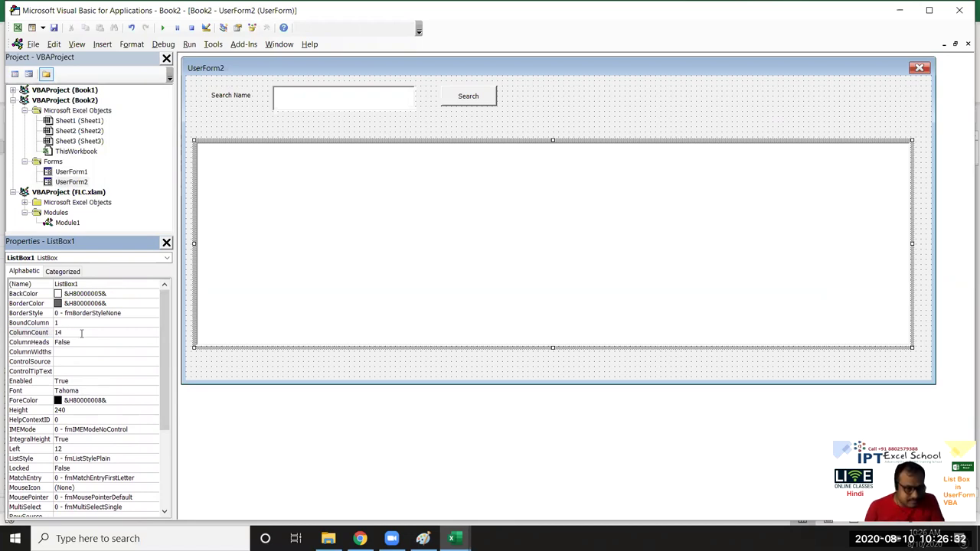
key("Return")
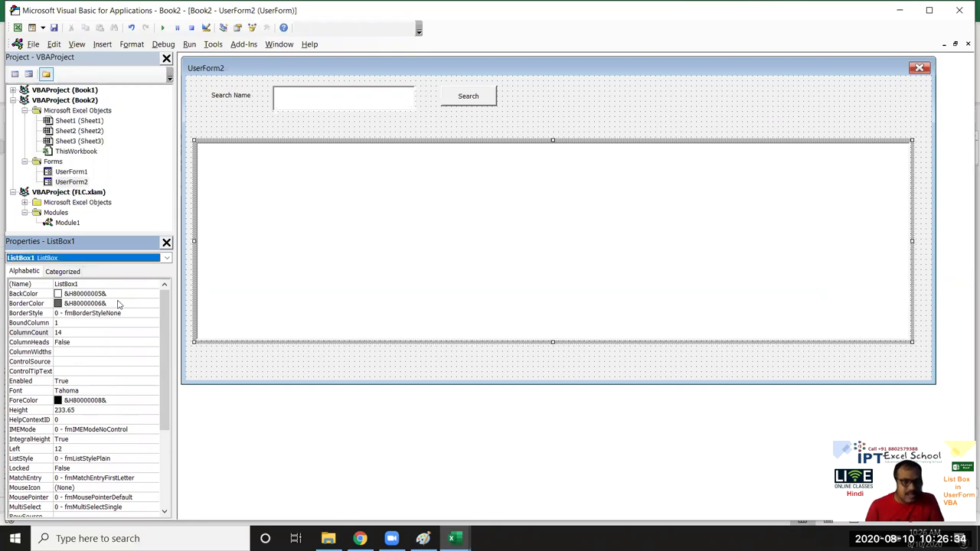
Step: Cancel the Macros dialog that appears and select UserForm2 in the designer
left_click(162, 28)
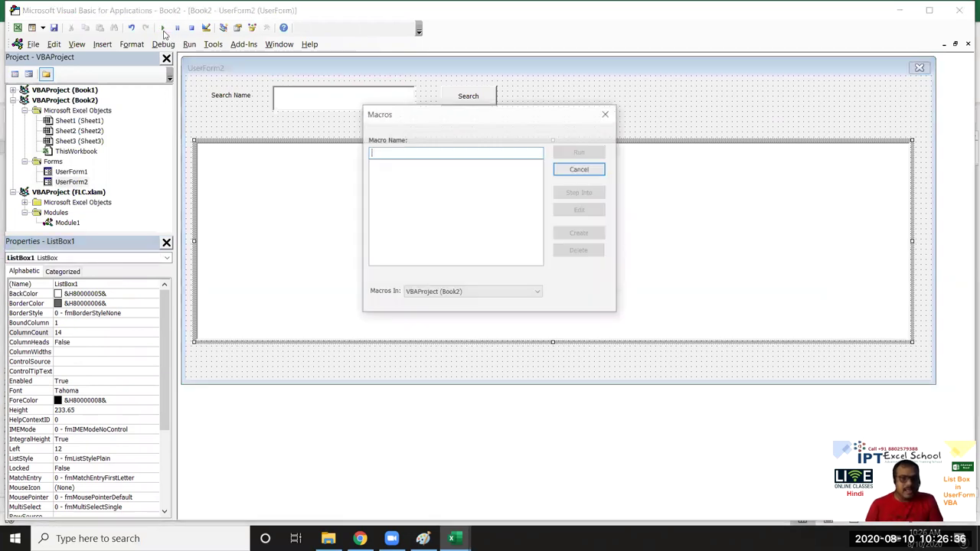
key("Escape")
left_click(218, 70)
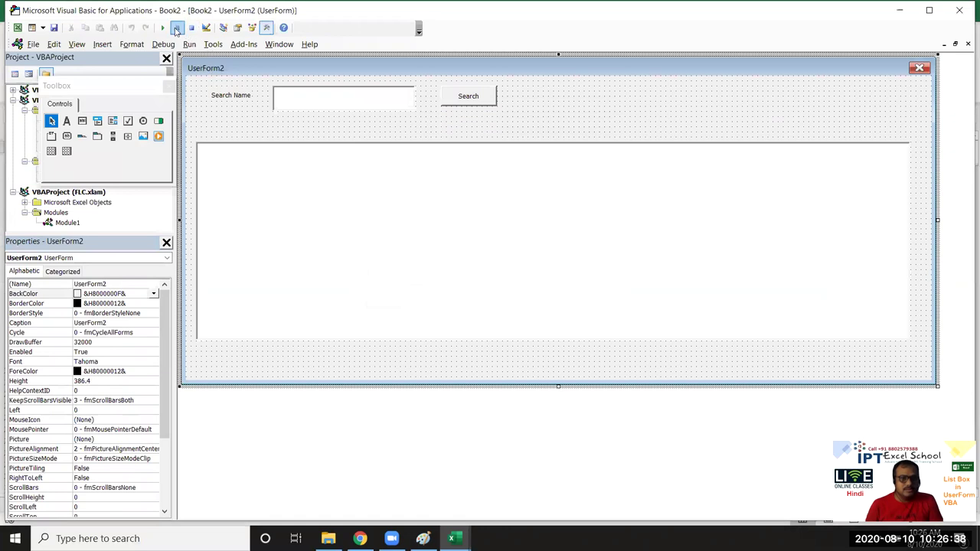
Step: Run UserForm2, search for Puja, and pick one of Puja's result rows
left_click(163, 27)
type("Puja")
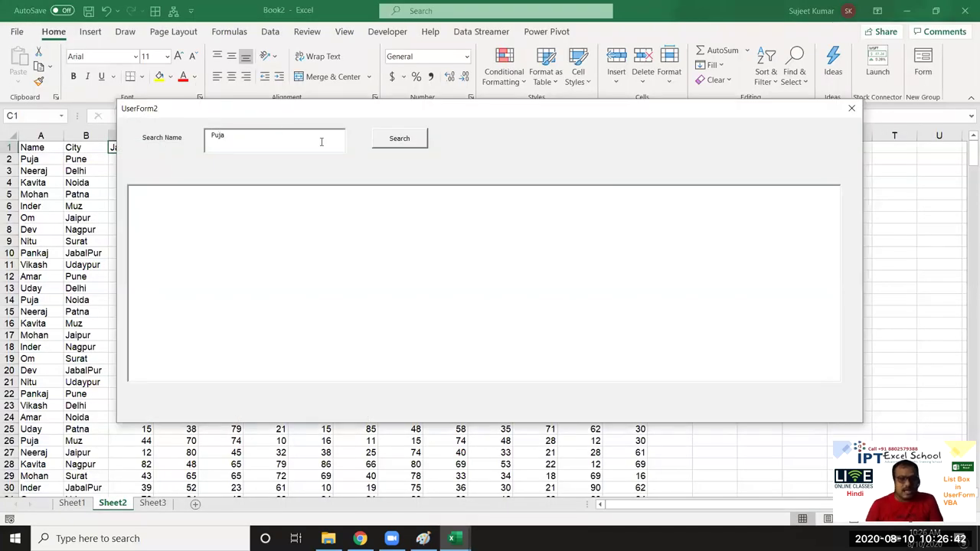
left_click(399, 138)
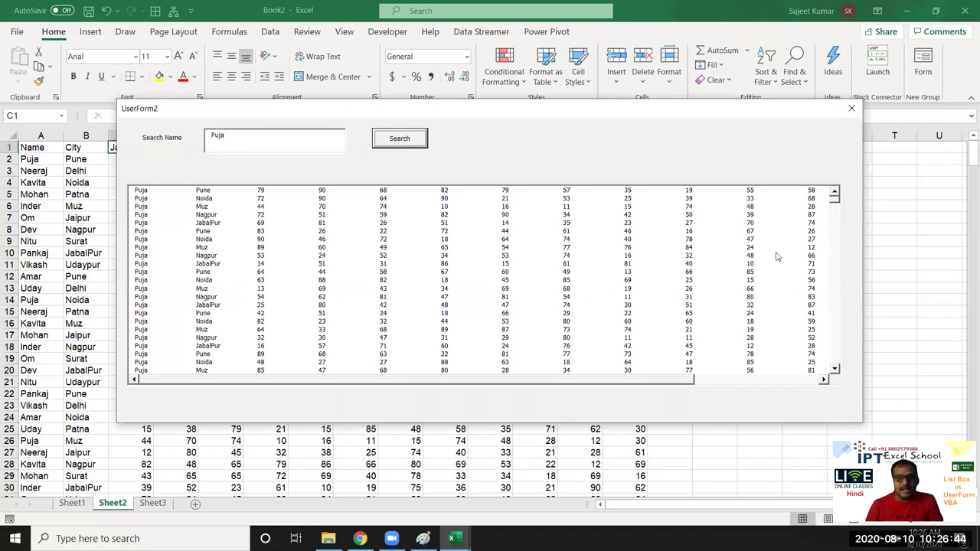
left_click(838, 358)
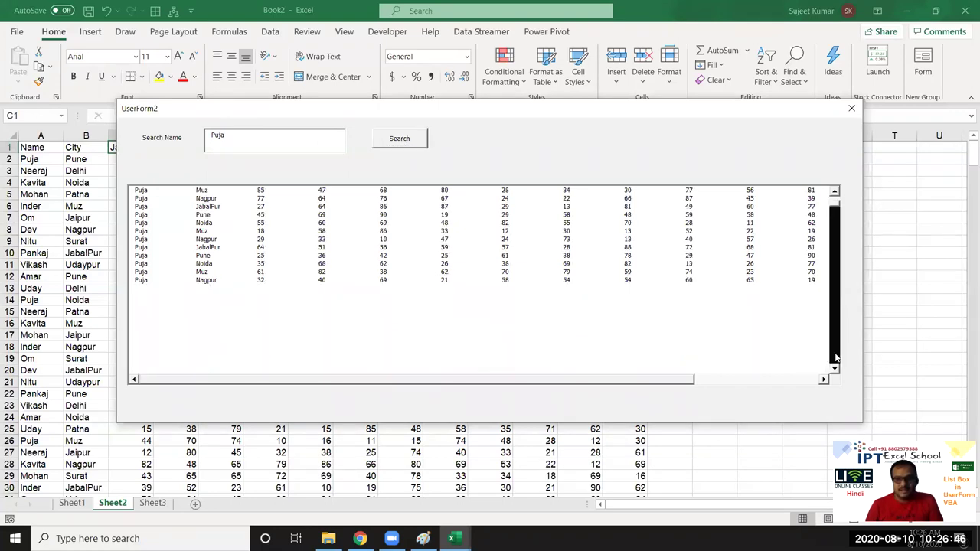
left_click(835, 210)
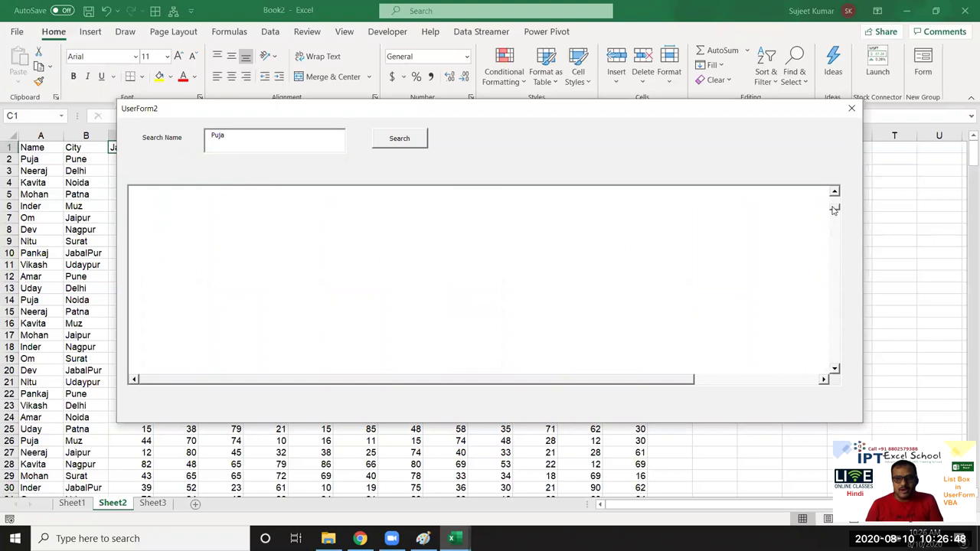
left_click(835, 213)
left_click(836, 215)
left_click(836, 214)
left_click(836, 213)
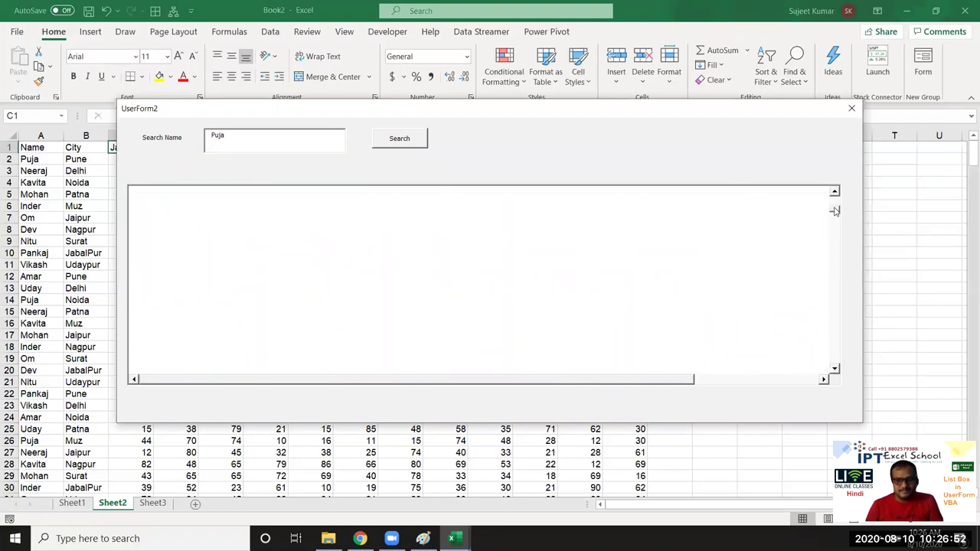
left_click_drag(835, 211, 834, 196)
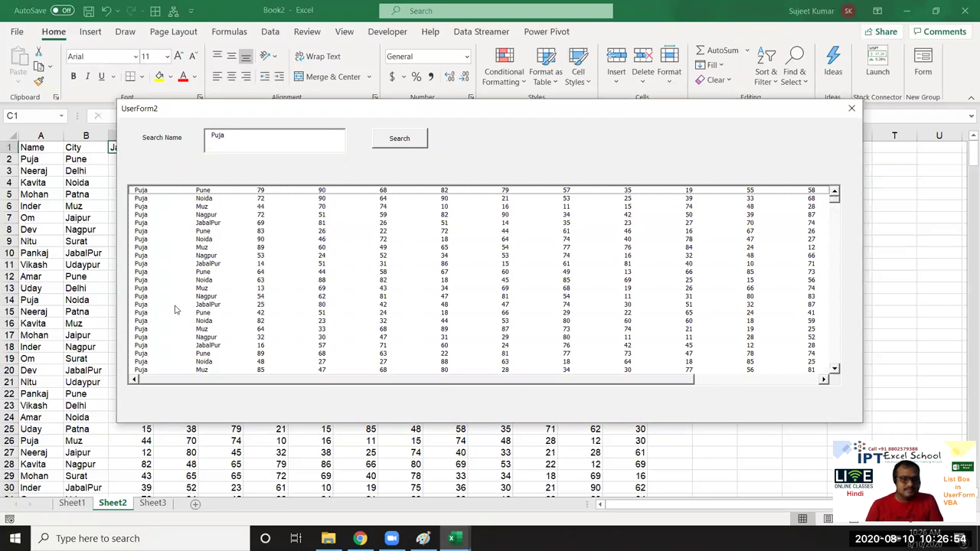
left_click_drag(157, 314, 205, 348)
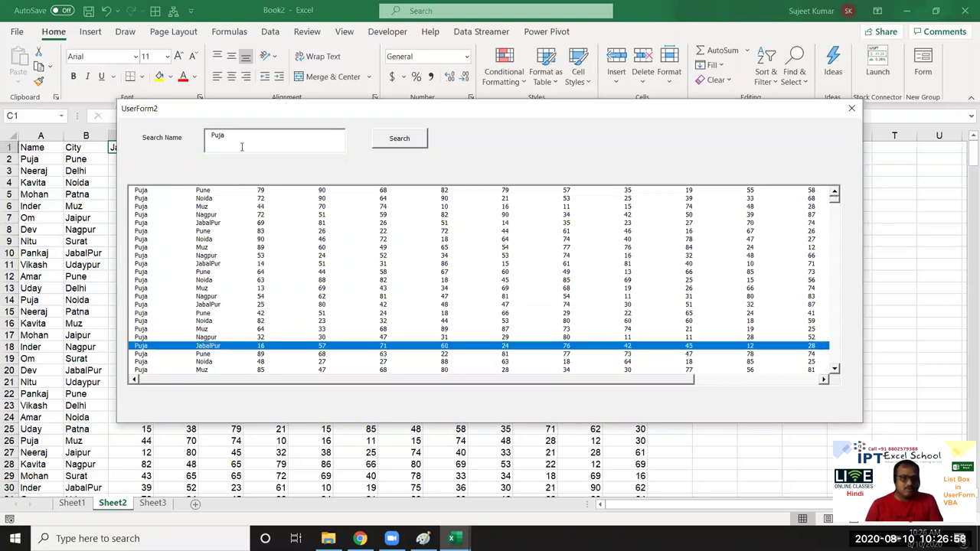
Step: Replace Puja with Om in the Search Name box, search, and pick several Om rows
left_click_drag(241, 144, 205, 136)
type("Om")
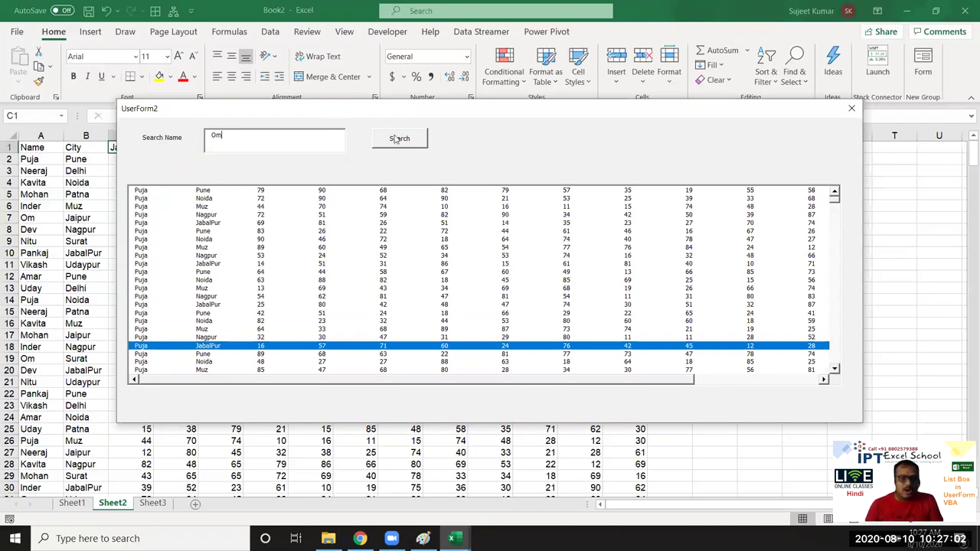
left_click(399, 139)
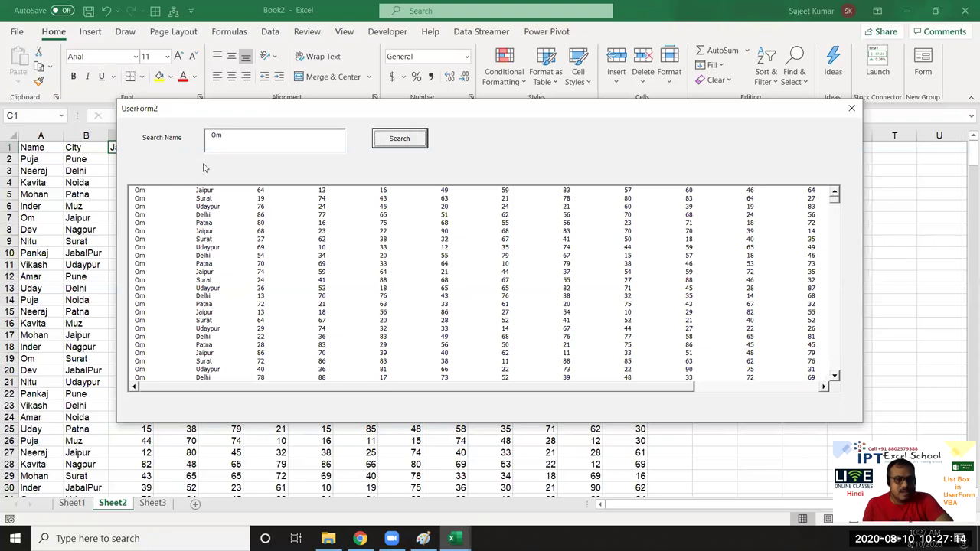
left_click_drag(234, 138, 126, 134)
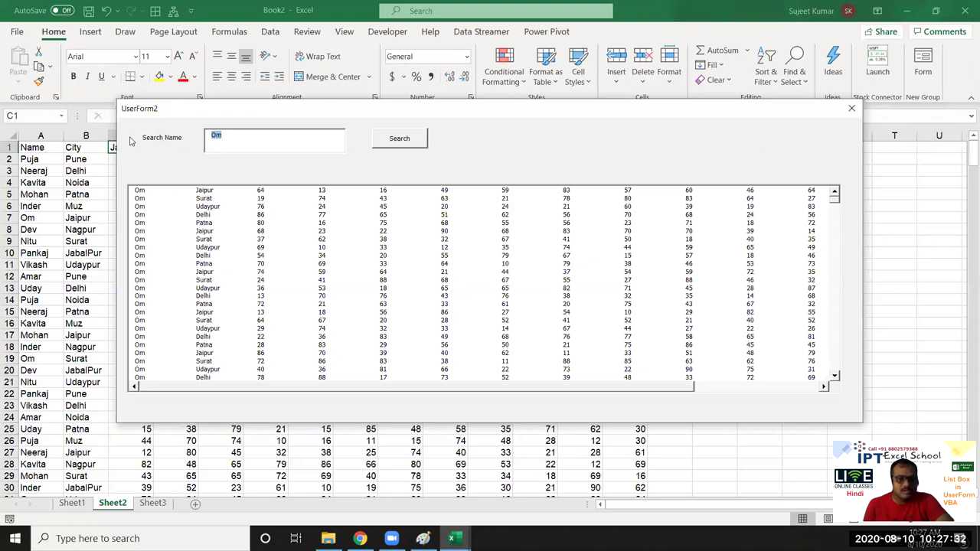
left_click(211, 216)
left_click(217, 247)
left_click(222, 279)
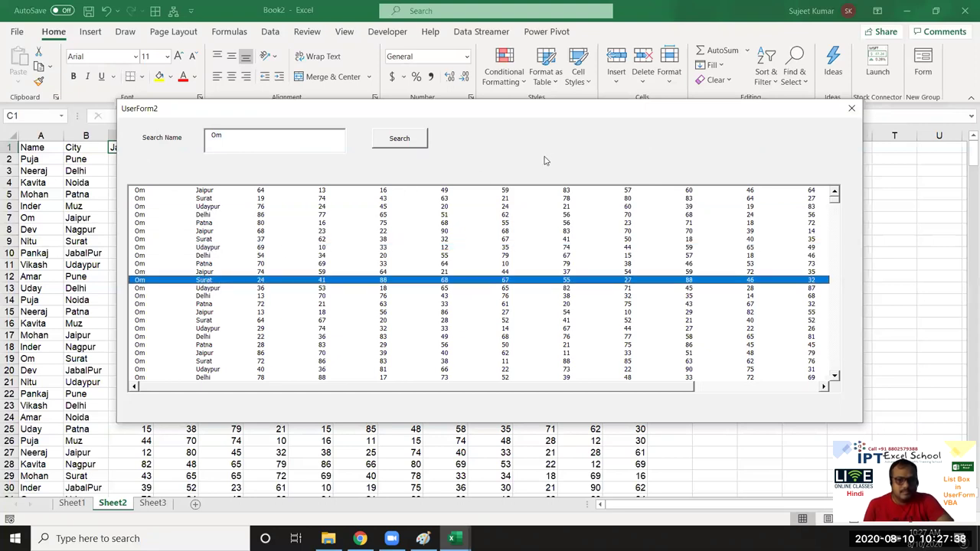
Step: Close the running form and narrow ListBox1 by dragging its right edge left
left_click(852, 111)
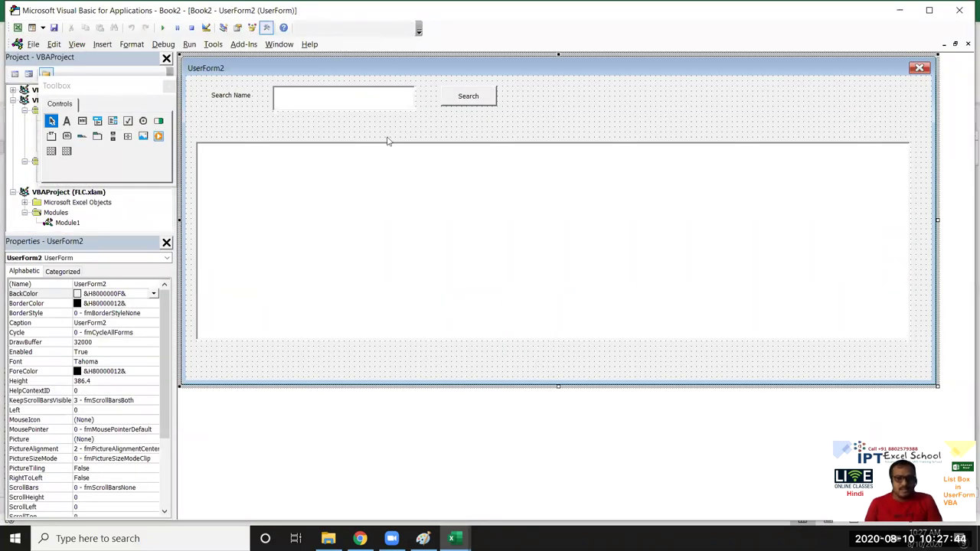
left_click(372, 98)
left_click(888, 220)
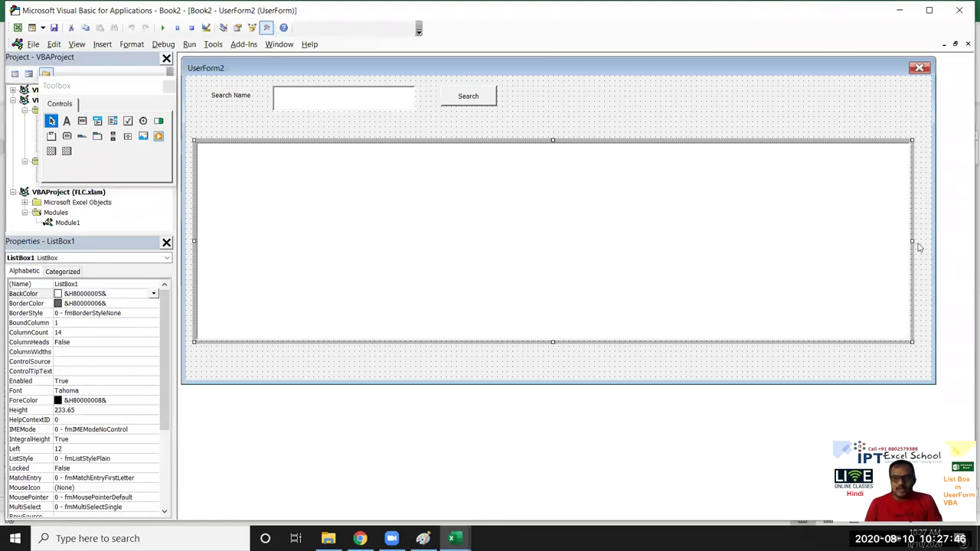
left_click_drag(909, 240, 808, 243)
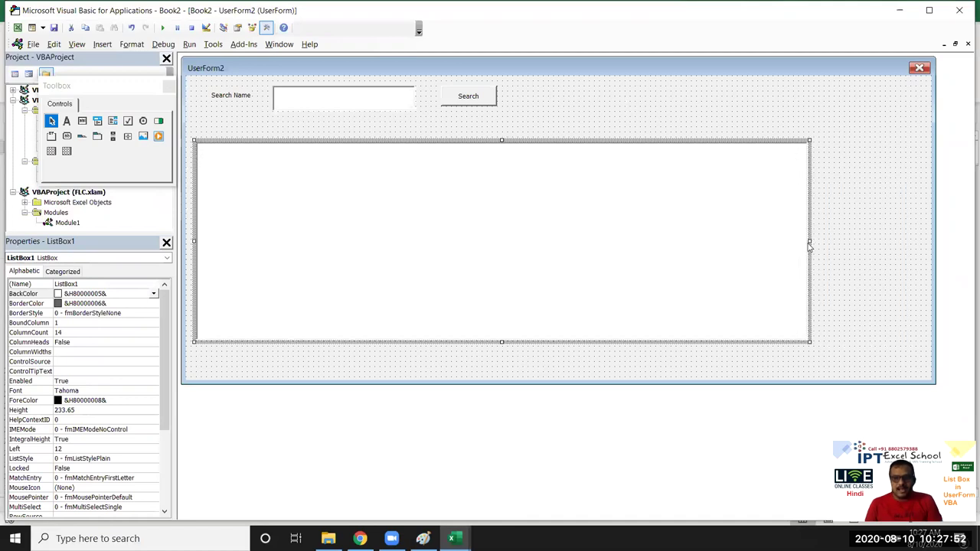
left_click(863, 245)
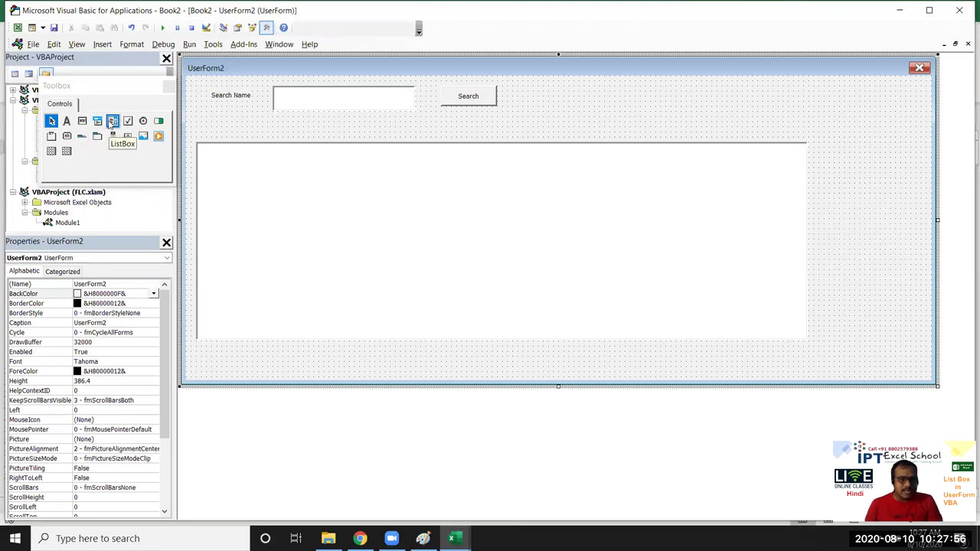
Step: Draw a second, smaller list box, ListBox2, at the form's right side
left_click(113, 121)
left_click_drag(834, 154, 921, 280)
left_click(683, 105)
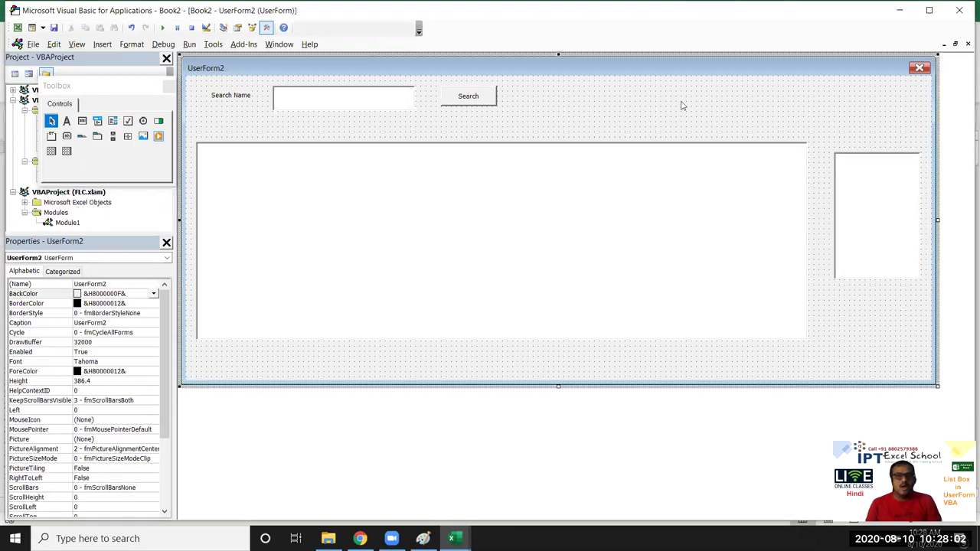
Step: Add a label captioned 'Select Name' above ListBox2
left_click(67, 120)
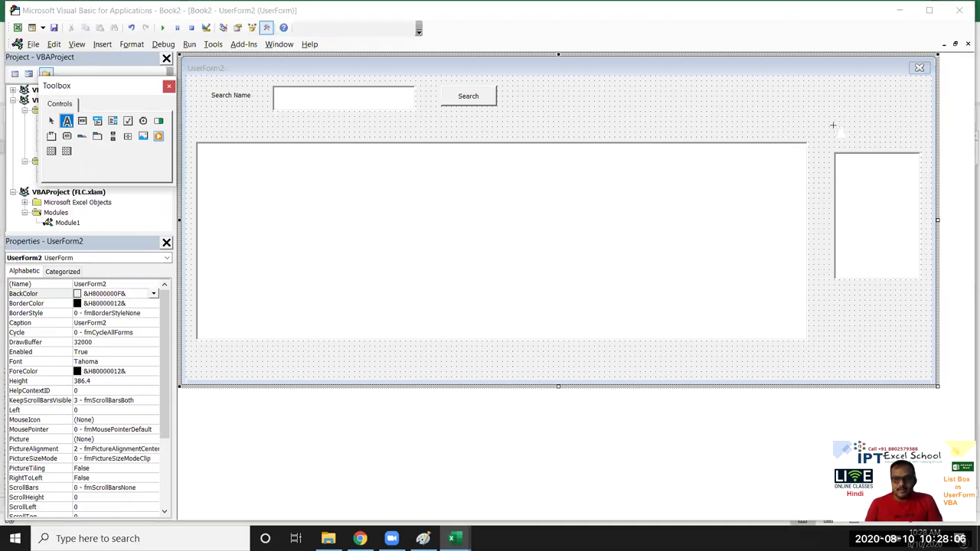
left_click_drag(833, 125, 919, 144)
left_click(872, 140)
key("BackSpace")
key("BackSpace")
key("BackSpace")
key("BackSpace")
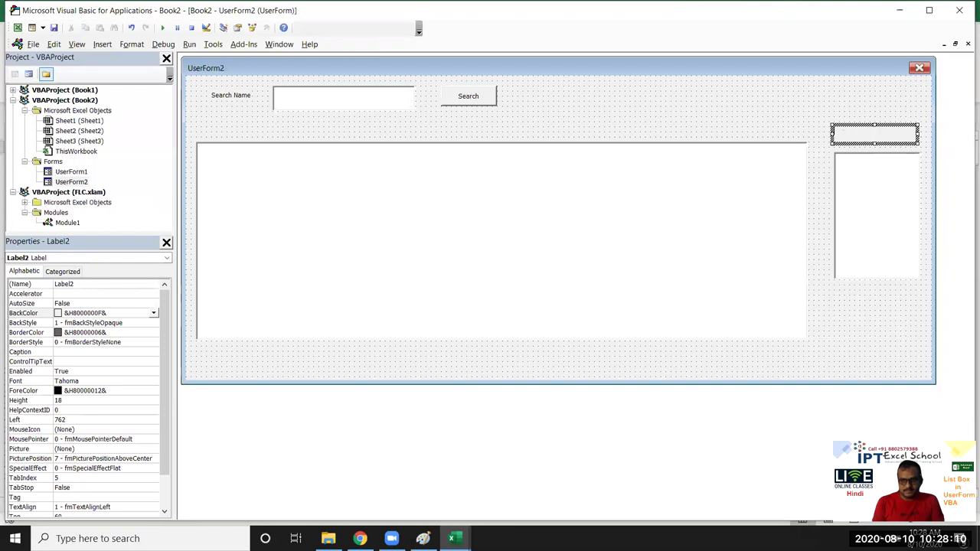
type("Selec")
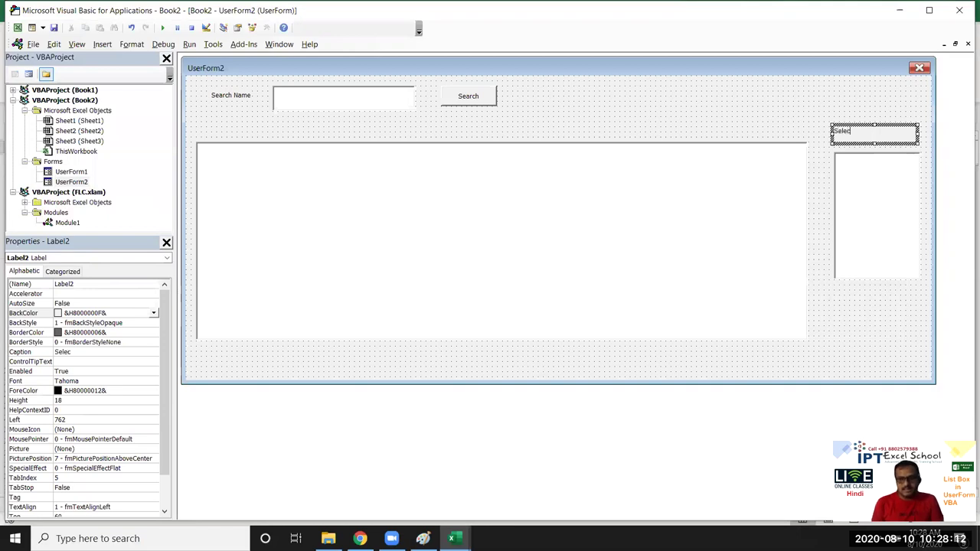
type("t Name")
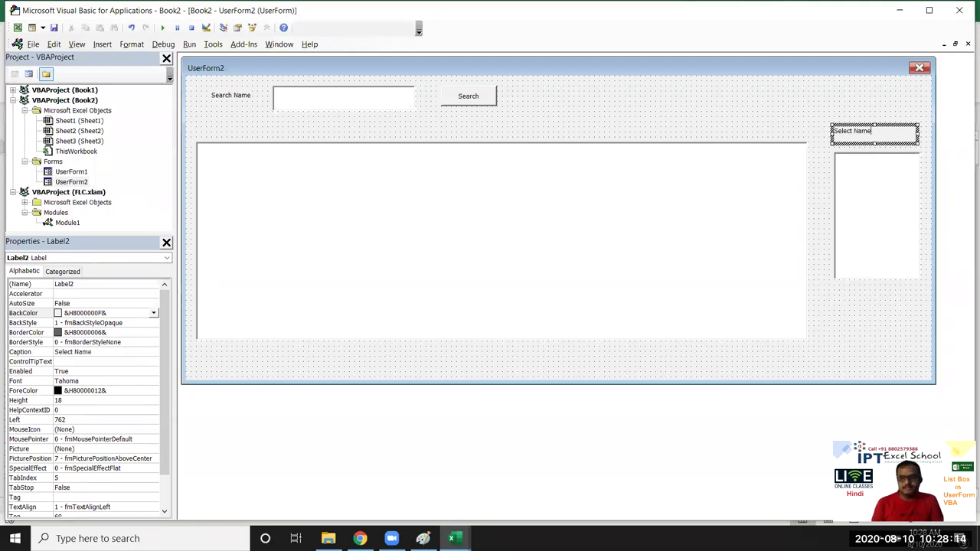
left_click(869, 311)
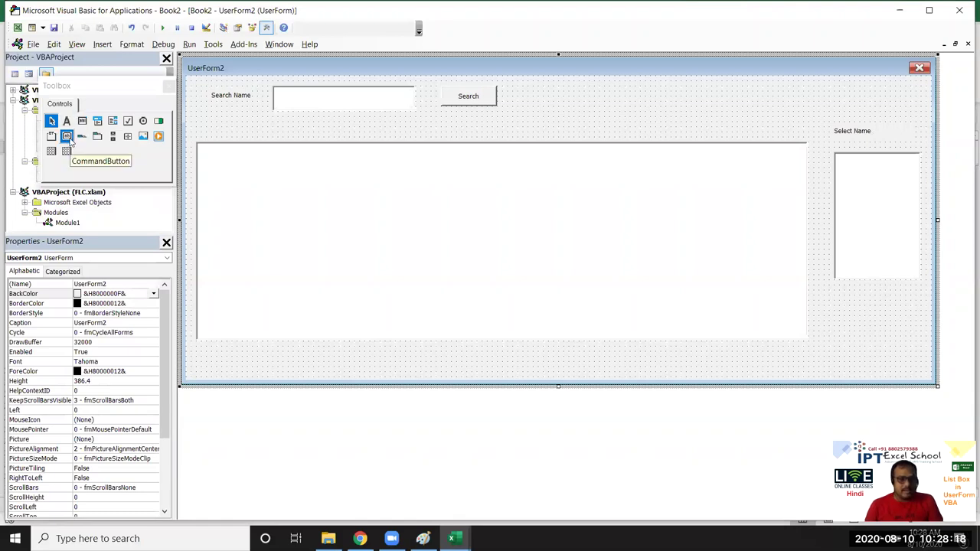
Step: Add a command button captioned 'Get Data' below ListBox2
left_click(67, 135)
left_click_drag(837, 289, 908, 312)
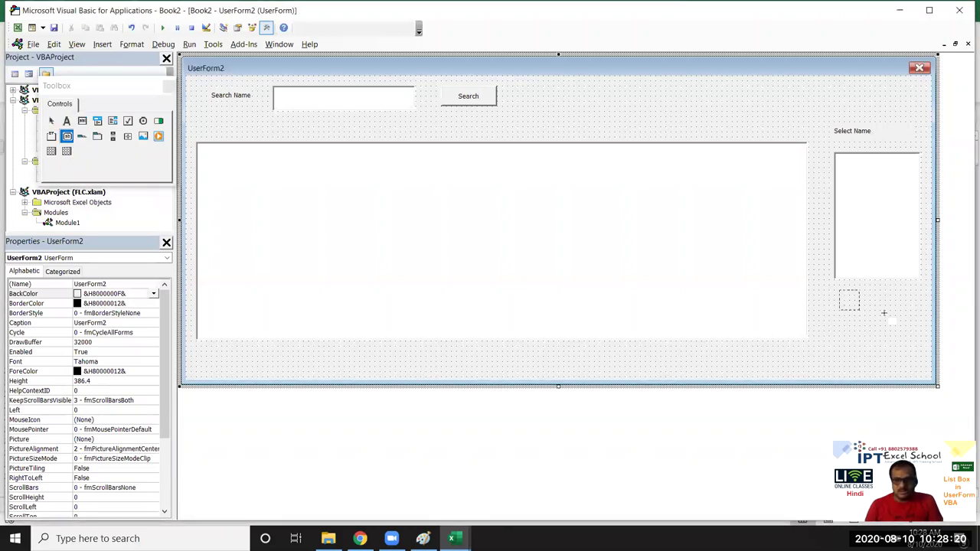
left_click(882, 305)
key("BackSpace")
key("BackSpace")
key("BackSpace")
key("BackSpace")
key("BackSpace")
key("BackSpace")
key("BackSpace")
key("BackSpace")
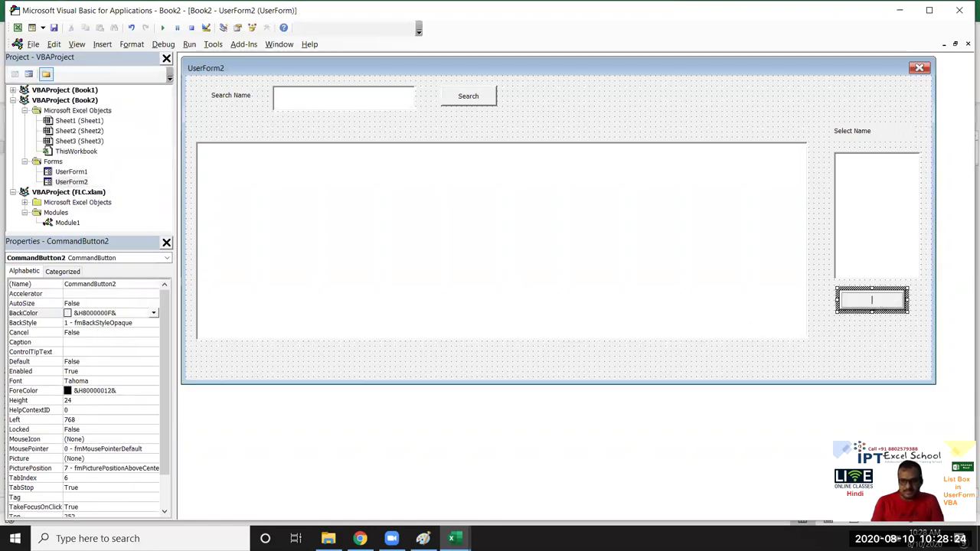
type("et Data")
left_click(889, 359)
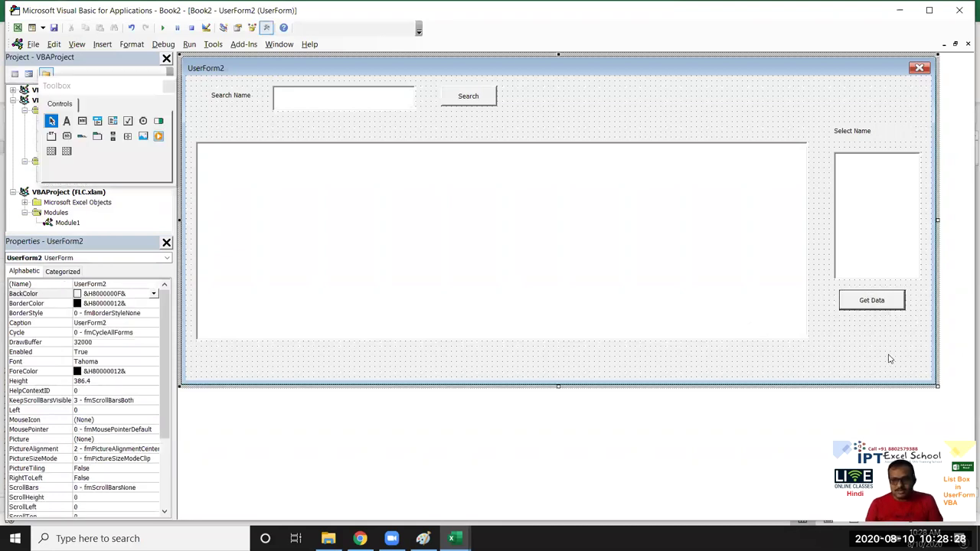
left_click(865, 213)
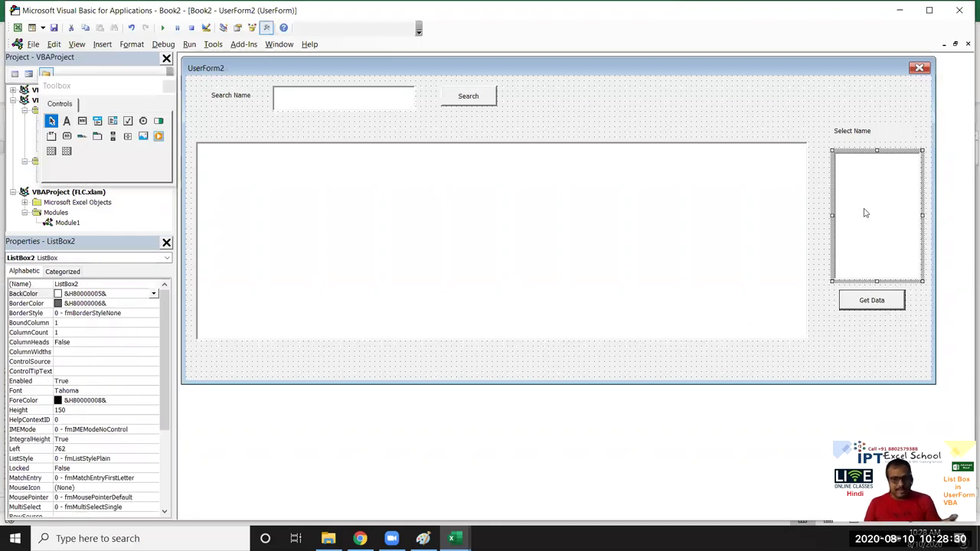
left_click(769, 120)
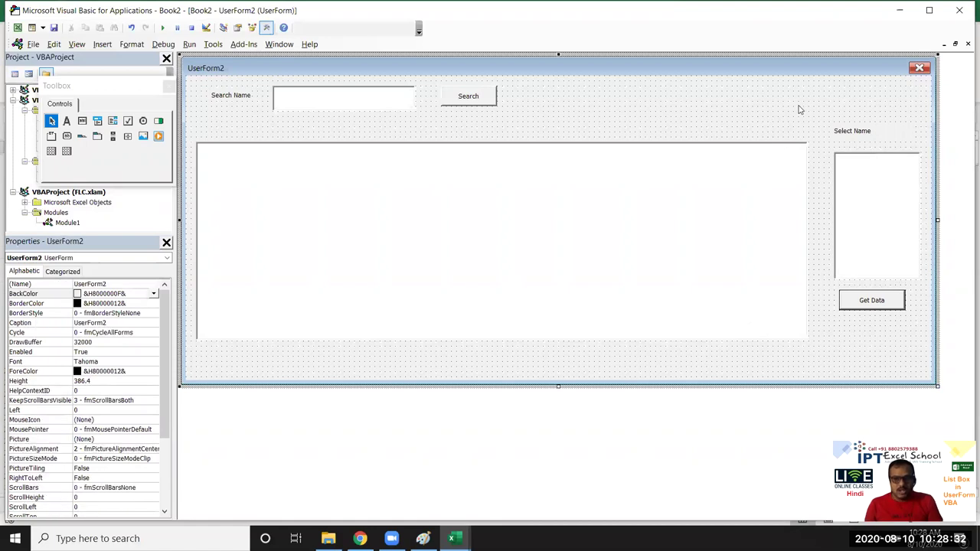
Step: Create a UserForm_Initialize procedure in the form's code and delete the empty UserForm_Click
double_click(798, 109)
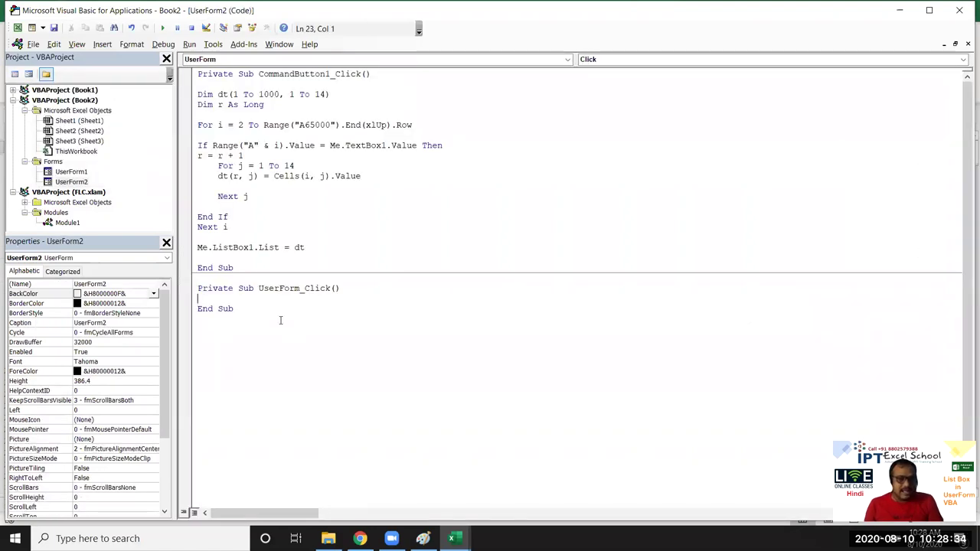
left_click(617, 60)
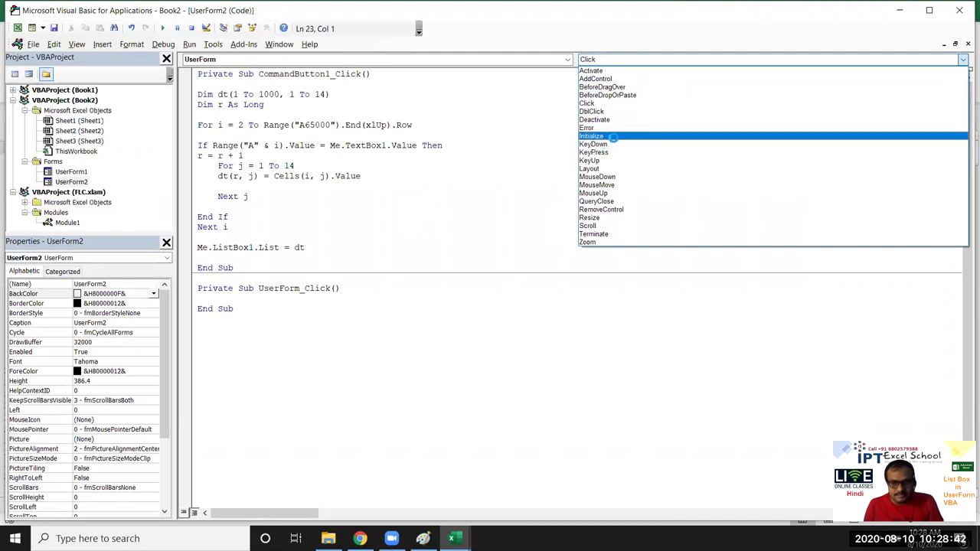
left_click(610, 137)
mouse_move(239, 309)
left_mouse_down()
mouse_move(217, 309)
mouse_move(185, 287)
left_mouse_up()
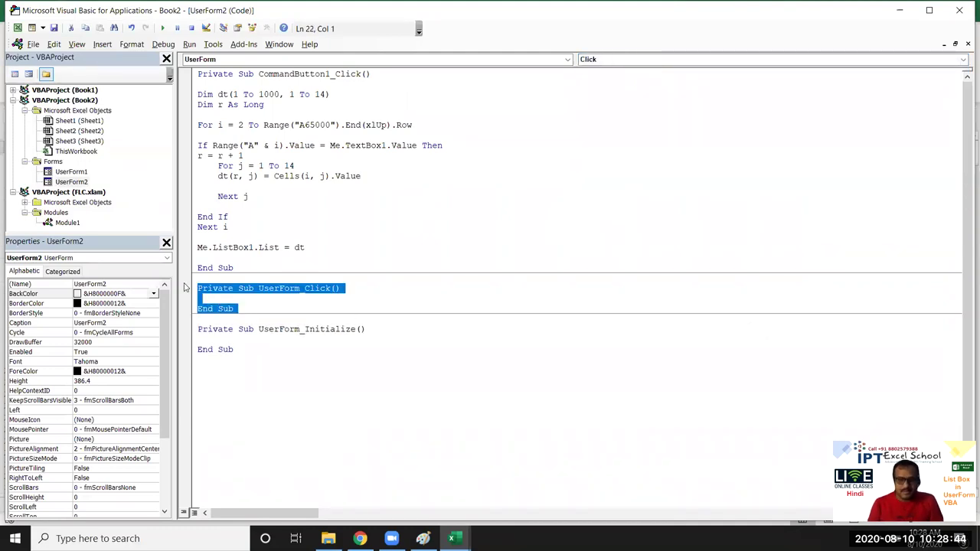
key("Delete")
key("Return")
key("Return")
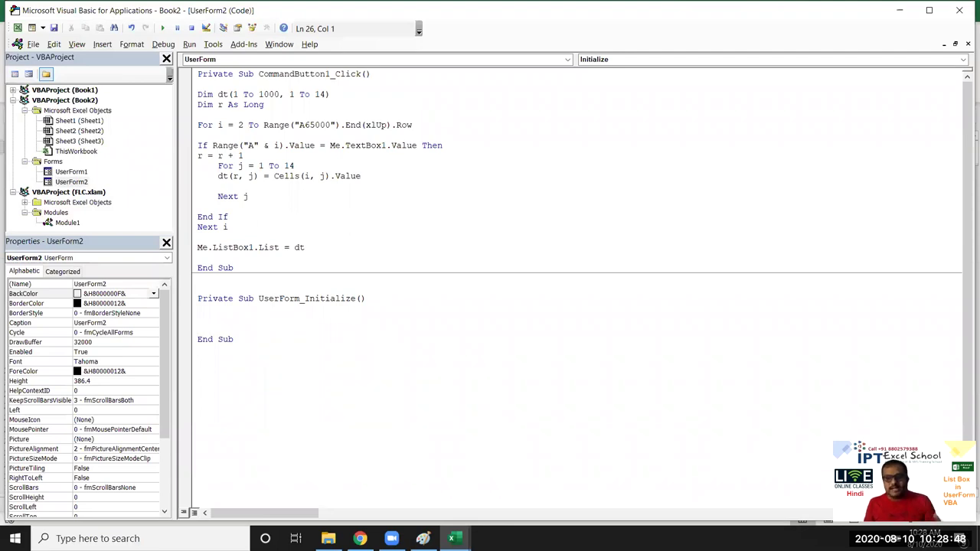
Step: Declare Dim ct As New Collection and begin typing For i = 2 To
key("Up")
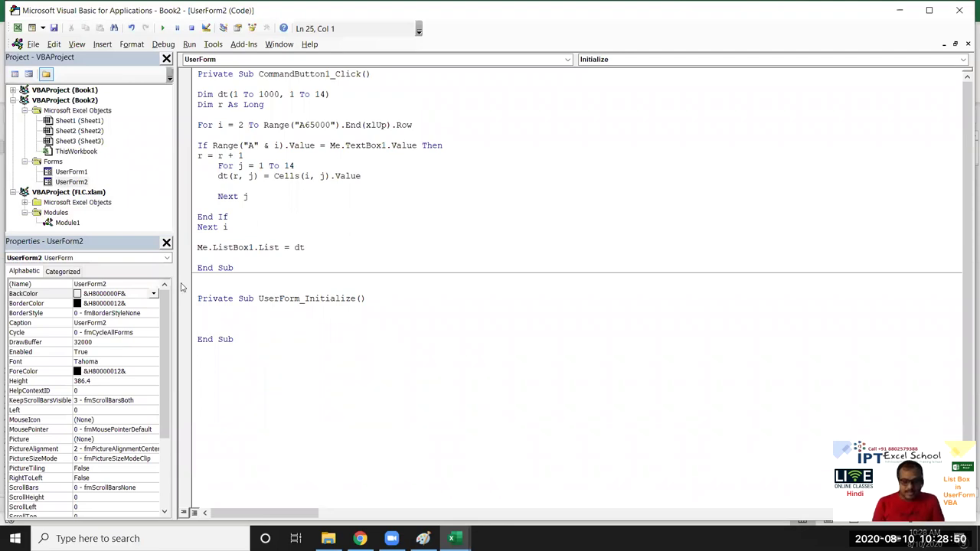
type("fo")
key("BackSpace")
key("BackSpace")
key("BackSpace")
type("di")
key("BackSpace")
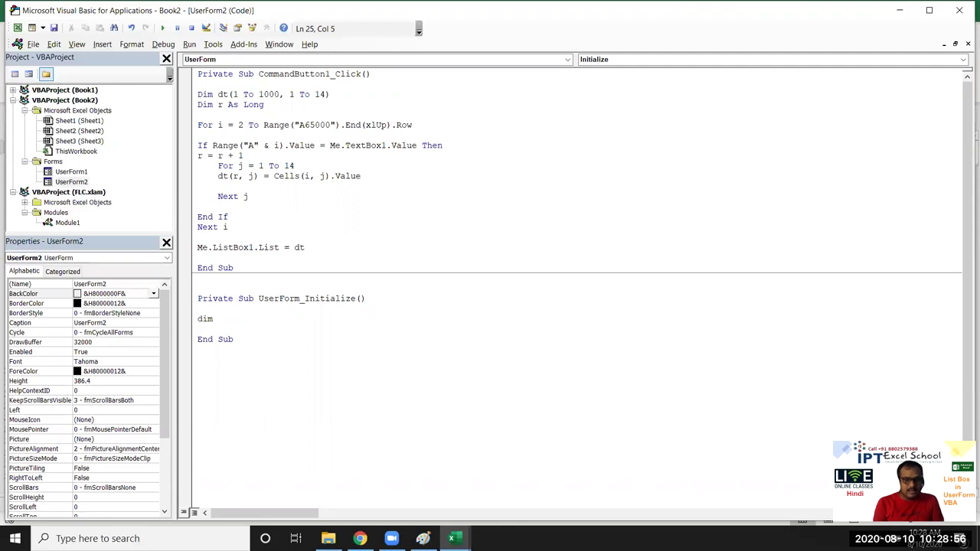
type("as ")
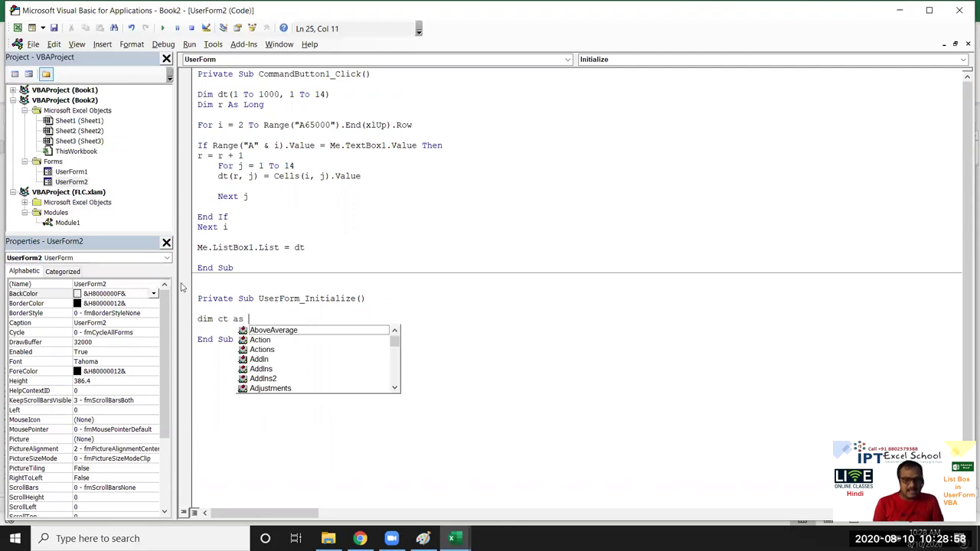
type("new col")
key("Tab")
key("Return")
key("Return")
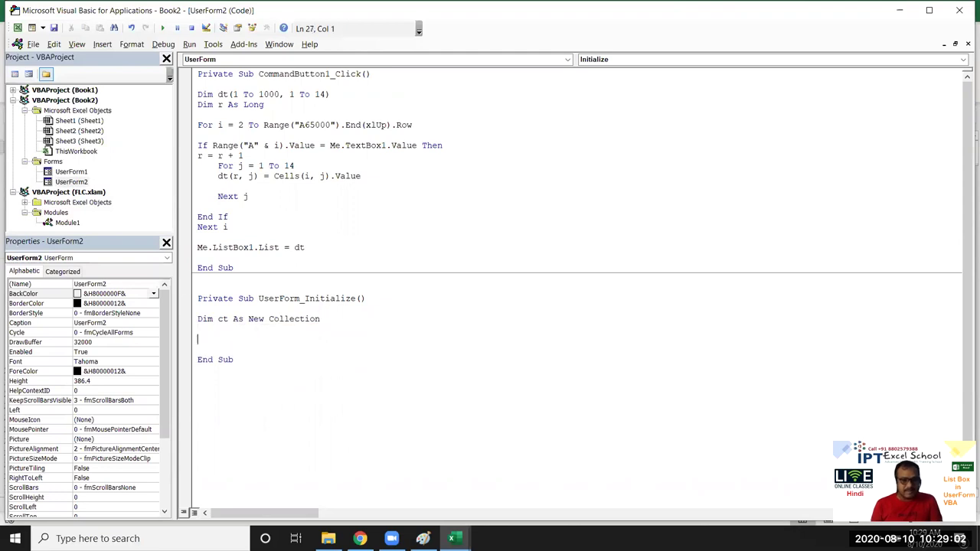
type("for i = 2 to range")
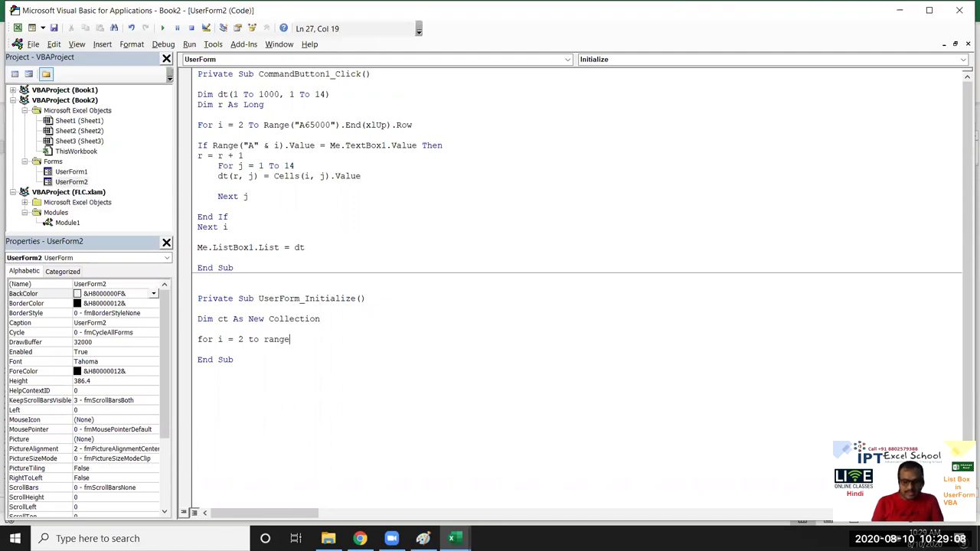
Step: Finish the loop as For i = 2 To Range("A65000").End(xlUp).Row ... Next i
type("(\"A65000\").en")
key("Tab")
type("(\"")
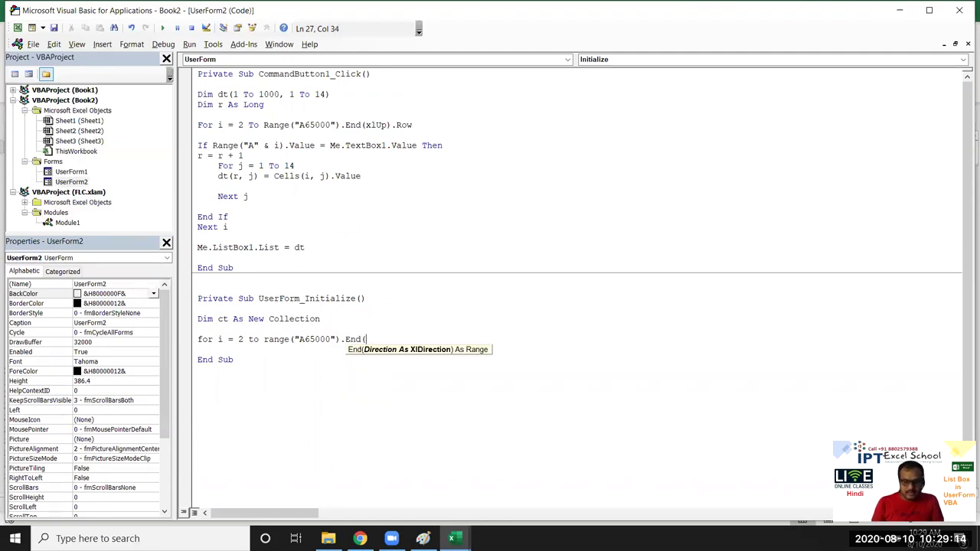
key("ctrl+j")
key("Down")
key("Down")
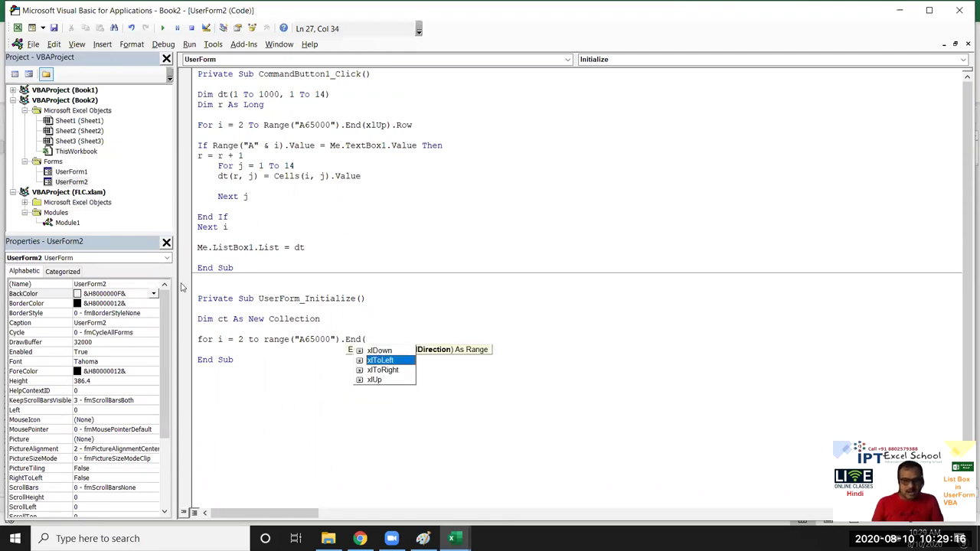
key("Down")
key("Tab")
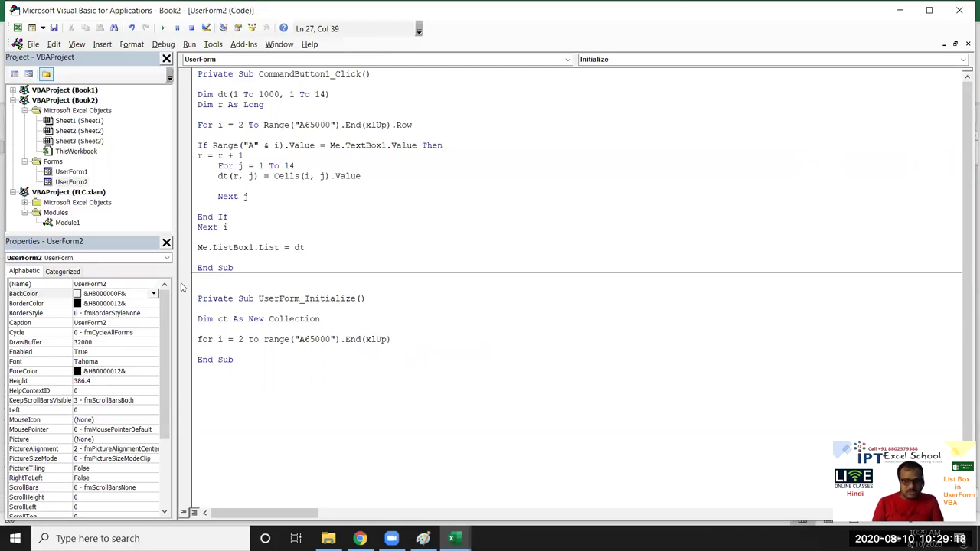
type(".row")
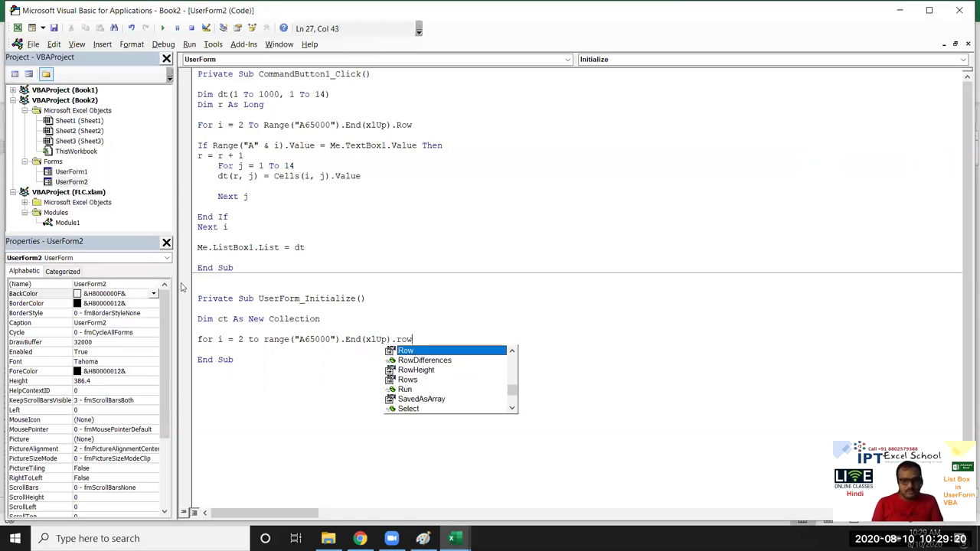
key("Return")
key("Return")
key("Return")
type("next i")
Step: Inside the loop, write ct.Add Range("A" & i).Value
key("Up")
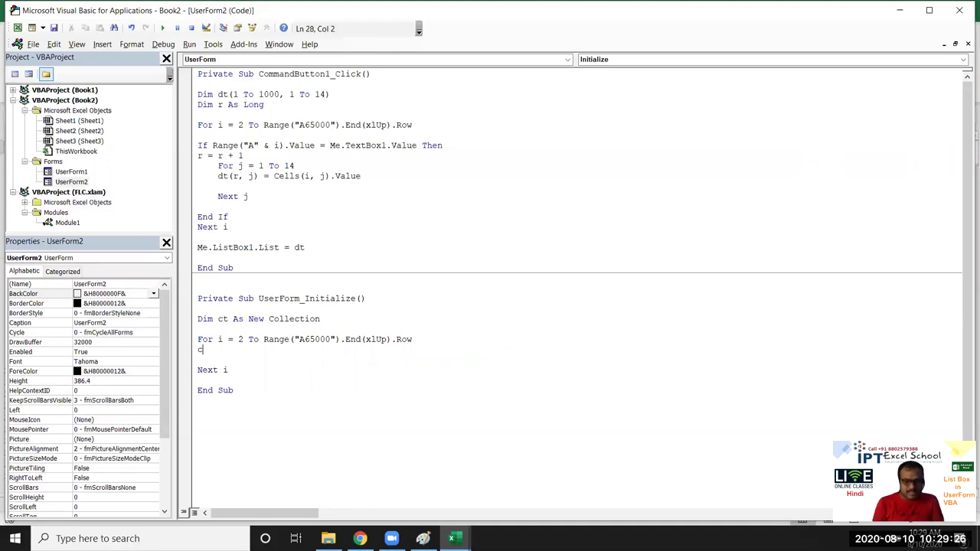
type("t.")
key("Tab")
type("range(")
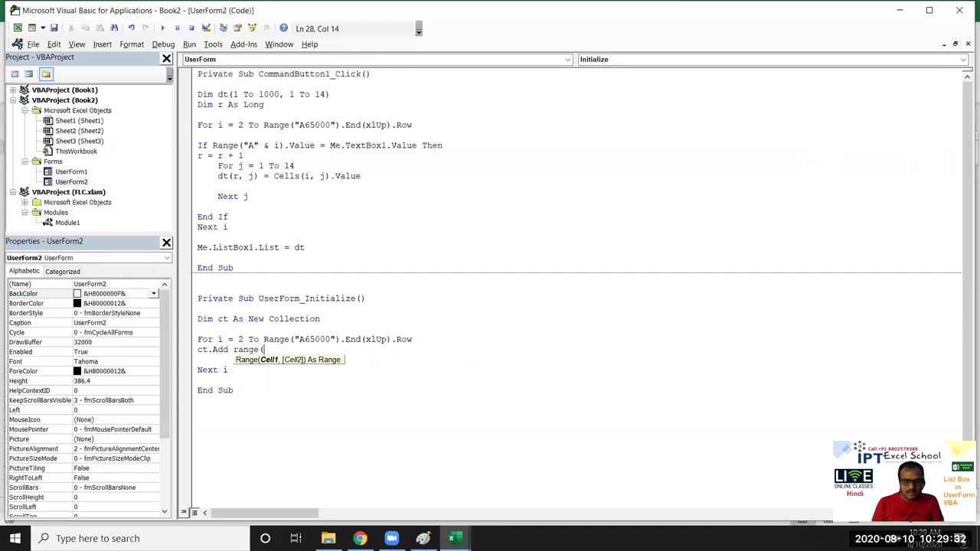
type(":\"A\" & i).v")
key("Down")
key("Tab")
key("ctrl+shift+Left")
key("ctrl+shift+Left")
key("ctrl+shift+Left")
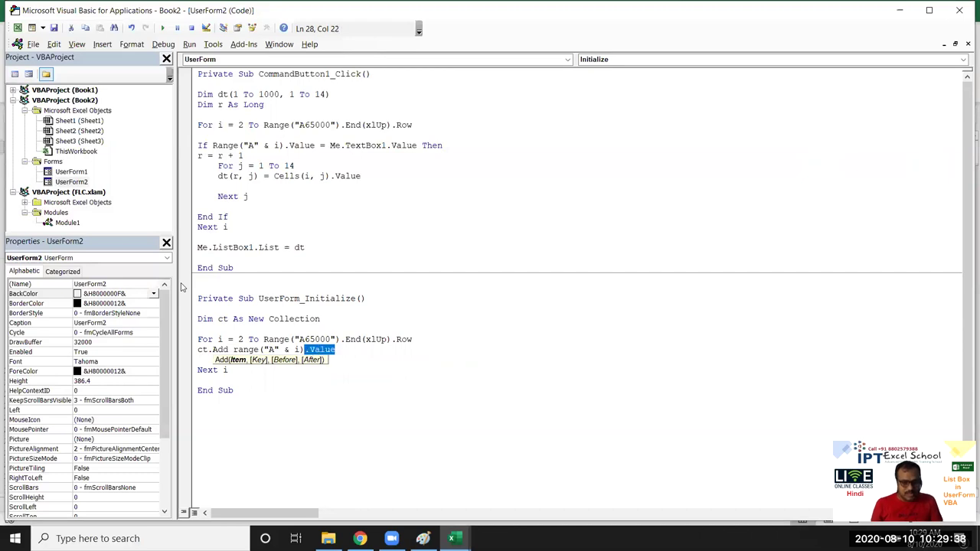
key("ctrl+shift+Left")
key("ctrl+shift+Left")
key("ctrl+shift+Left")
key("ctrl+shift+Left")
key("ctrl+shift+Left")
key("ctrl+c")
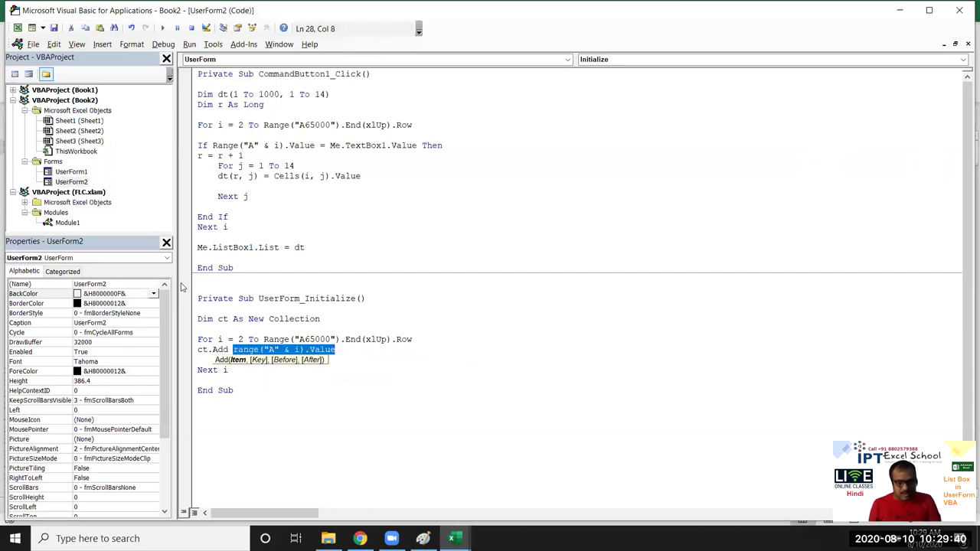
key("End")
Step: Add CStr(Range("A" & i).Value) as the key argument and tidy the loop's blank lines
type(",")
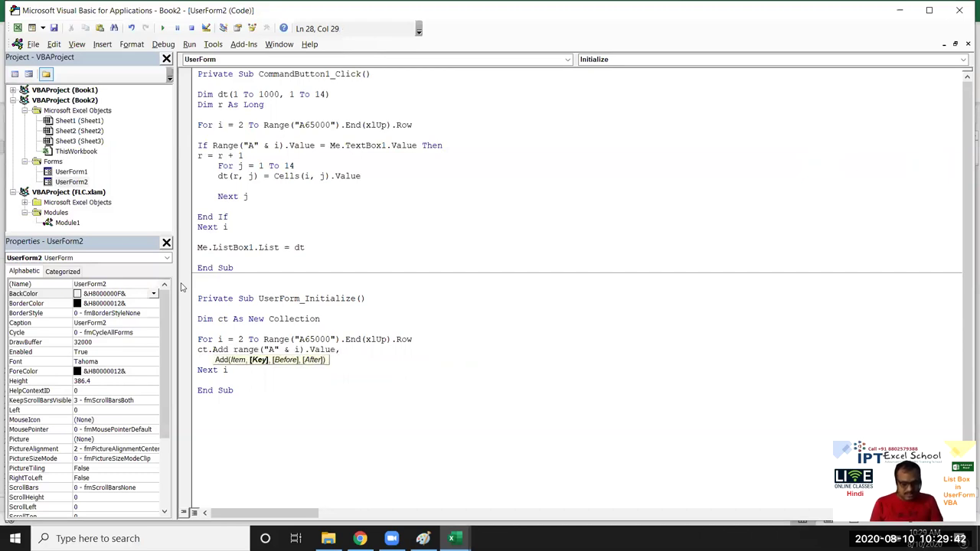
type("s")
key("BackSpace")
type("cste")
key("Escape")
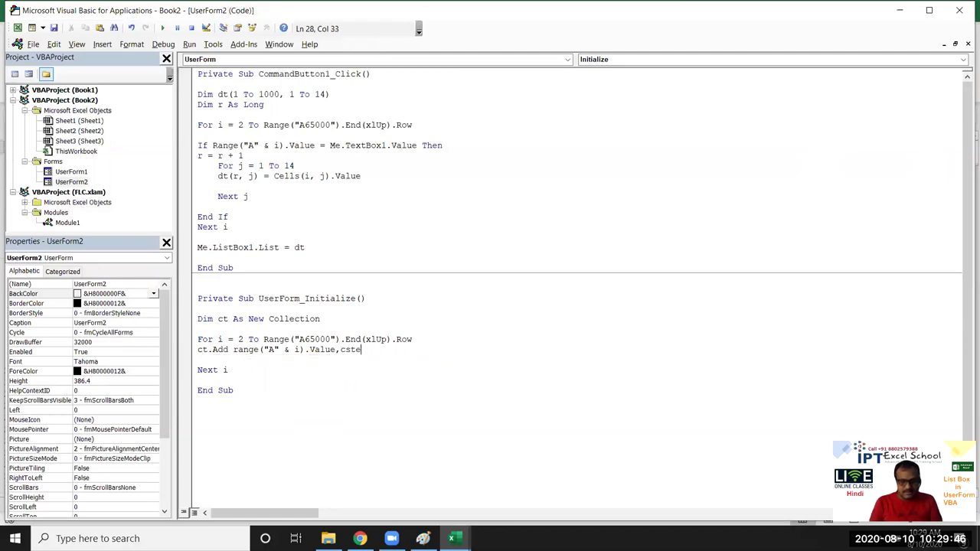
type("(")
key("ctrl+v")
type(")")
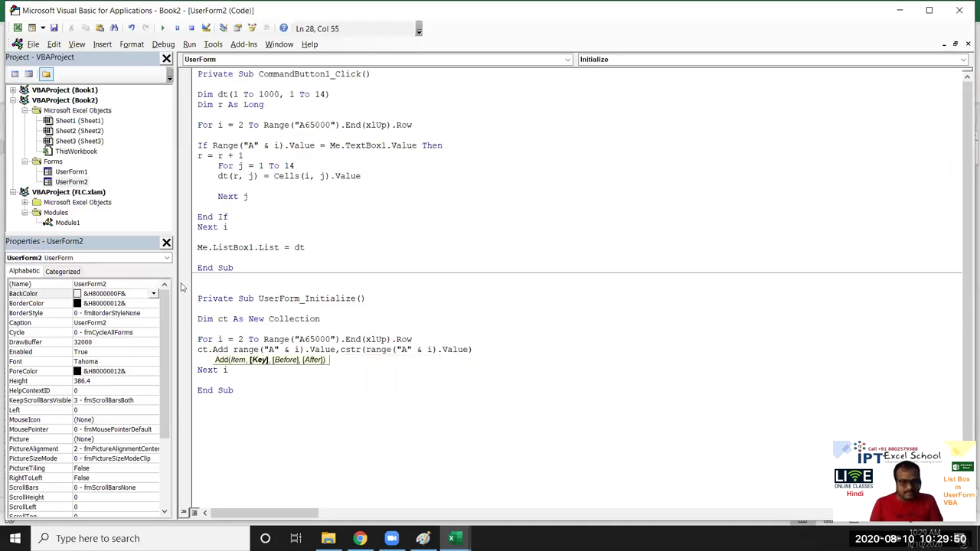
key("Return")
key("Down")
key("End")
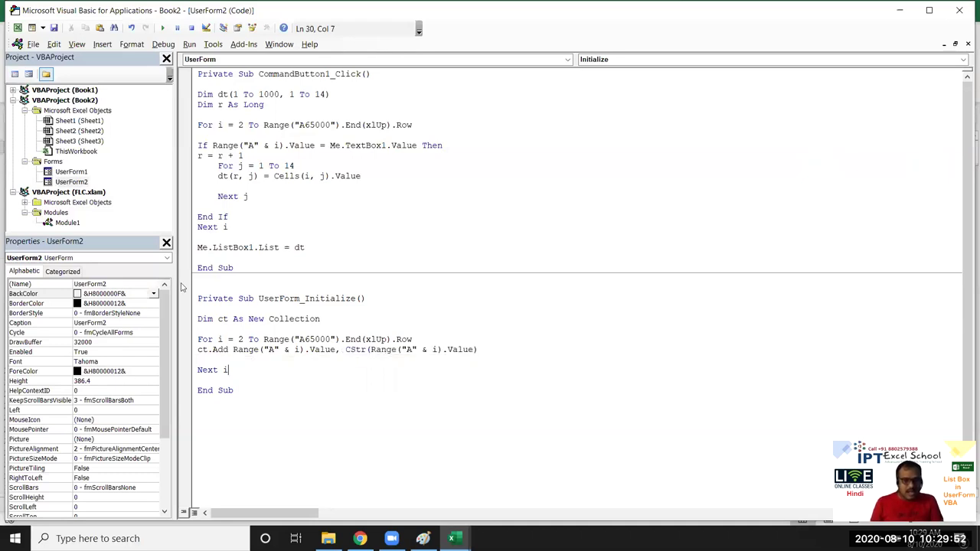
key("Delete")
key("Down")
Step: Write a For Each Item In ct ... Next Item loop, correcting the misspelled Each
key("Return")
key("Return")
key("Up")
type("ac")
type("t")
type(" r")
key("BackSpace")
key("BackSpace")
type("itemin ct")
key("Return")
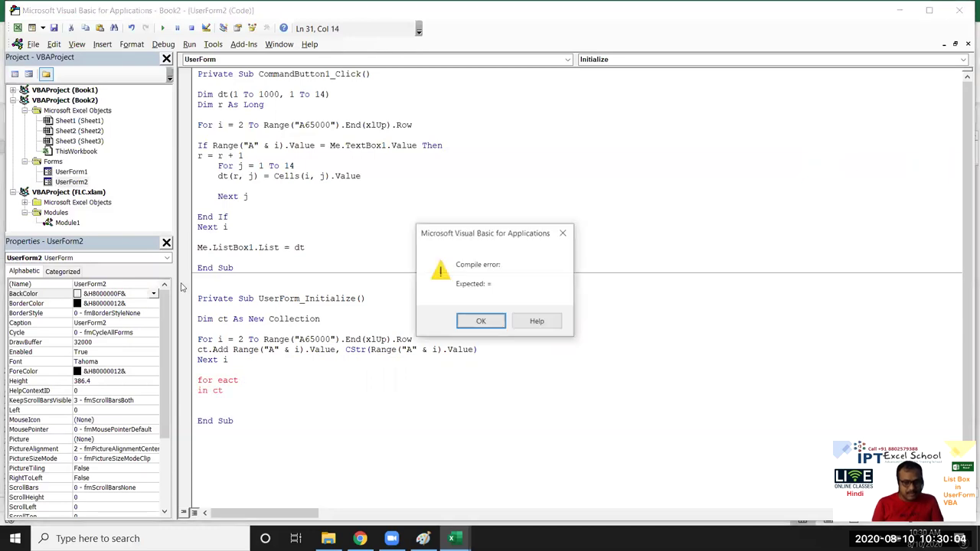
key("Return")
key("Left")
key("Left")
key("BackSpace")
type("h")
key("Down")
key("Return")
key("Return")
type("next it")
type("m")
Step: Fill the loop body with Me.ListBox2.AddItem Item and open a line below the declaration
key("Up")
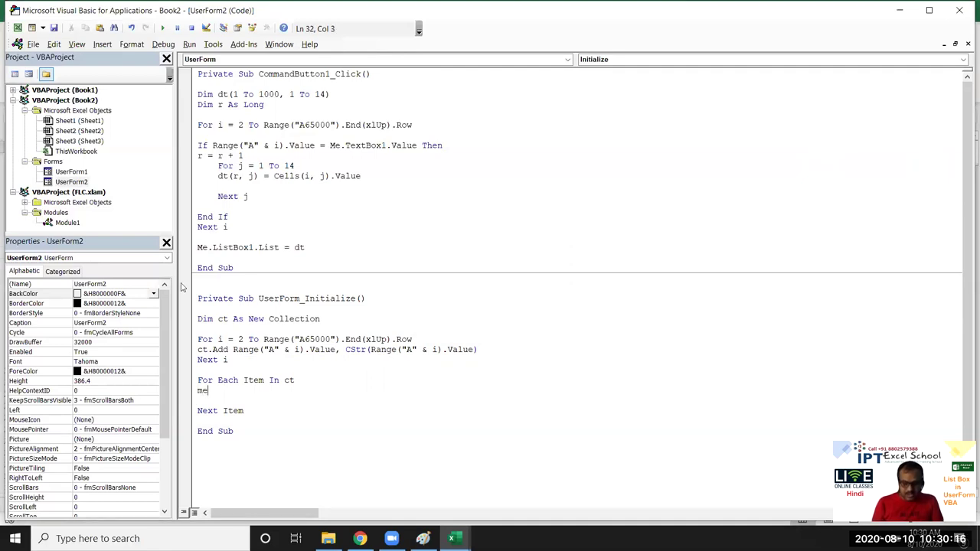
type(".Lis")
key("Down")
key("Tab")
type(".a")
key("Tab")
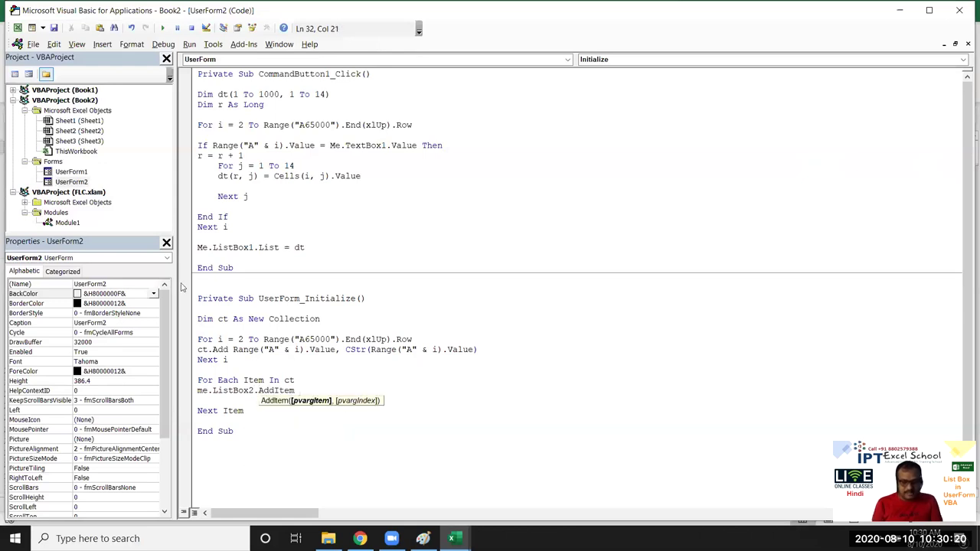
type("item")
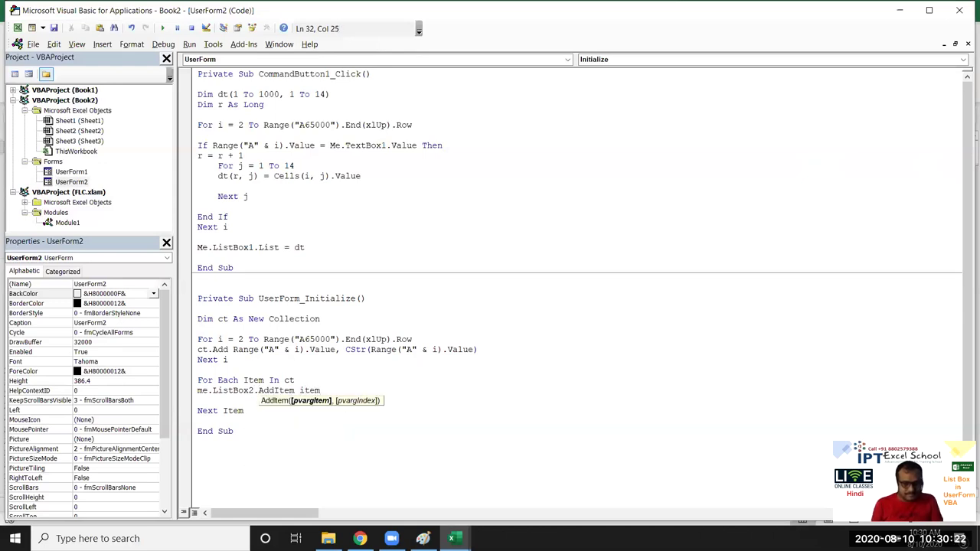
key("Up")
key("Up")
key("Up")
key("Up")
key("Up")
key("Up")
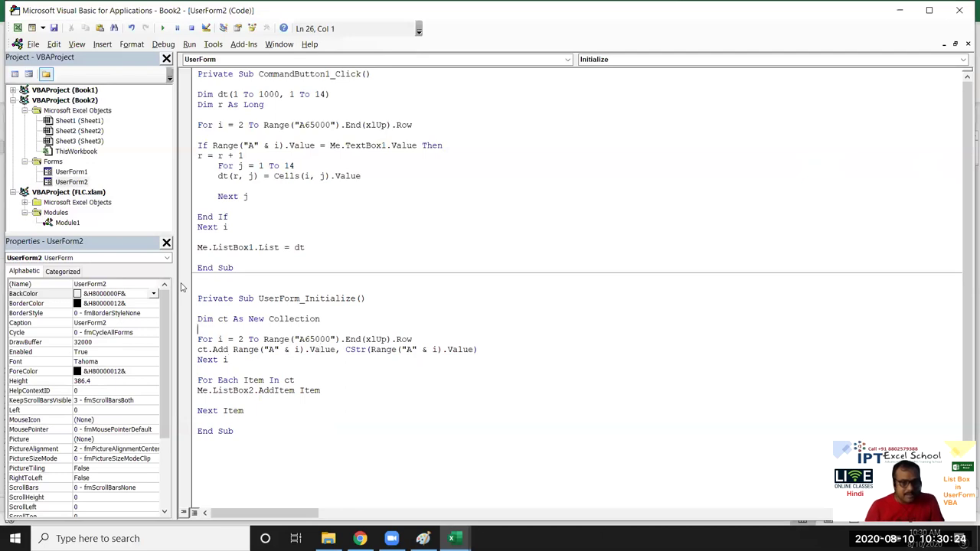
type("`")
key("Return")
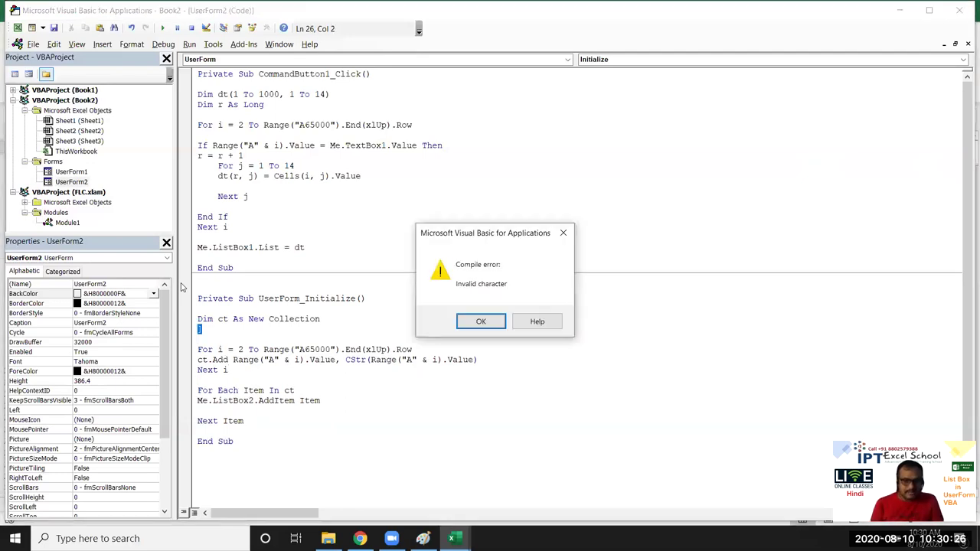
Step: Put On Error Resume Next under the Dim ct As New Collection line
key("Return")
key("BackSpace")
type("on")
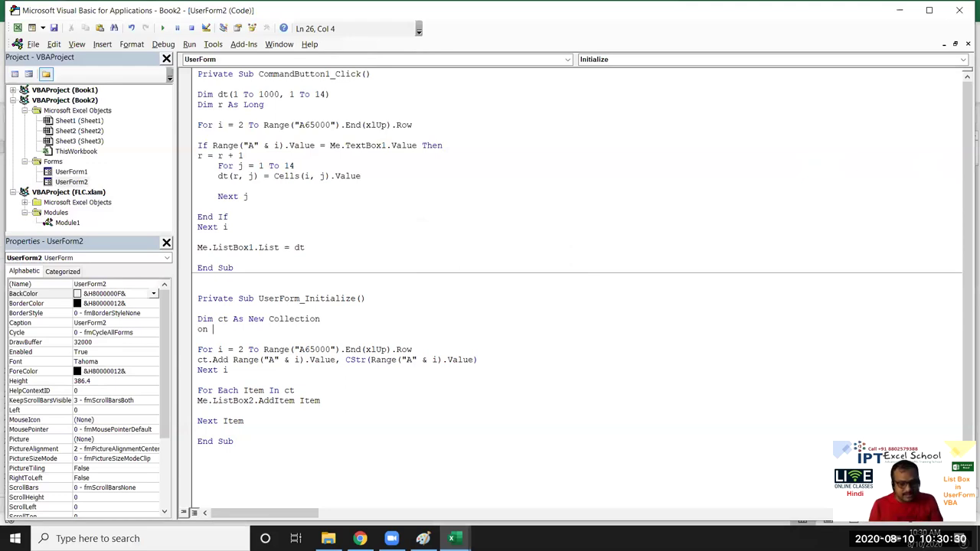
type(" error resum")
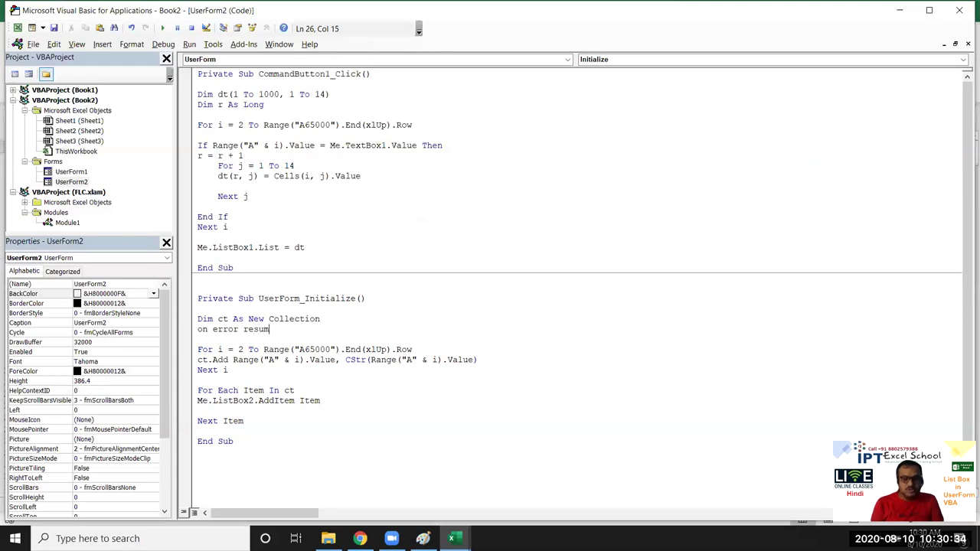
type("e next")
key("Down")
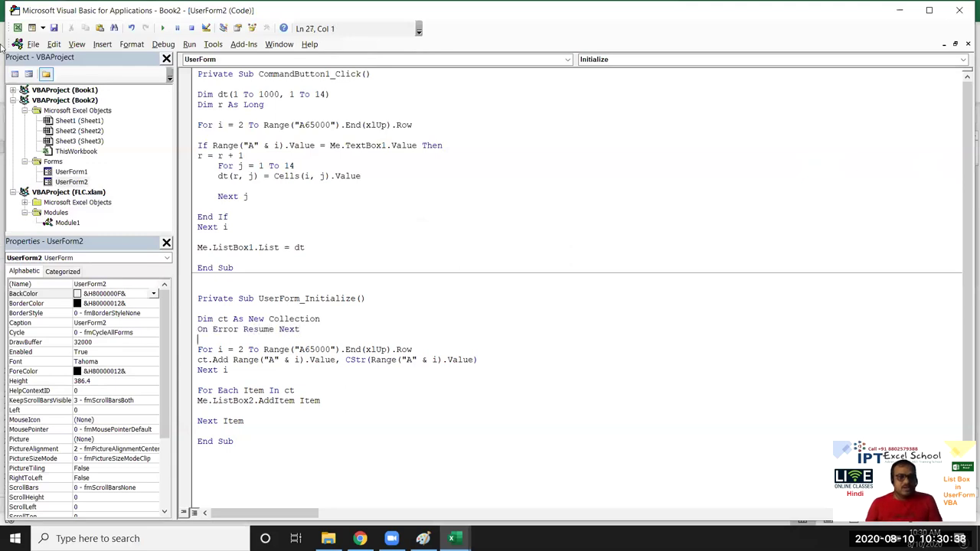
Step: Run UserForm2, try selecting names in ListBox2, then close it and select that list box
left_click(162, 28)
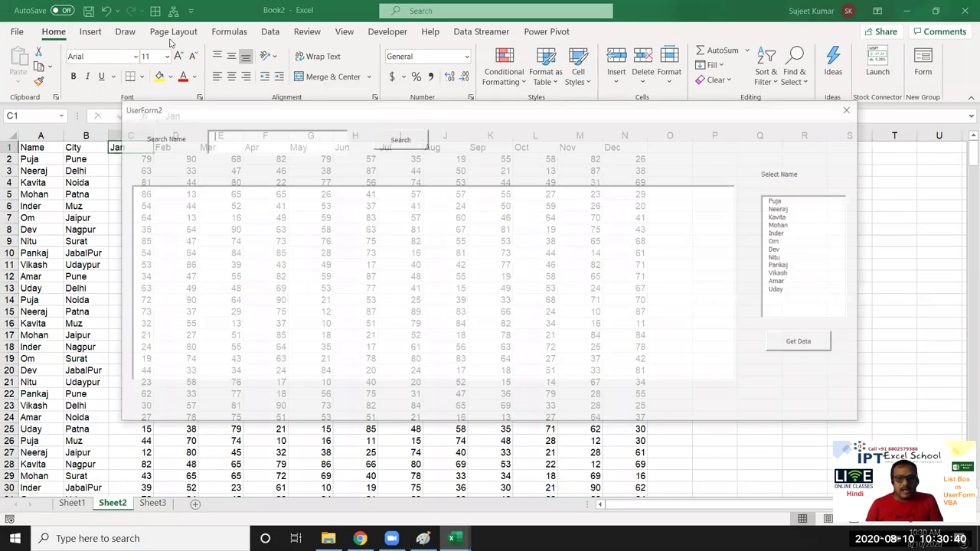
mouse_move(793, 208)
left_mouse_down()
mouse_move(781, 291)
mouse_move(780, 225)
left_mouse_up()
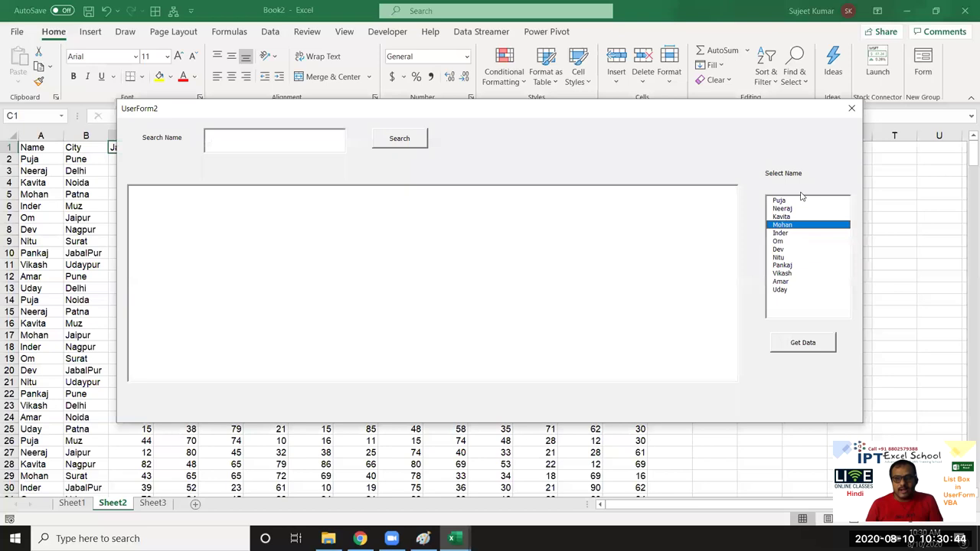
left_click(851, 109)
left_click(882, 230)
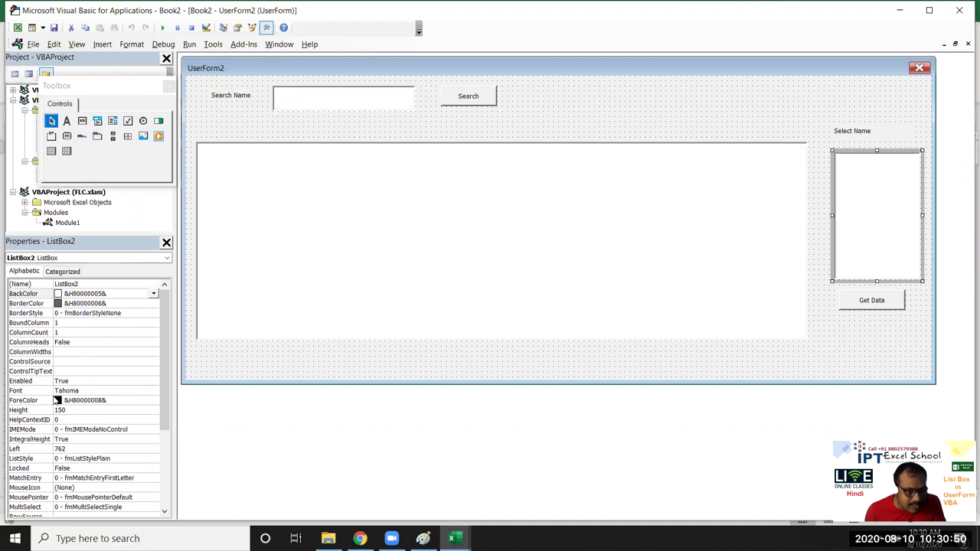
Step: Change ListBox2's MultiSelect property to 2 - fmMultiSelectExtended
scroll(56, 402, "down", 1)
scroll(54, 458, "down", 1)
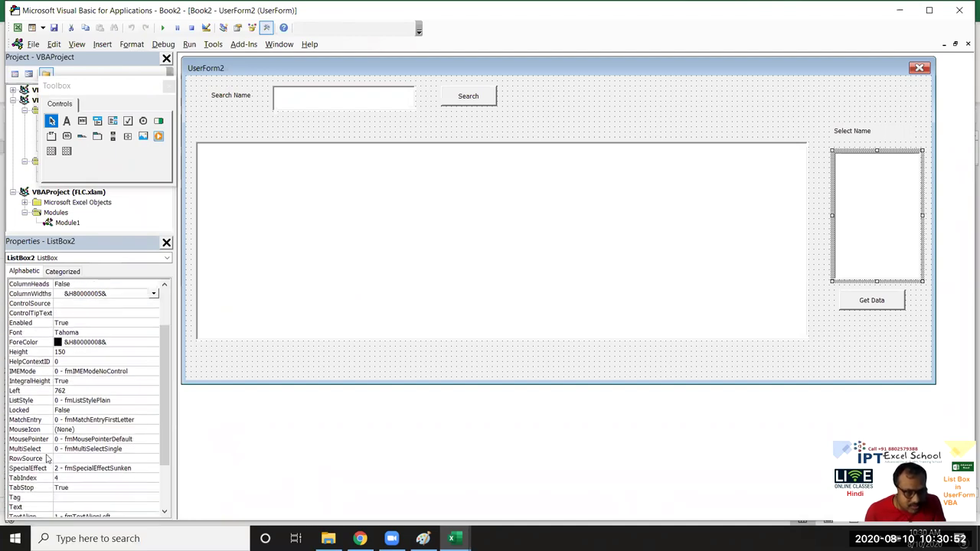
left_click(39, 449)
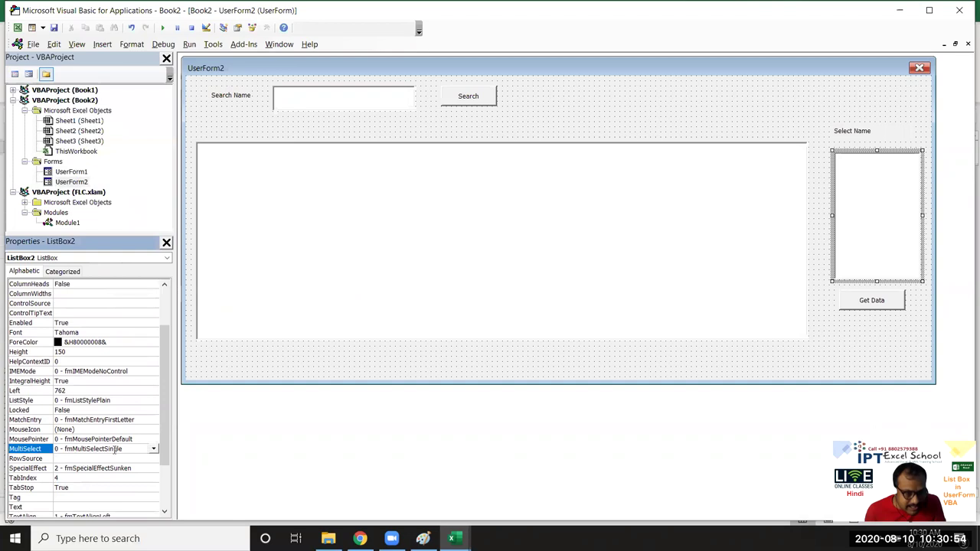
left_click(156, 451)
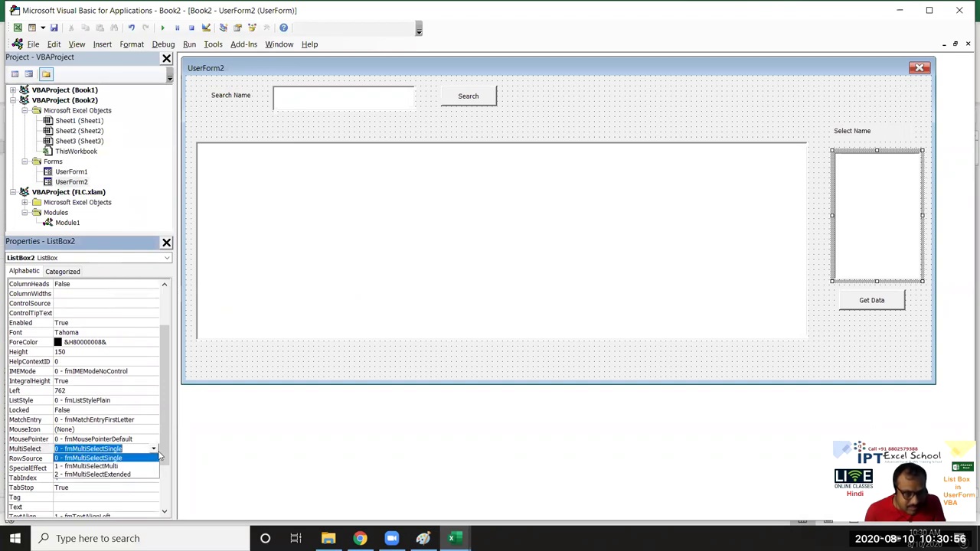
left_click(114, 467)
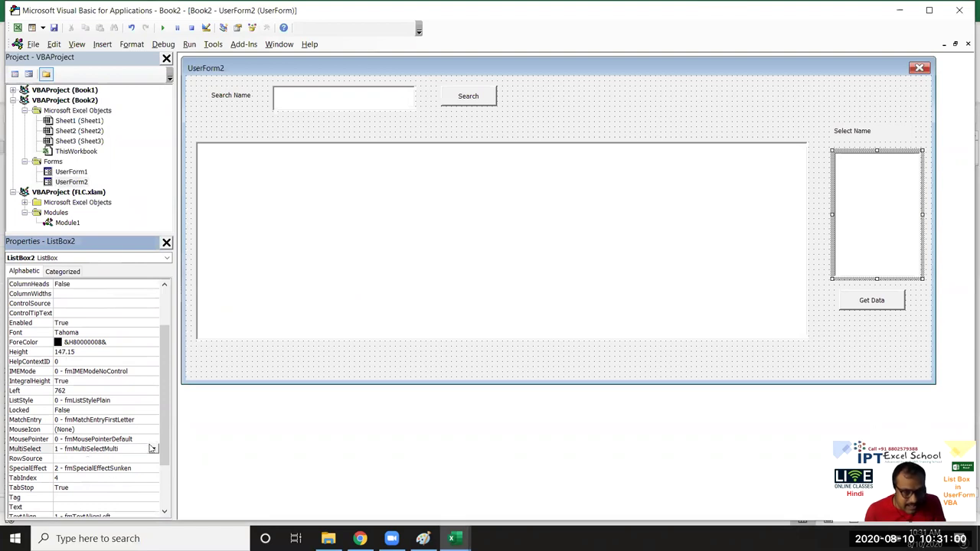
left_click(153, 450)
left_click(139, 475)
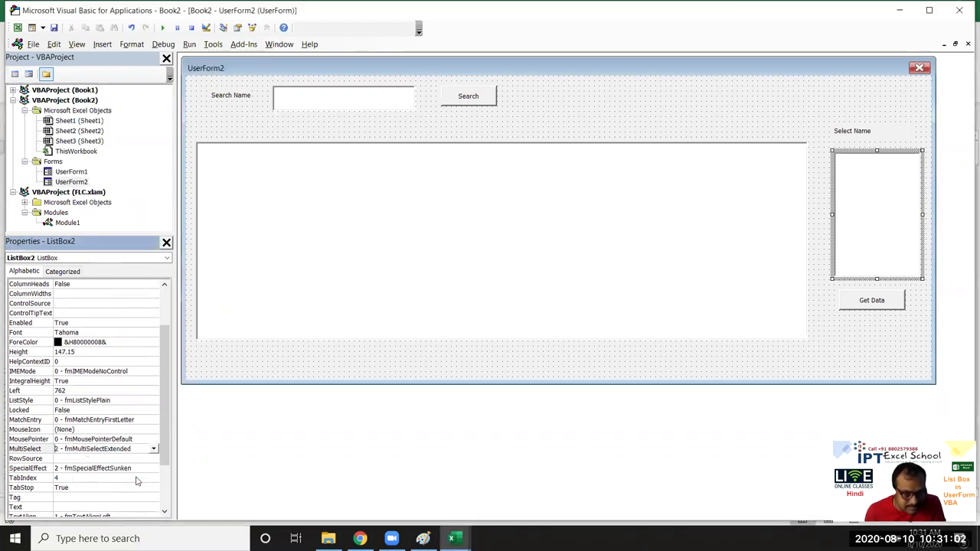
left_click(436, 371)
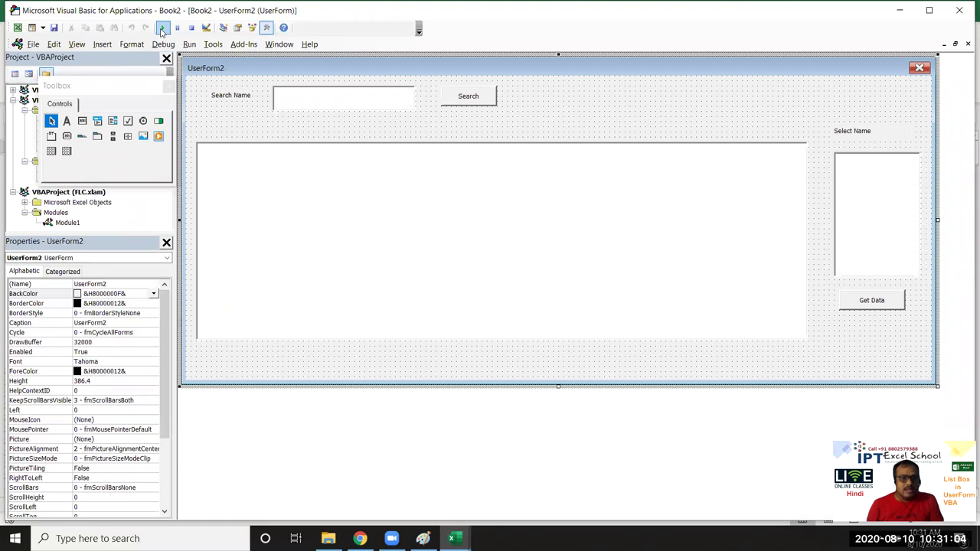
left_click(163, 27)
left_click(781, 217)
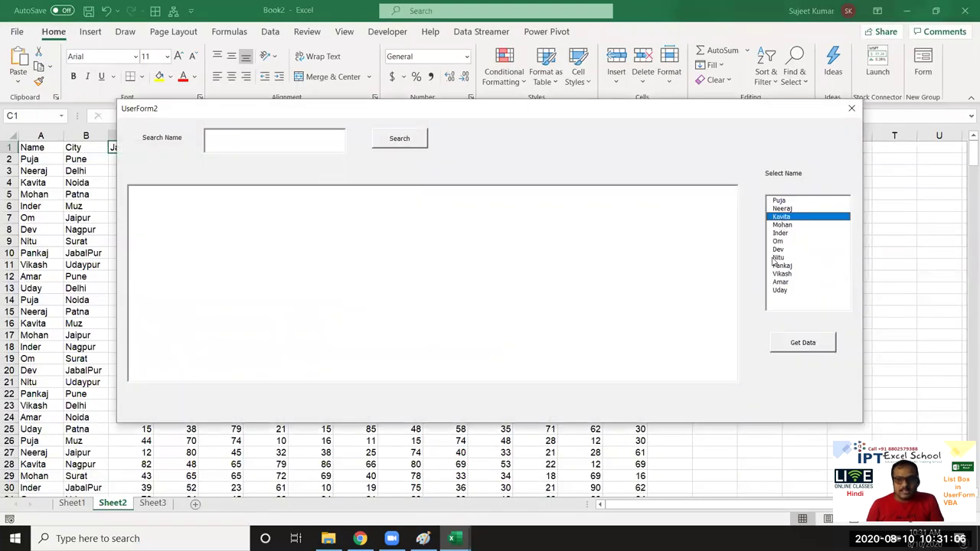
left_click(775, 257)
left_click(780, 274)
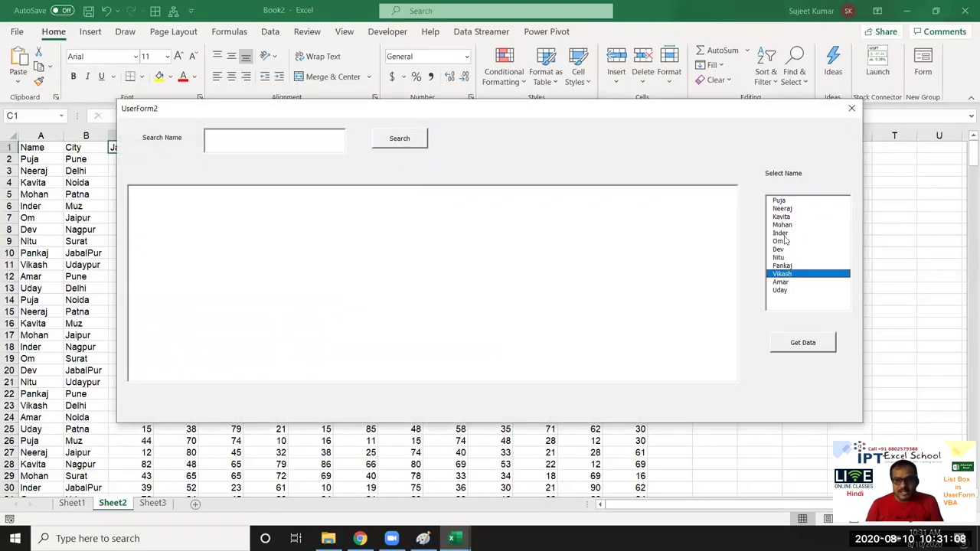
left_click(781, 233, "ctrl")
left_click(780, 217, "ctrl")
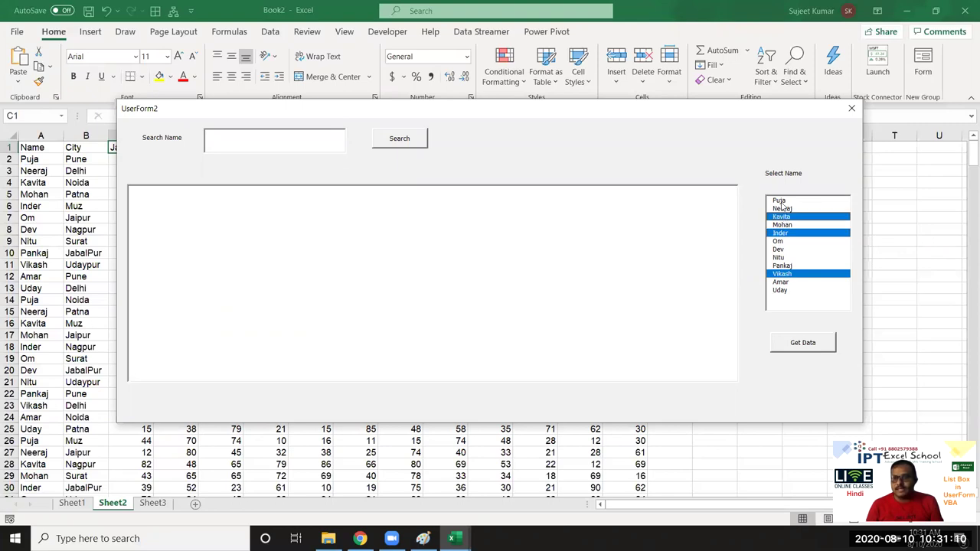
left_click(780, 201, "ctrl")
left_click(791, 249, "shift")
left_click(793, 265)
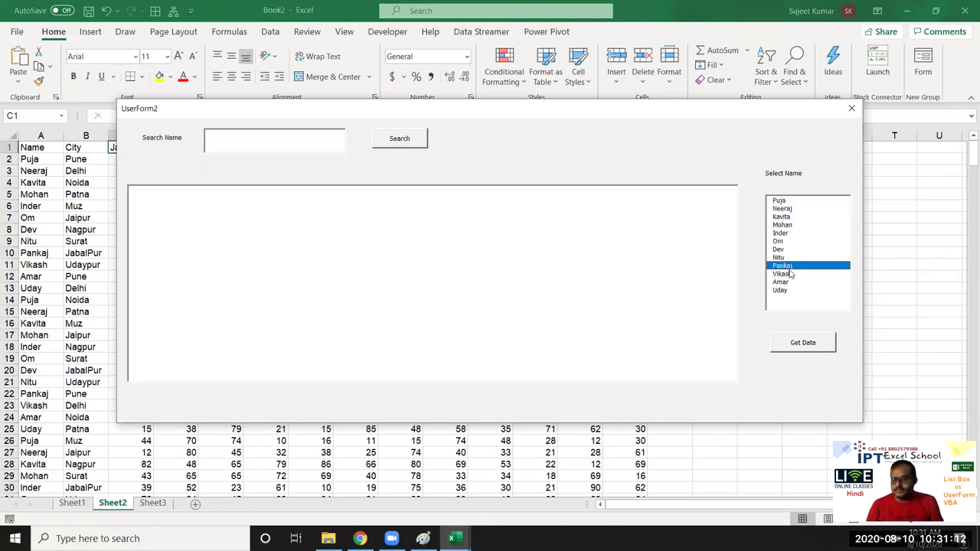
left_click(779, 200)
left_click(782, 209, "shift")
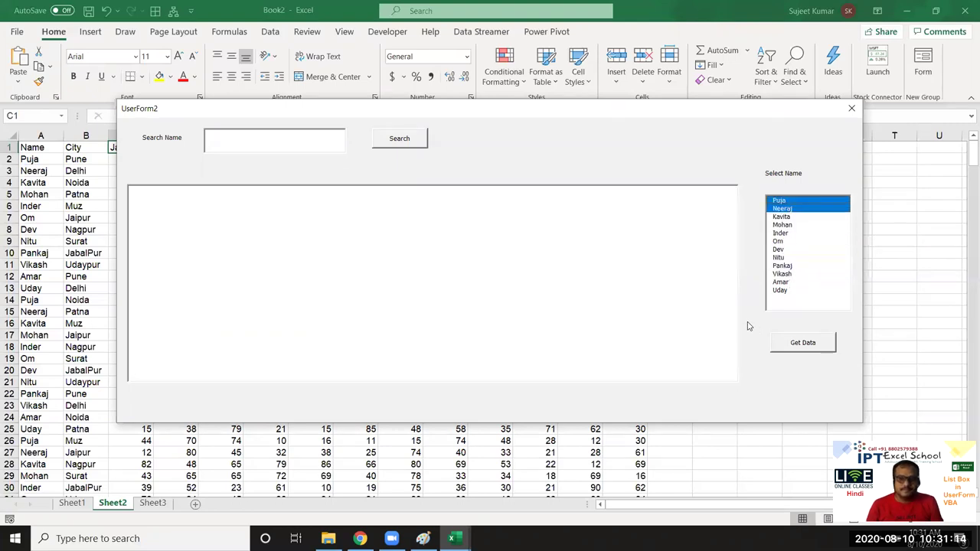
left_click(781, 282)
left_click(783, 250)
left_click(783, 233, "ctrl")
left_click(784, 217, "ctrl")
left_click(786, 208, "ctrl")
left_click(788, 241)
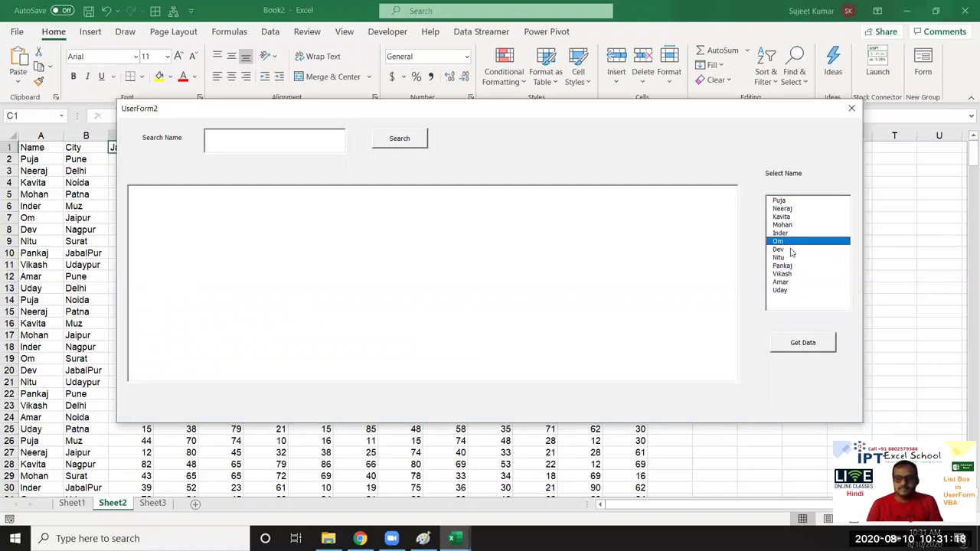
left_click(851, 108)
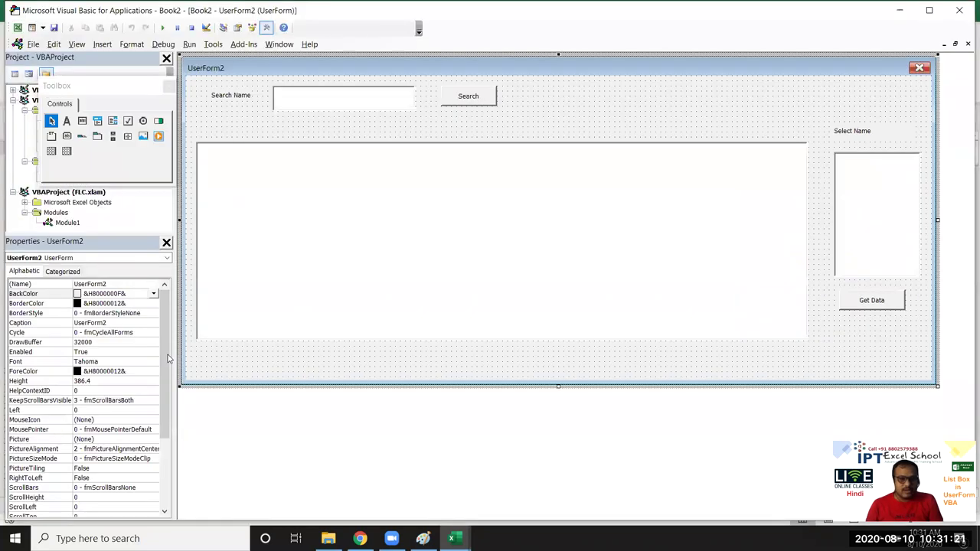
Step: Open the Get Data button's CommandButton2_Click procedure and select the Search code from Dim dt through Next j
double_click(865, 306)
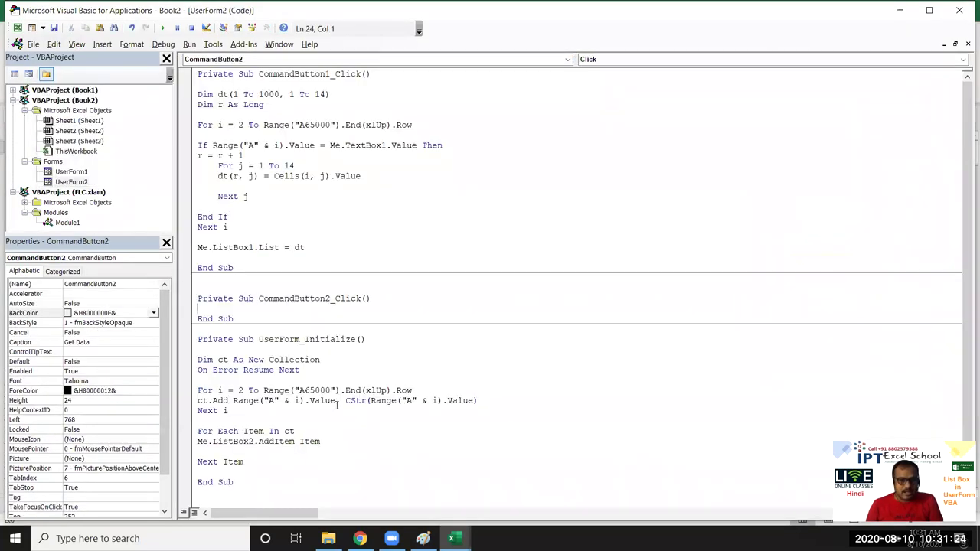
key("Down")
key("Down")
key("Return")
key("Return")
key("Return")
key("Return")
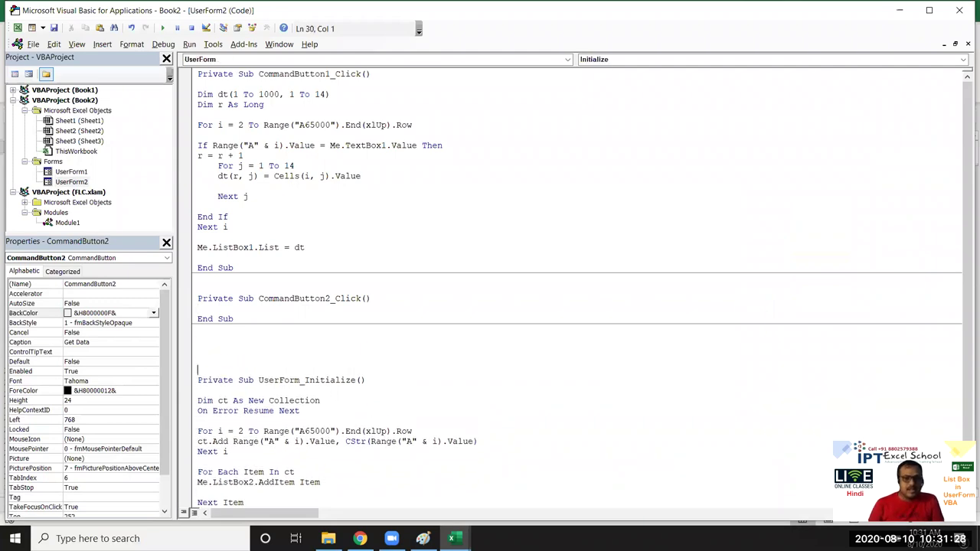
left_click(314, 249)
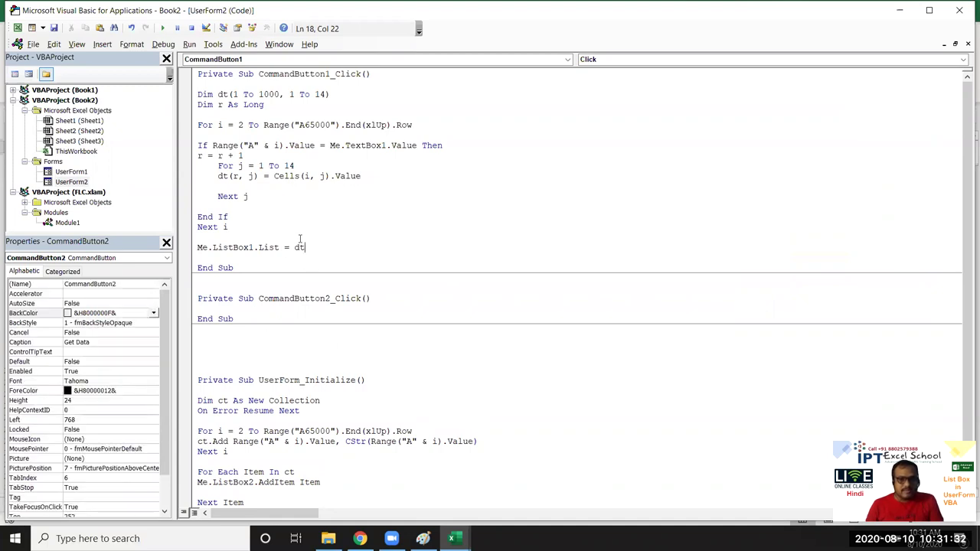
left_click_drag(300, 239, 249, 166)
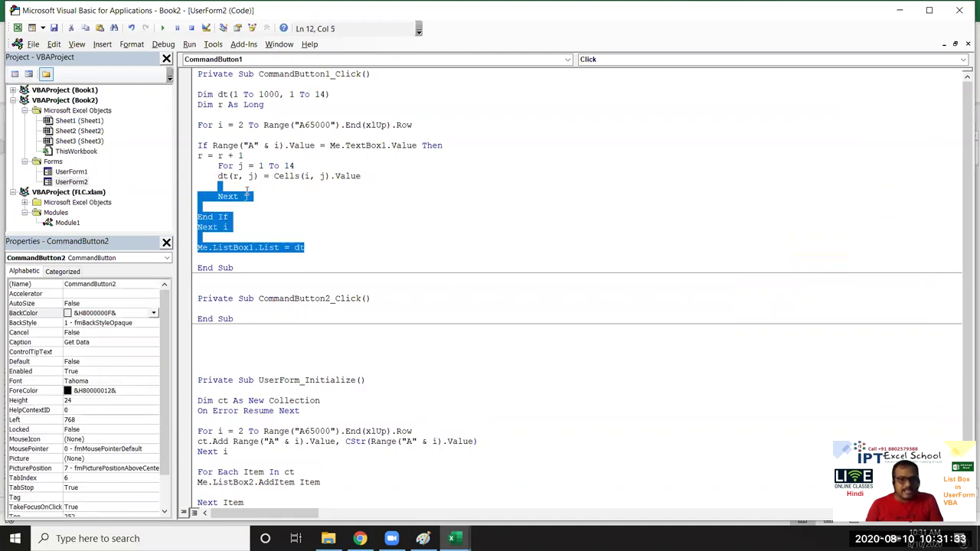
left_click(199, 104, "shift")
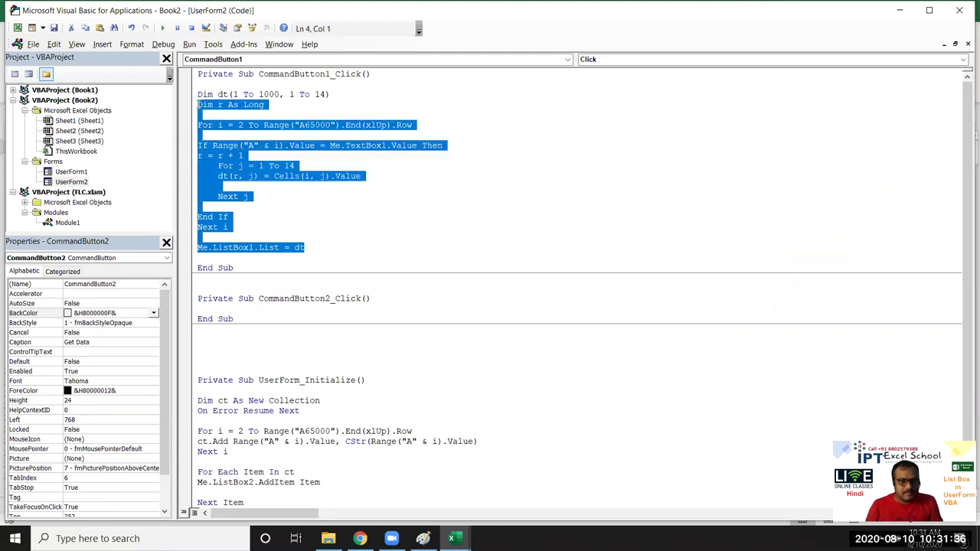
left_click(198, 94, "shift")
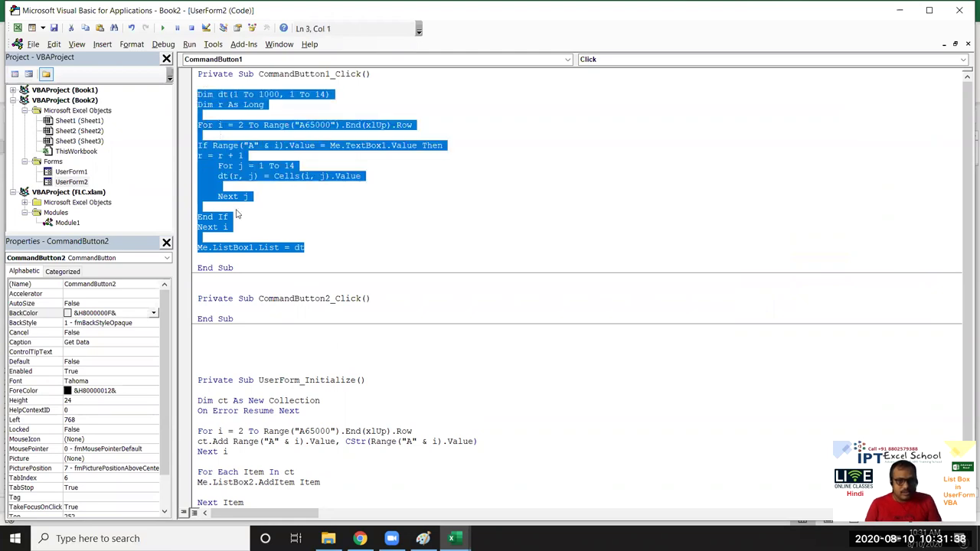
Step: Paste the copied lookup code into a blank line inside CommandButton2_Click
left_click(230, 342)
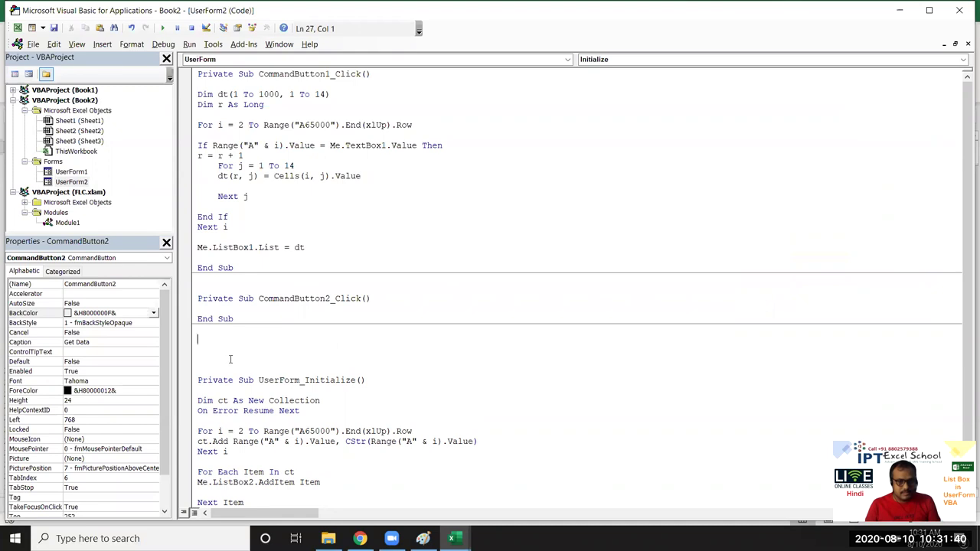
left_click(228, 307)
key("Return")
key("Return")
key("Return")
key("Up")
key("Up")
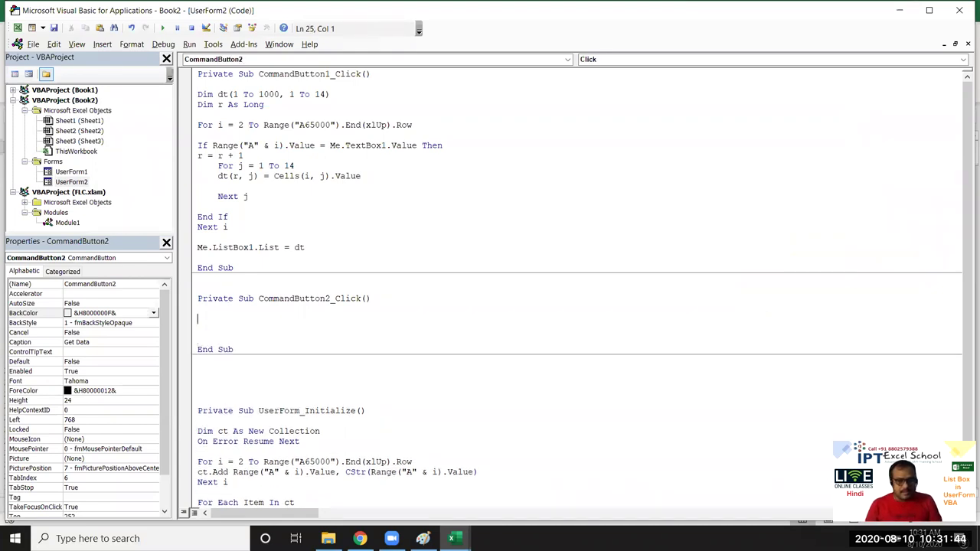
type("Dim dt(1 To 1000, 1 To 14) Dim r As Long  For i = 2 To Range(\"A65000\").End(xlUp).Row  If Range(\"A\" & i).Value = Me.TextBox1.Value Then r = r + 1     For j = 1 To 14     dt(r, j) = Cells(i, j).Value      Next j  End If Next i  Me.ListBox1.List = dt")
scroll(251, 384, "down", 2)
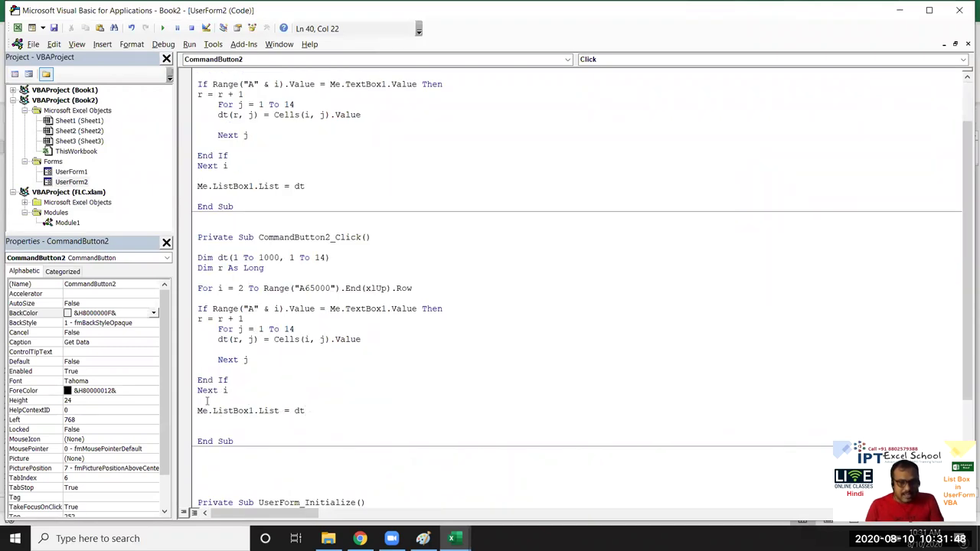
Step: Remove the stray blank lines below For i and between Next j and End If
left_click(203, 298)
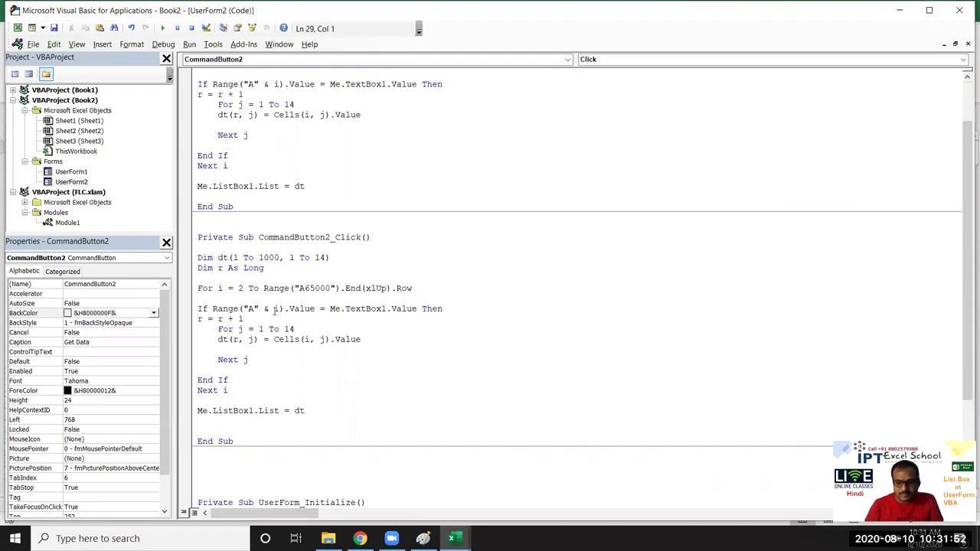
key("Delete")
key("Down")
key("Down")
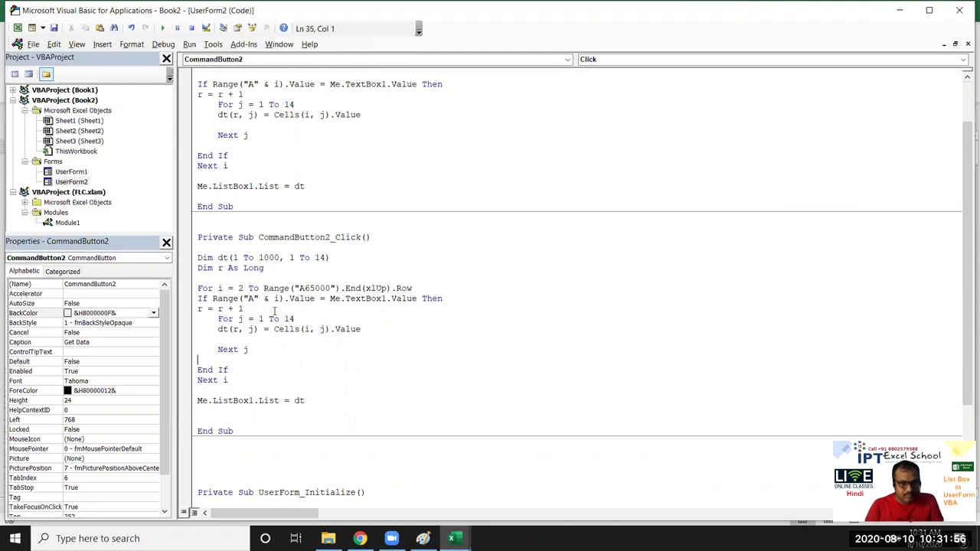
key("Delete")
key("Up")
key("Up")
key("Up")
Step: Insert the line For k = 0 To Me.ListBox2.ListIndex - 1 above the For i loop
key("Up")
key("Up")
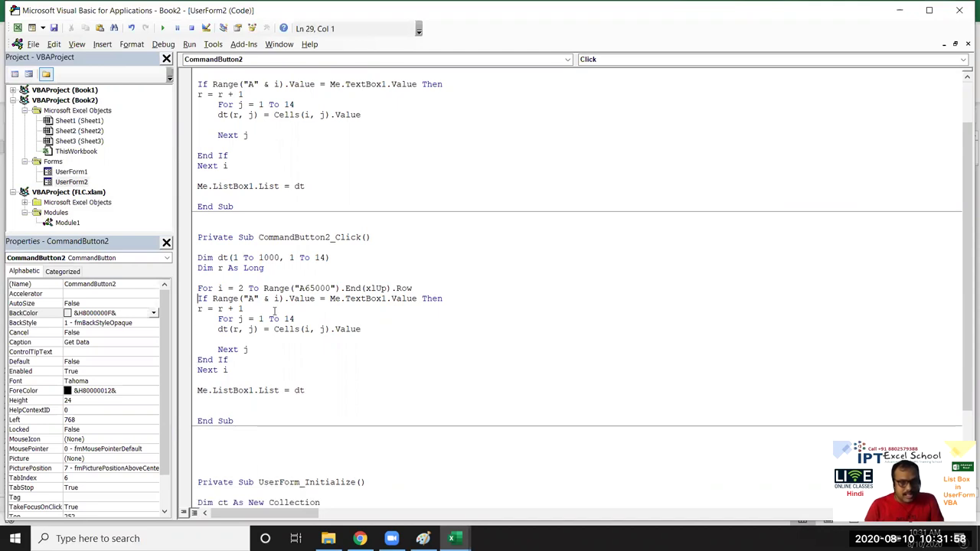
key("Return")
key("Up")
key("Up")
type("r ")
type(" =0")
type("o me.")
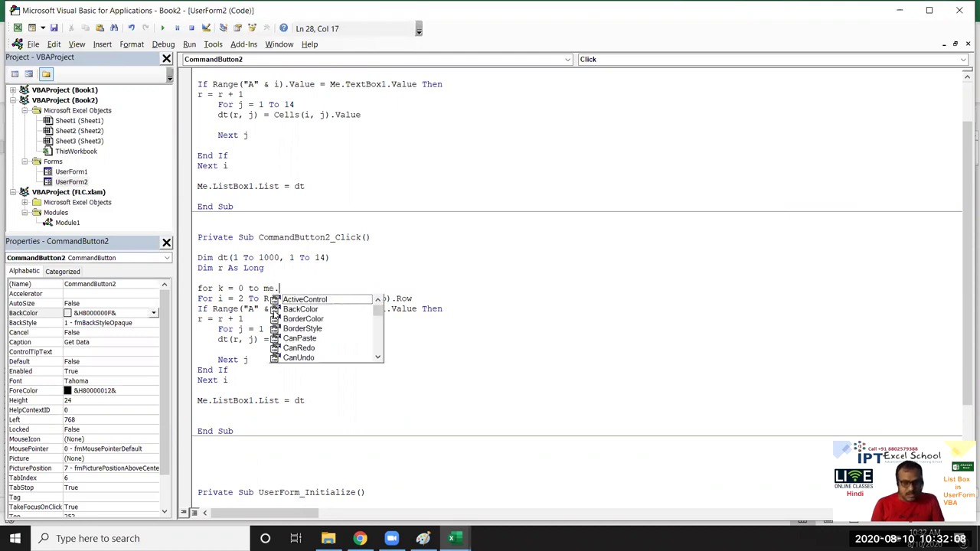
type("li")
key("Down")
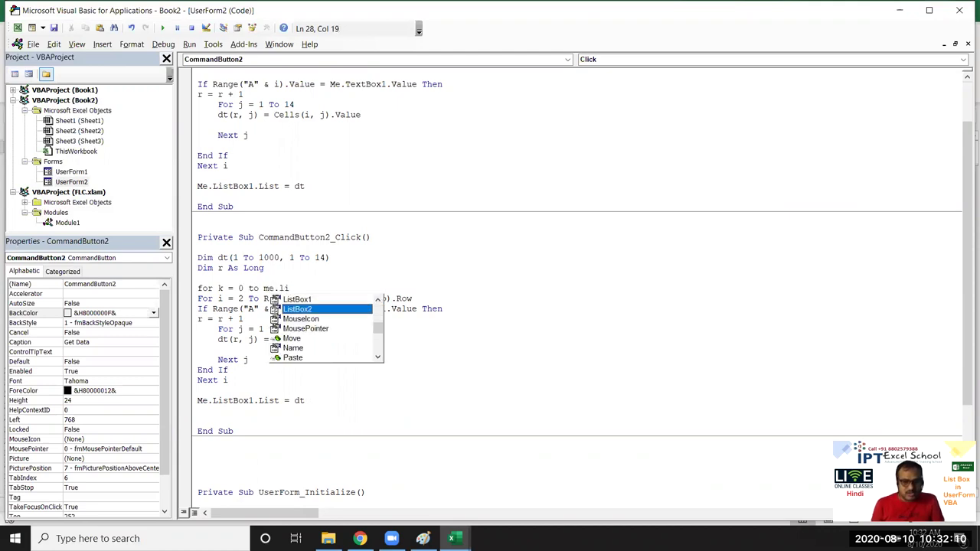
key("Tab")
type(".")
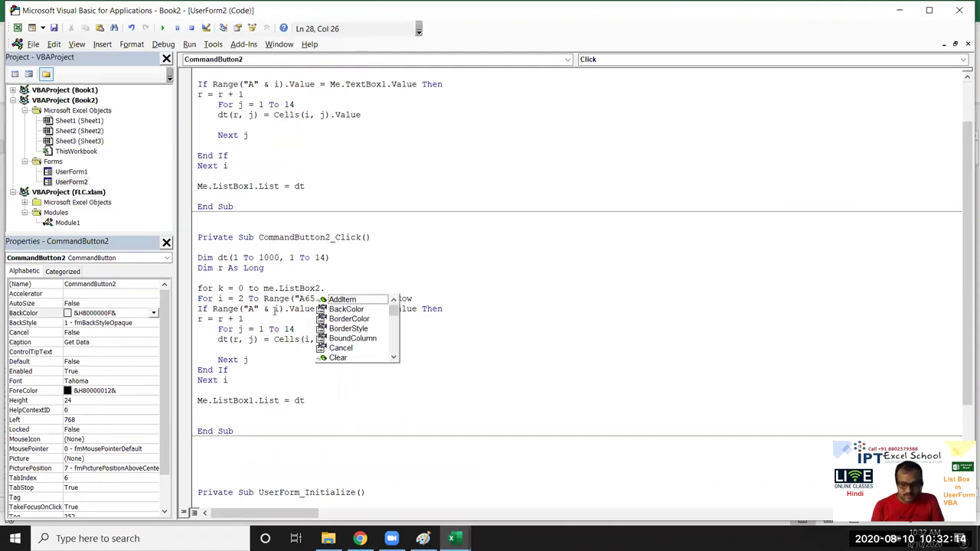
type("li")
key("Down")
key("Down")
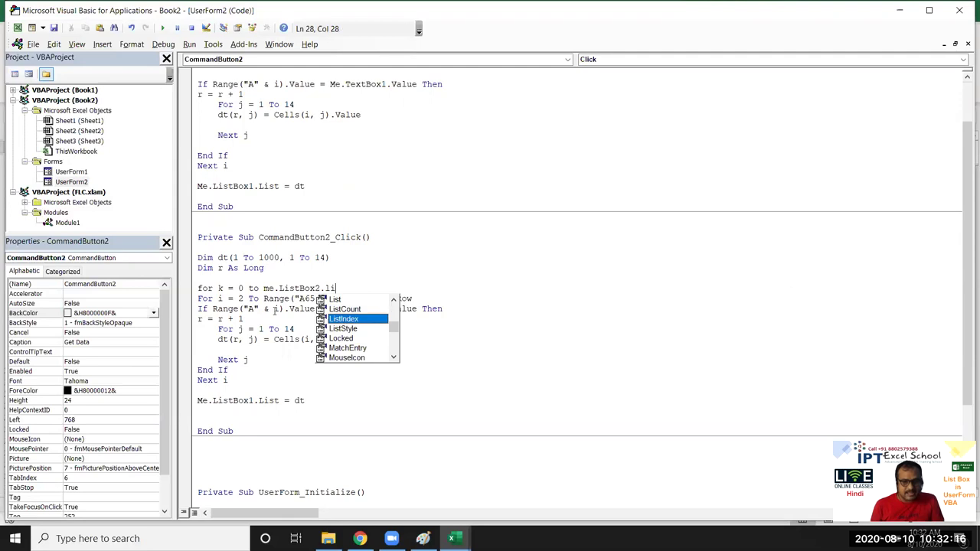
key("Tab")
type("4")
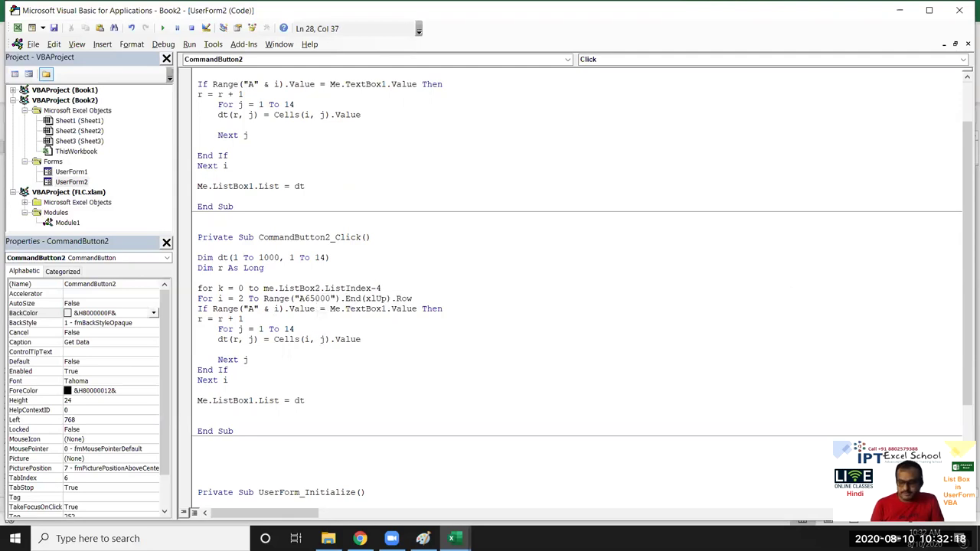
type("1")
key("Down")
key("Down")
key("Down")
key("Down")
key("Down")
key("Down")
key("Down")
key("Down")
key("Down")
key("Down")
Step: Add Next k after the inner loop and space out the For k and For i lines
key("Return")
type("next k")
left_click(198, 390)
key("Up")
key("Up")
key("Up")
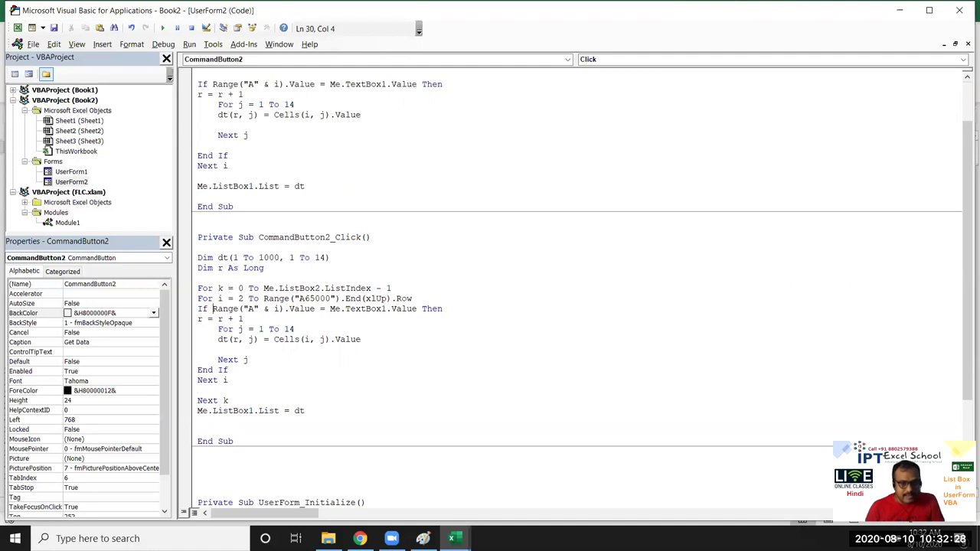
key("Home")
key("Return")
key("Up")
key("Return")
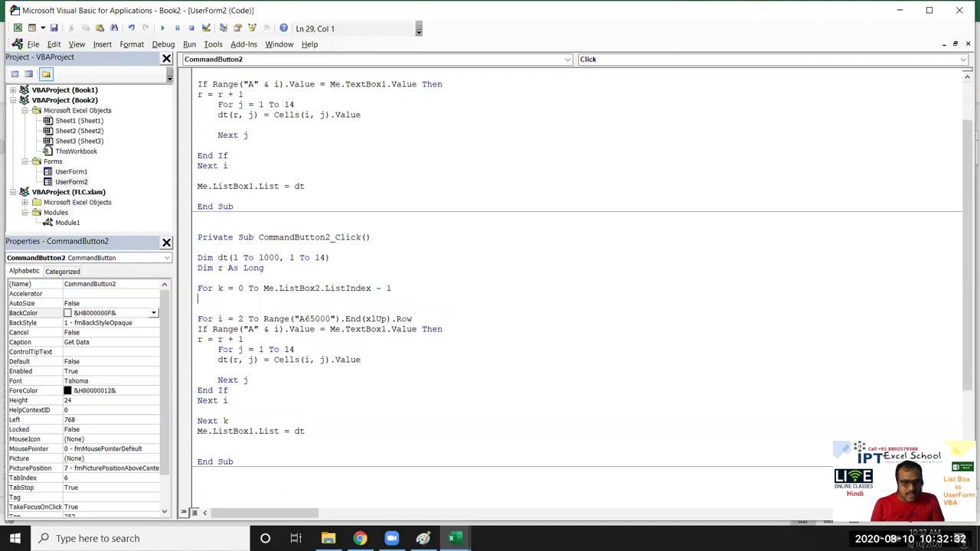
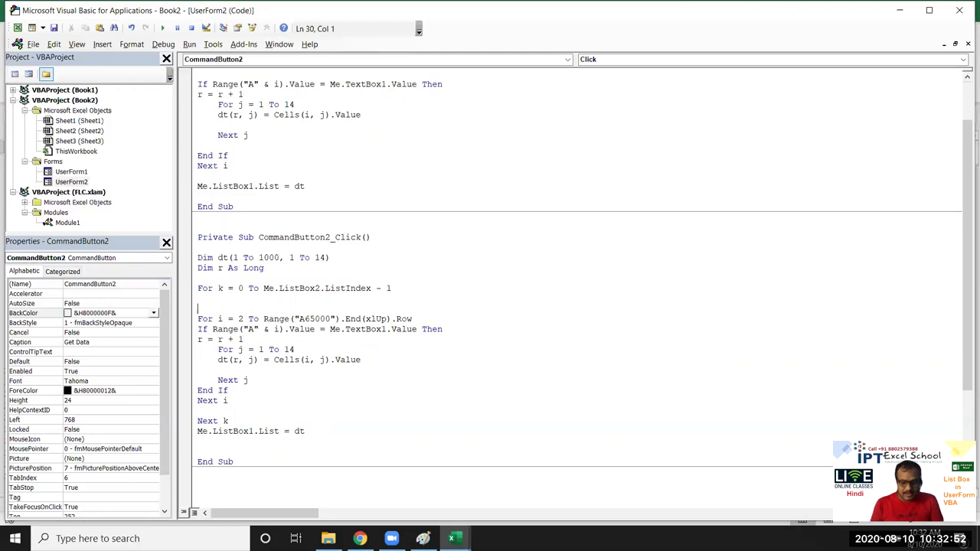
Step: Insert the line 'If Me.ListBox2.Selected(k) Then' above the For i loop
type("if m")
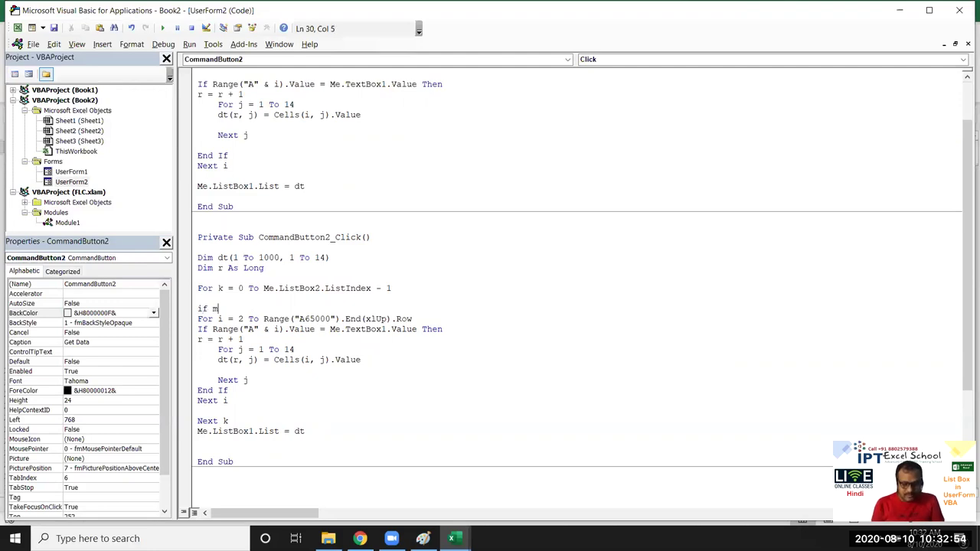
type("e.li")
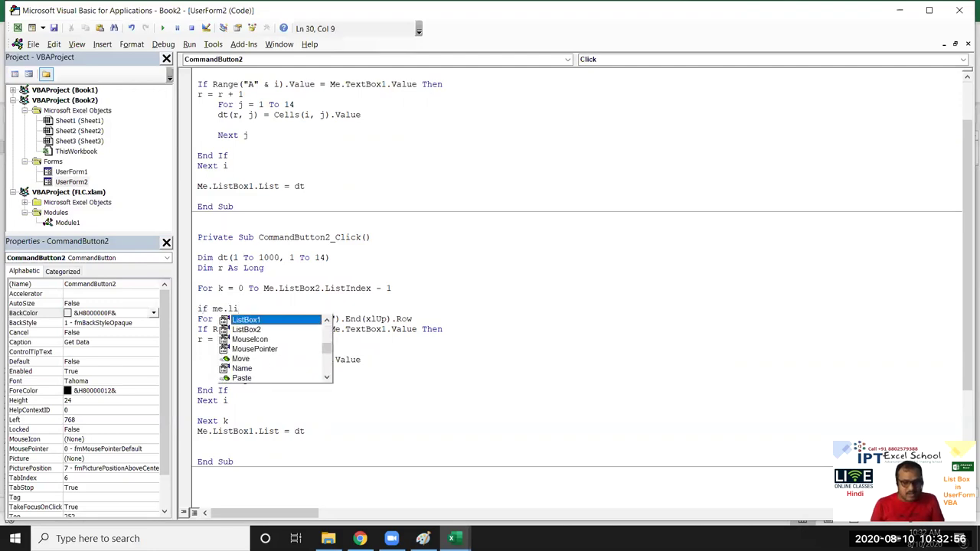
key("Down")
key("Tab")
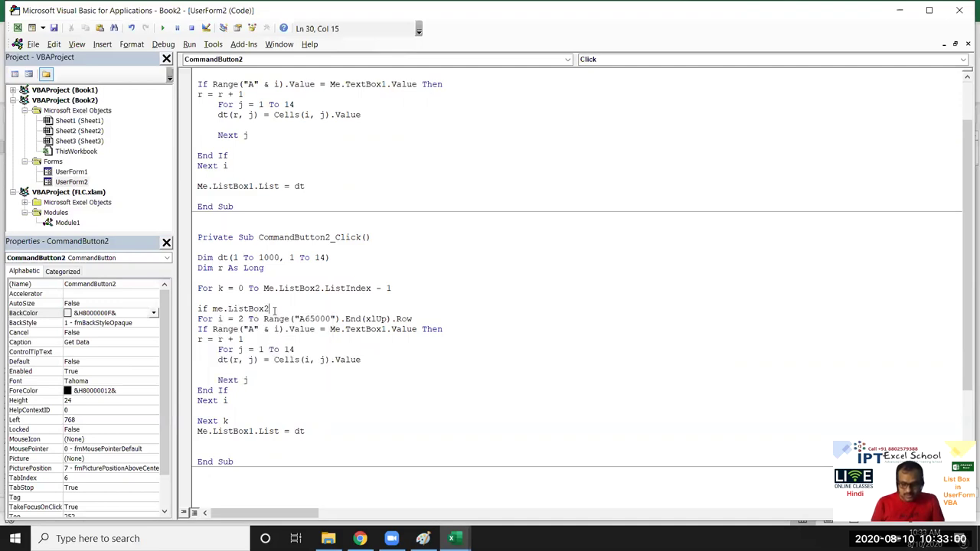
type(".e")
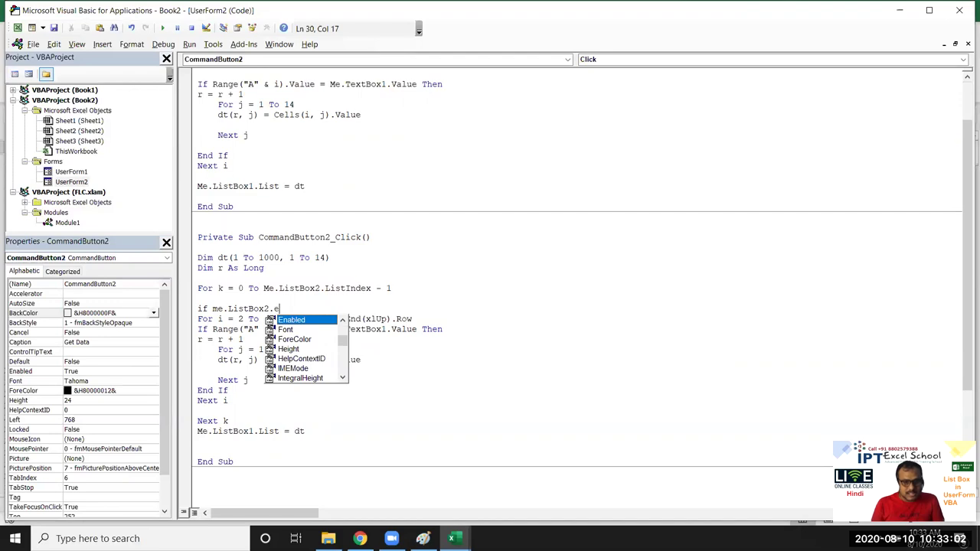
key("BackSpace")
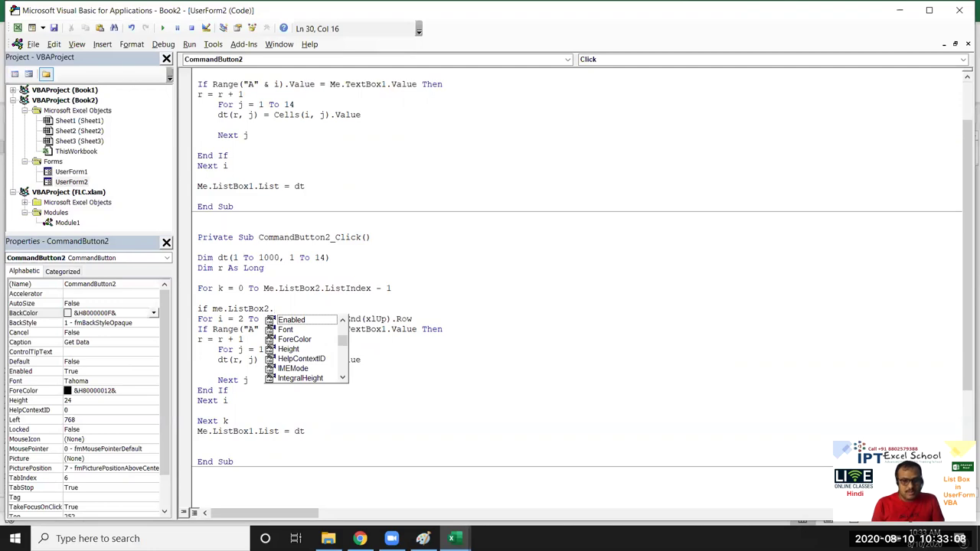
type("se")
key("Tab")
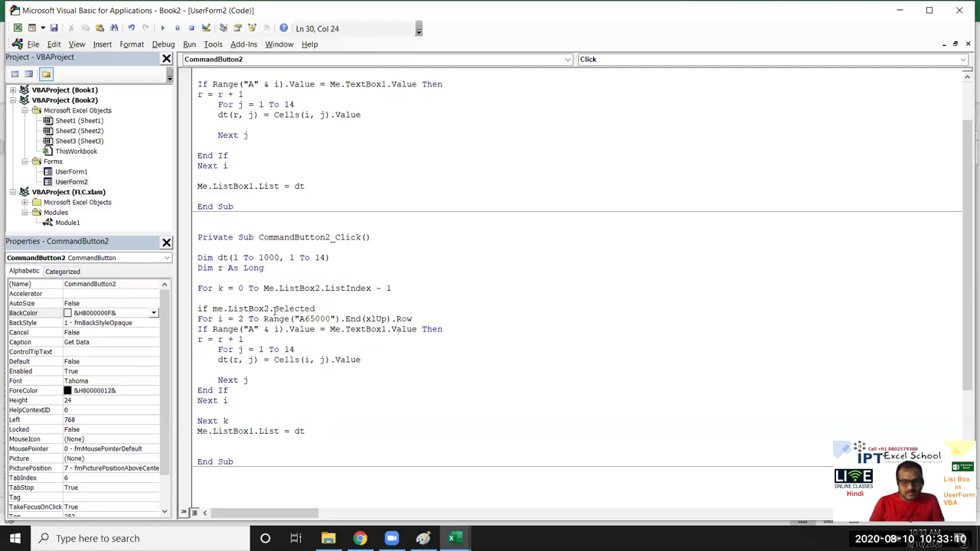
type("(k) ")
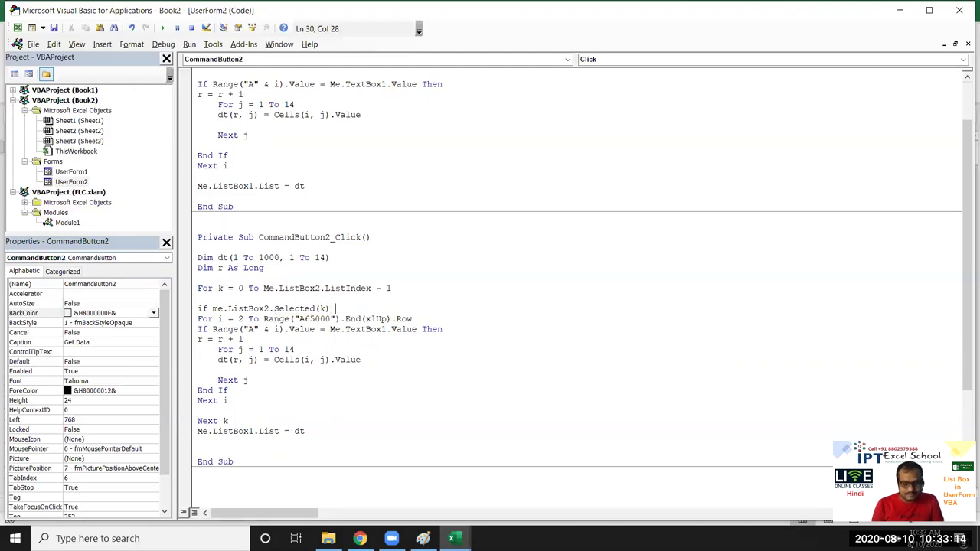
type("then")
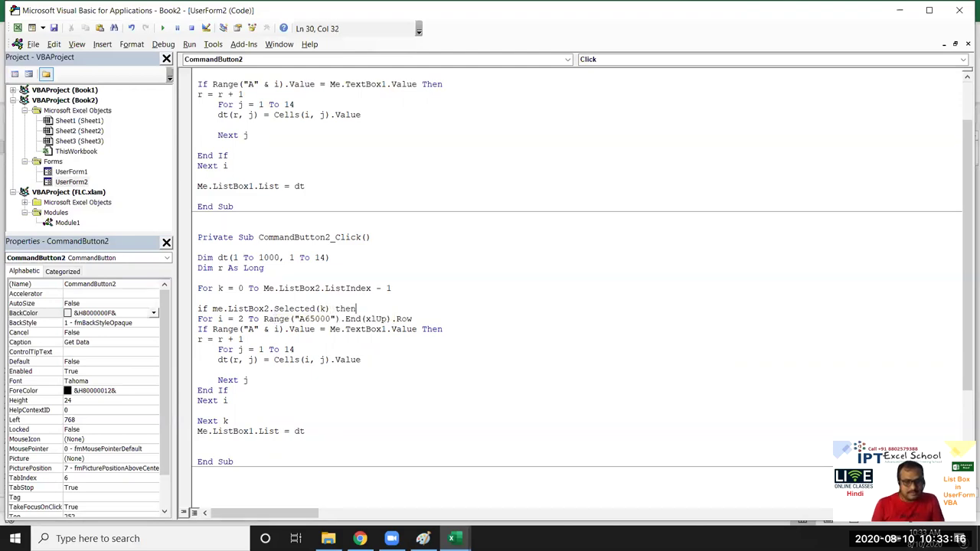
key("Down")
key("Down")
key("Down")
key("Down")
key("Down")
key("Down")
key("Down")
key("Down")
key("Down")
key("Down")
key("Down")
key("Down")
Step: Close the Selected(k) block with 'End If' on a new line after Next k
key("End")
key("Home")
key("Return")
key("Up")
type("end if")
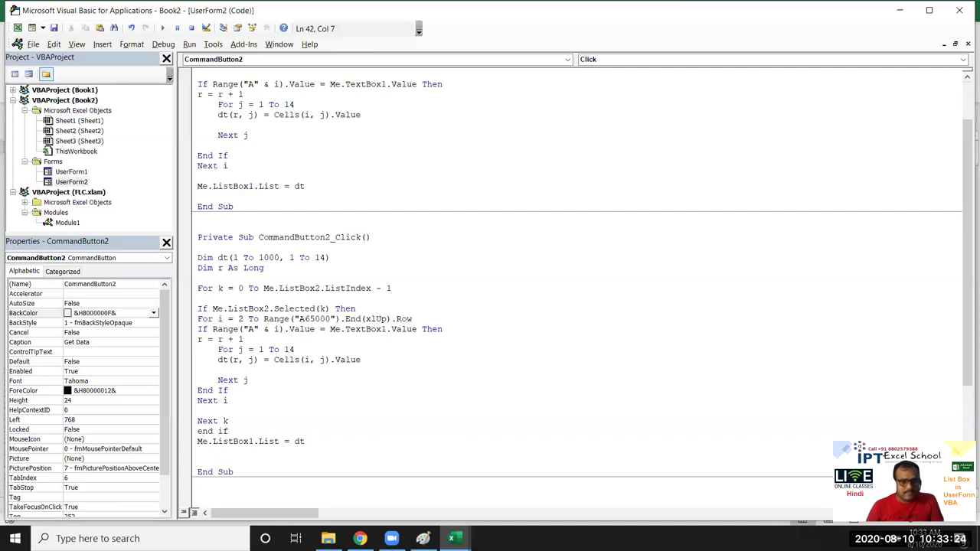
key("Down")
key("Return")
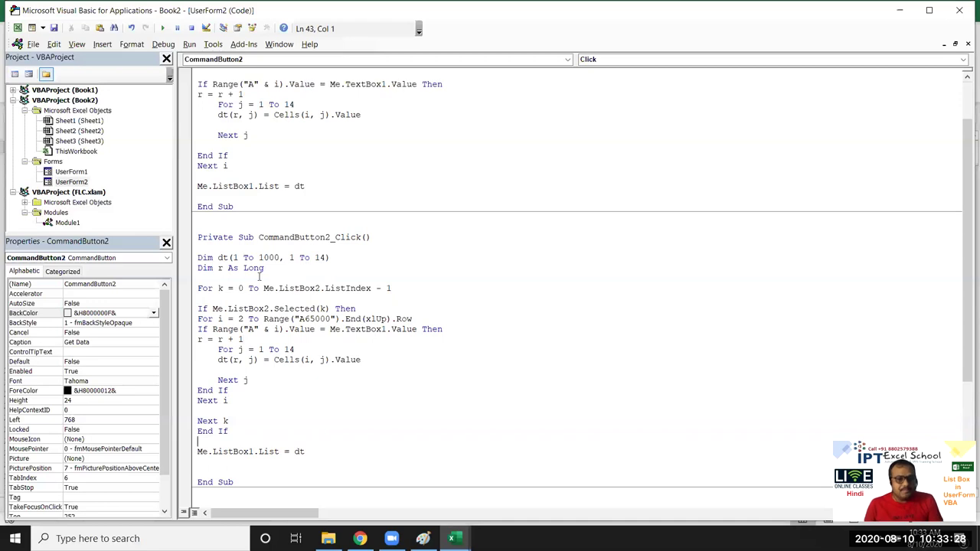
left_click_drag(239, 288, 375, 294)
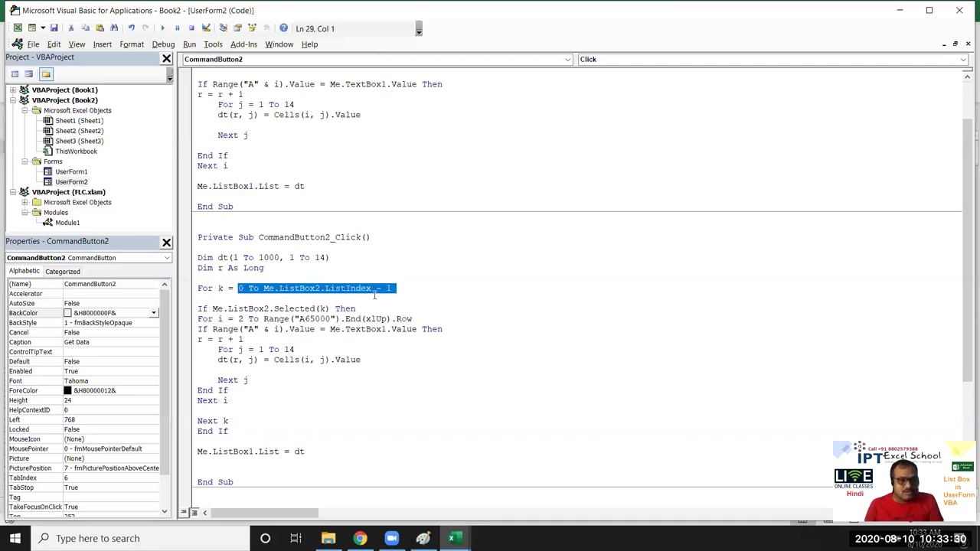
scroll(291, 264, "up", 2)
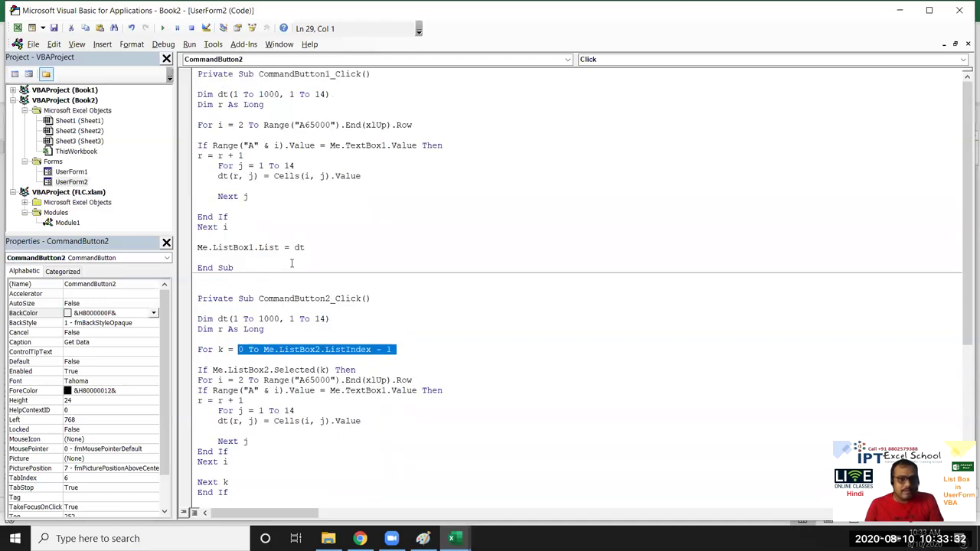
mouse_move(229, 227)
left_mouse_down()
mouse_move(191, 145)
mouse_move(190, 101)
left_mouse_up()
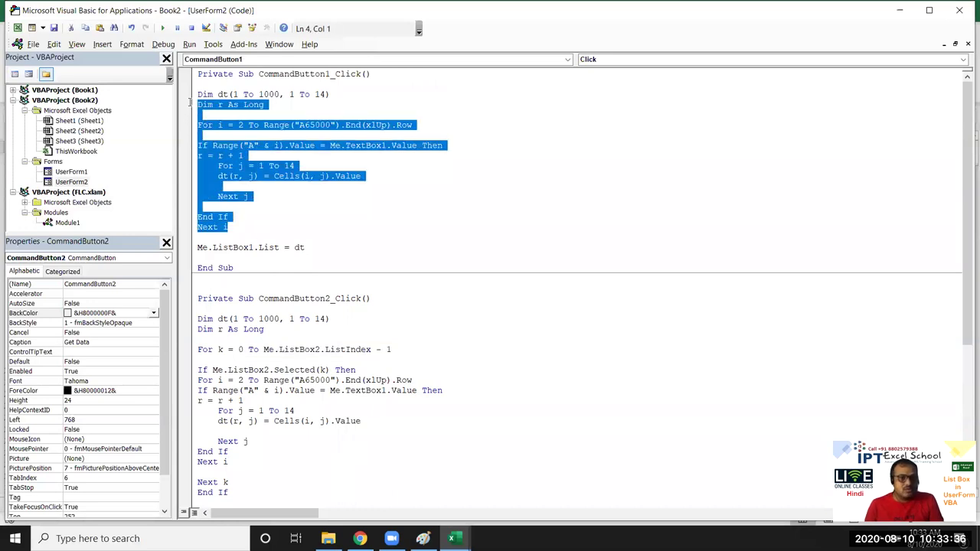
scroll(304, 330, "down", 3)
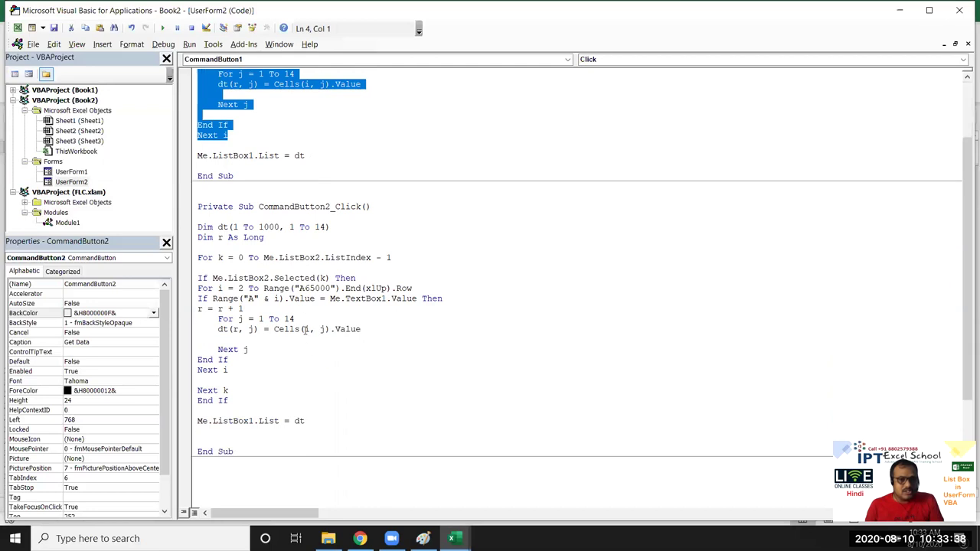
double_click(298, 258)
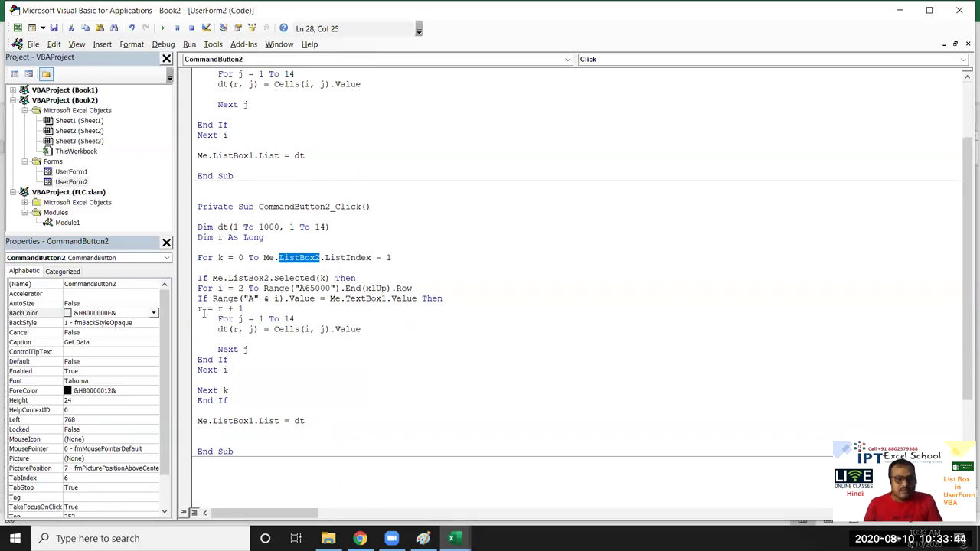
left_click_drag(193, 289, 216, 395)
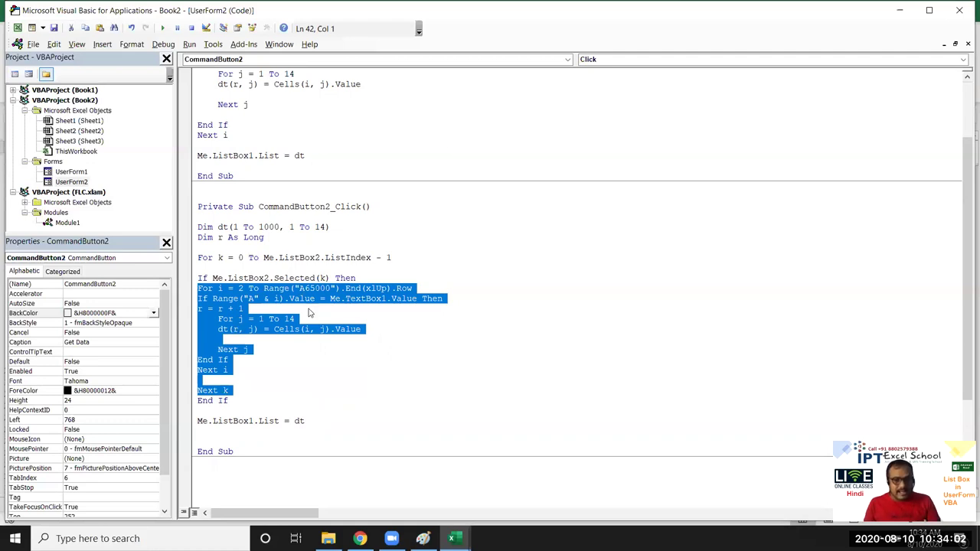
left_click(417, 298)
mouse_move(416, 299)
left_mouse_down()
mouse_move(361, 289)
mouse_move(330, 297)
left_mouse_up()
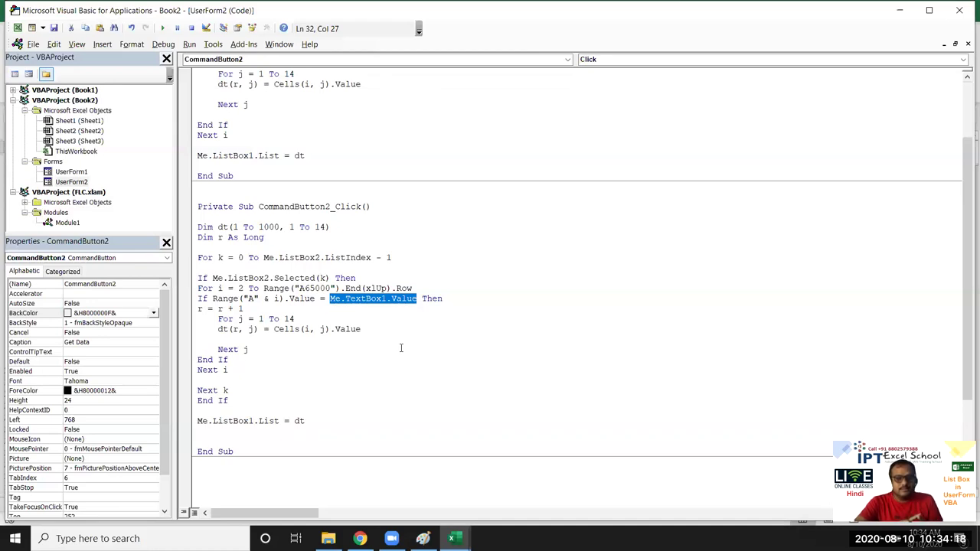
Step: Compare Range("A" & i).Value against Me.ListBox2.List(k) instead of Me.TextBox1.Value
key("Delete")
type("me")
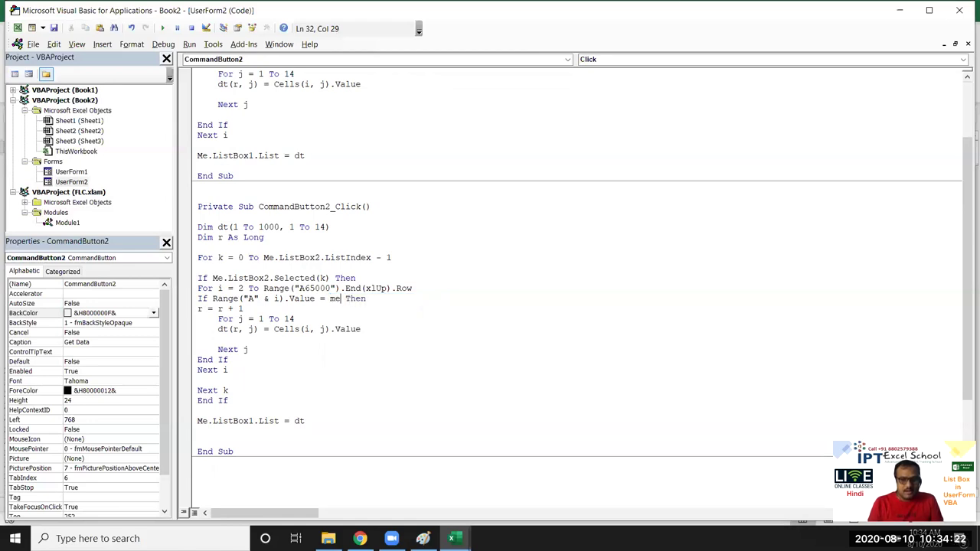
type(".")
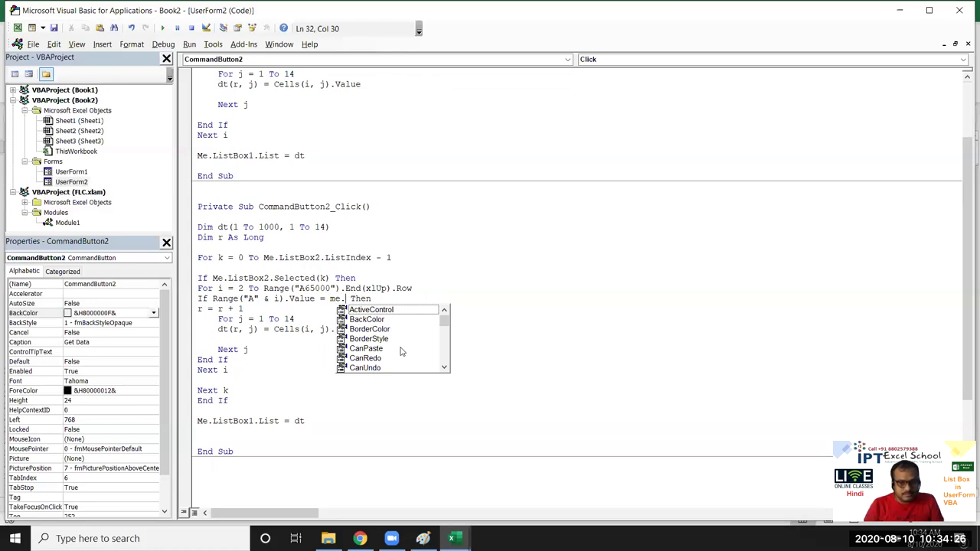
type("li")
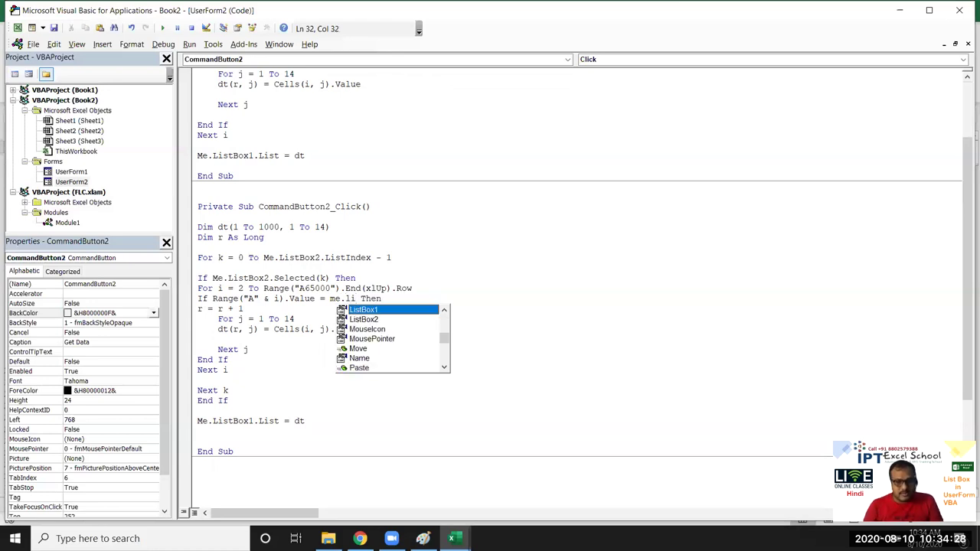
key("Down")
key("Tab")
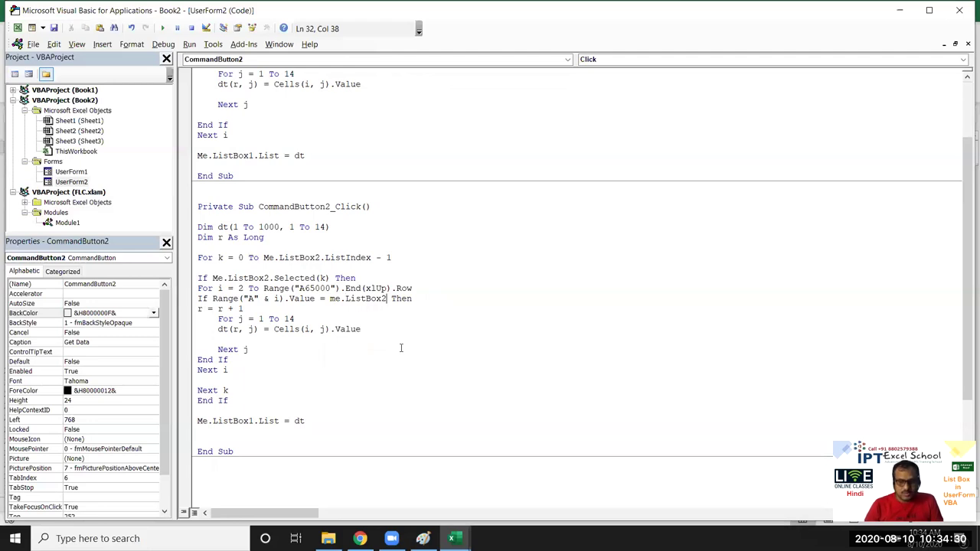
type(".")
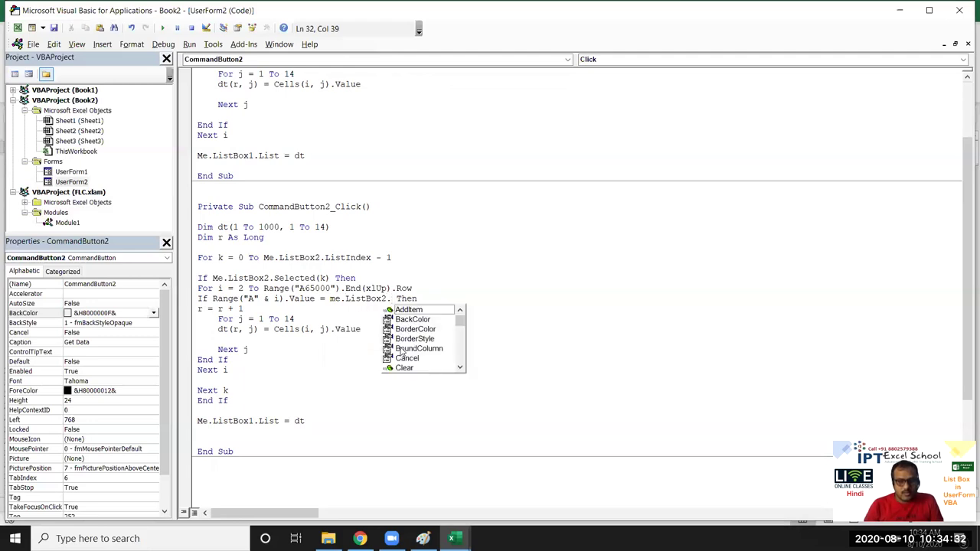
type("v")
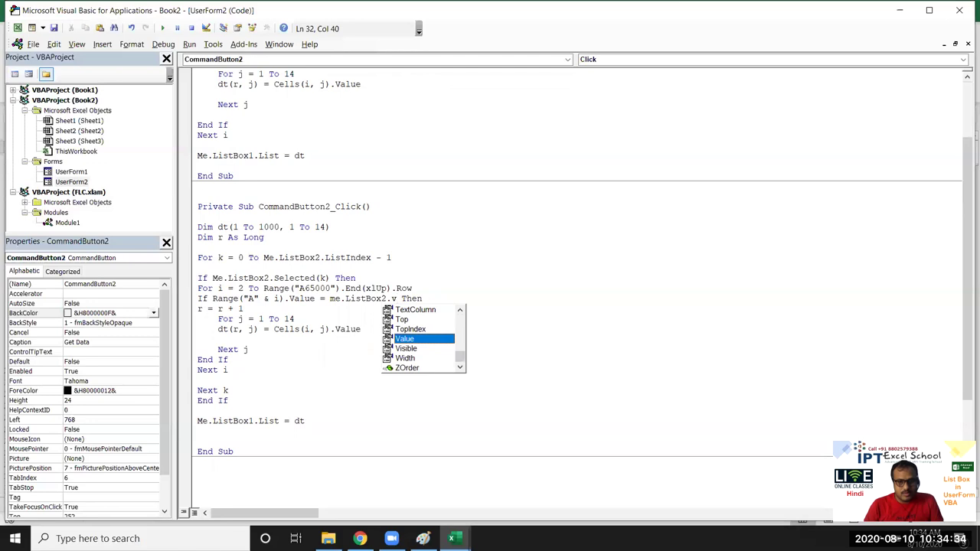
key("Tab")
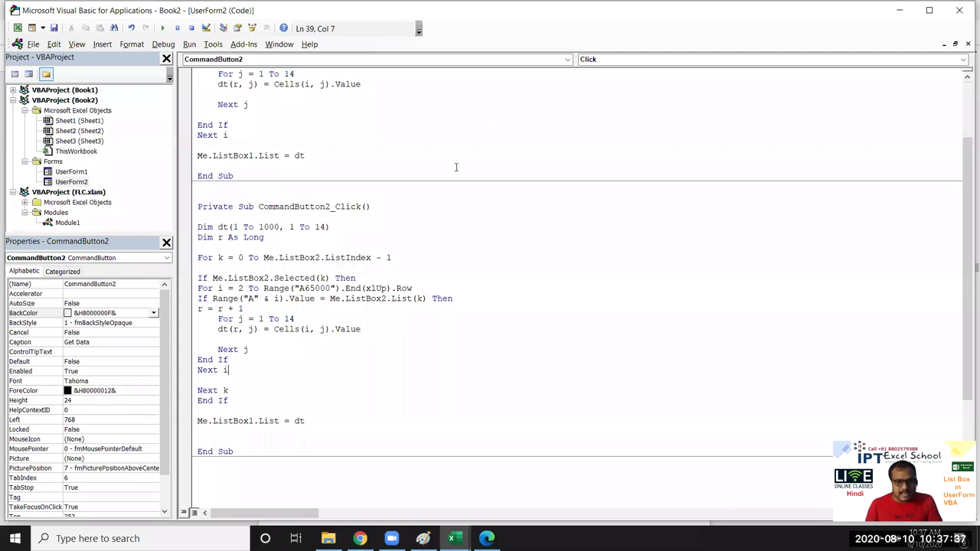
left_click(365, 306)
left_click(417, 298)
left_click(423, 299)
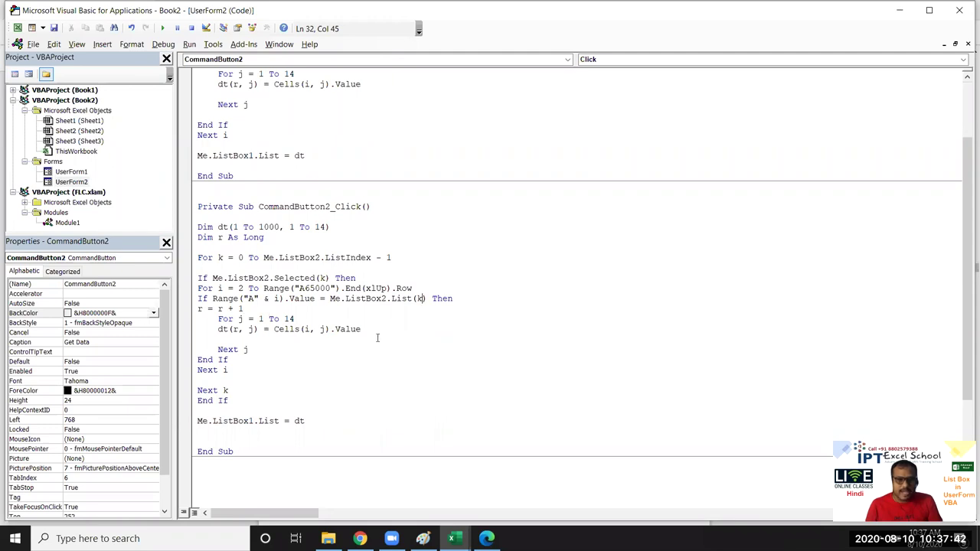
scroll(370, 356, "down", 2)
scroll(370, 356, "up", 3)
left_click(320, 338)
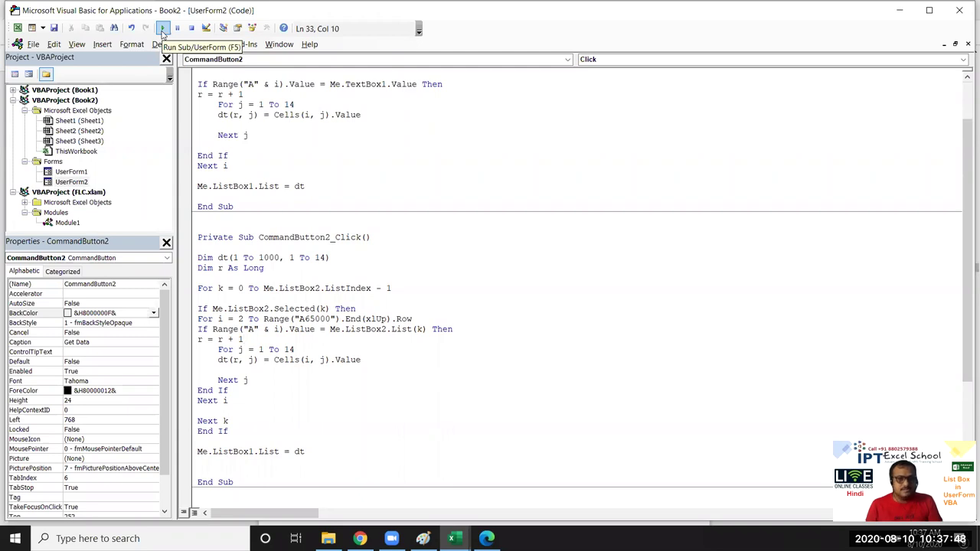
Step: Run UserForm2 and request Get Data for Neeraj, hitting a 'Next without For' compile error
left_click(162, 31)
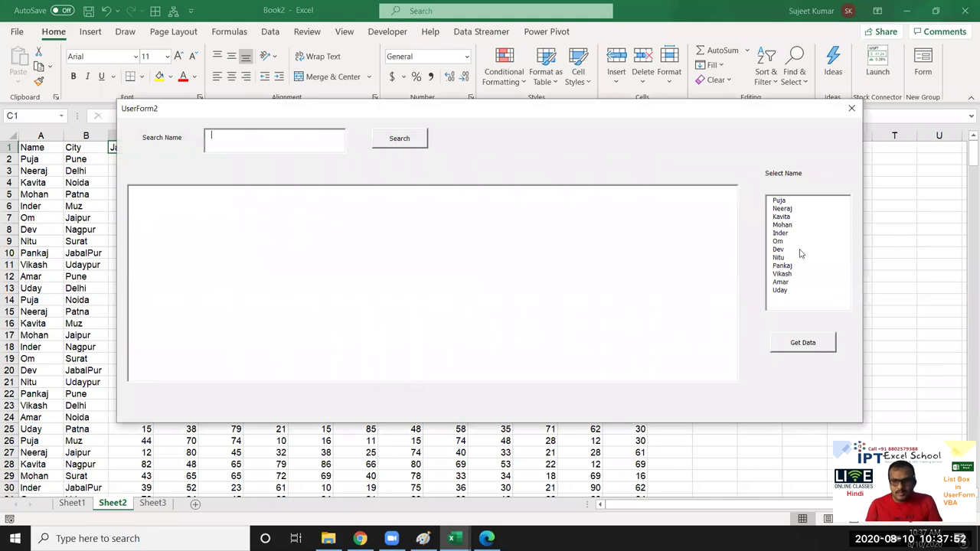
left_click(783, 209)
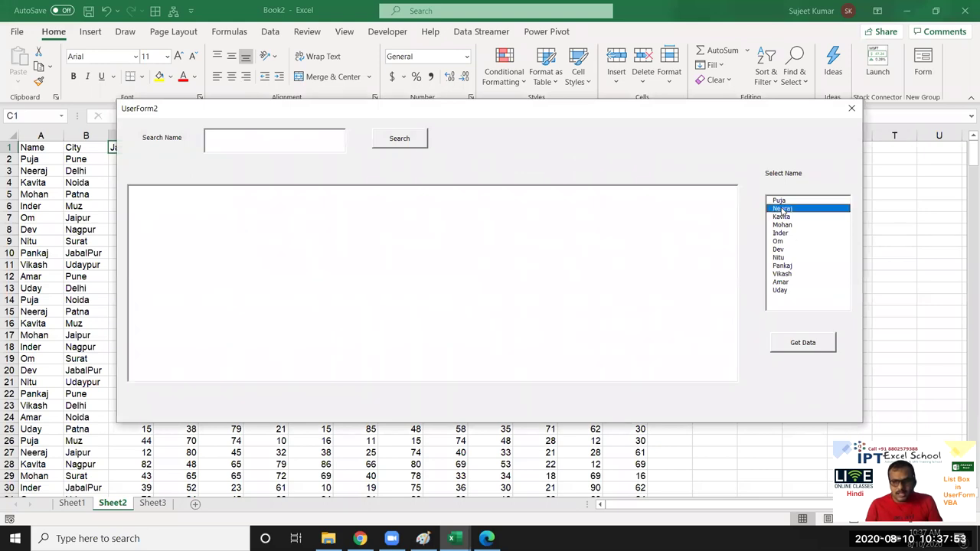
left_click(803, 342)
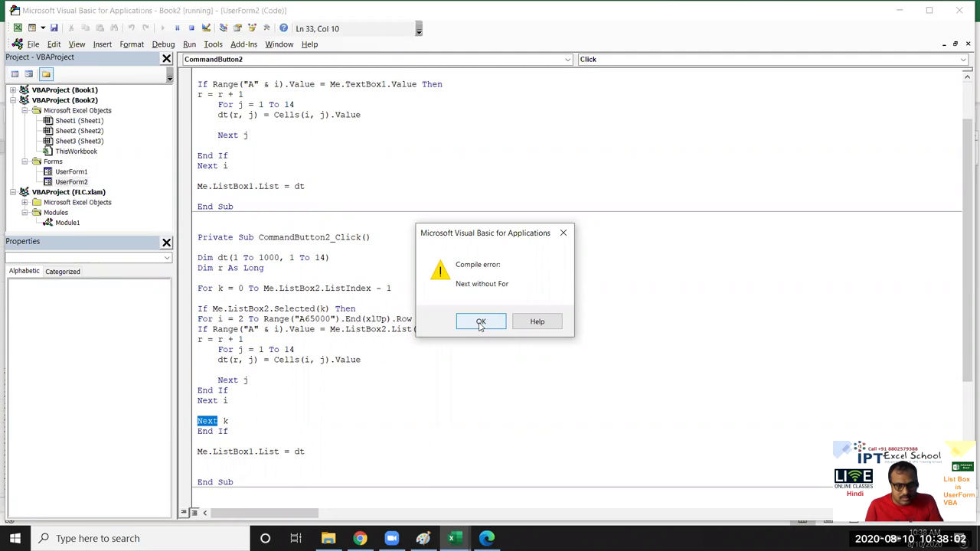
Step: Dismiss the error and move the End If from below Next k to above it
left_click(481, 322)
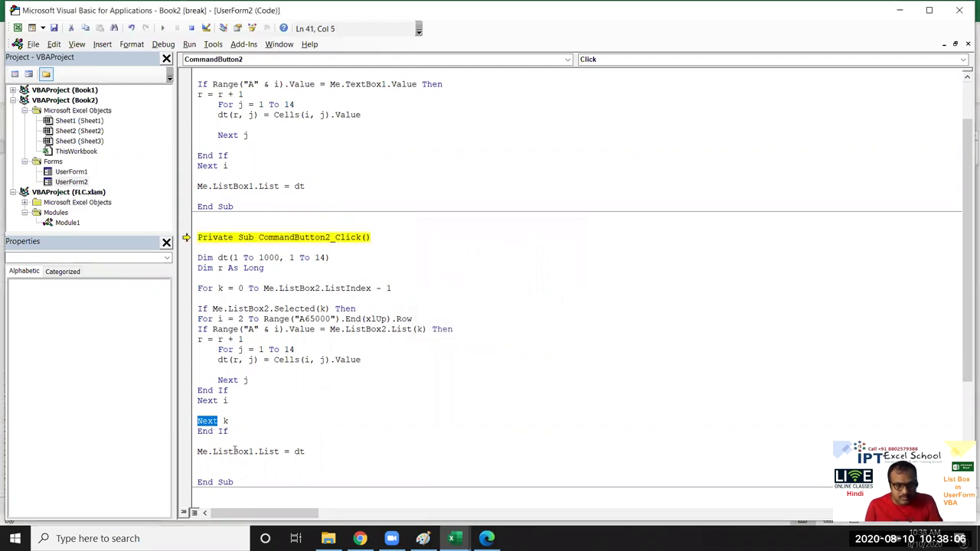
left_click_drag(229, 431, 198, 431)
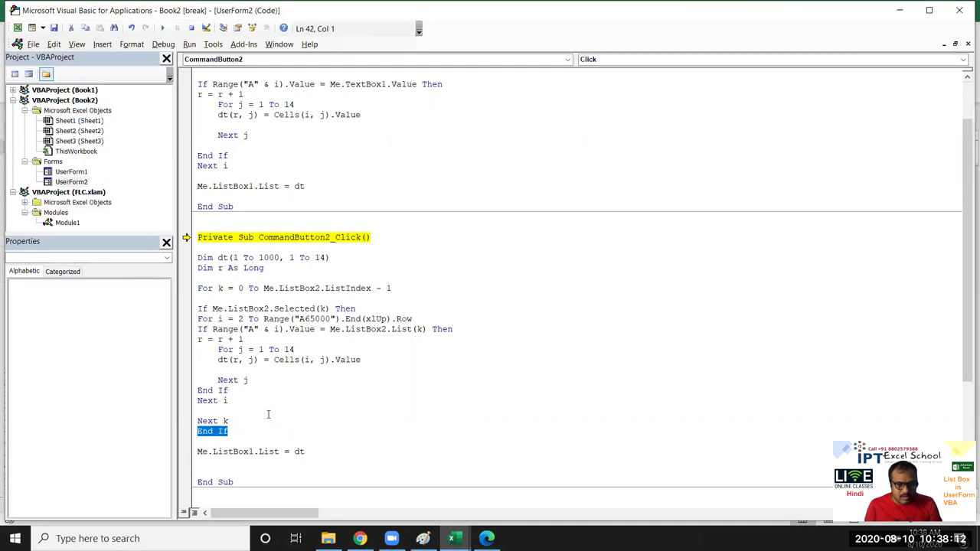
key("ctrl+x")
left_click(237, 409)
key("ctrl+v")
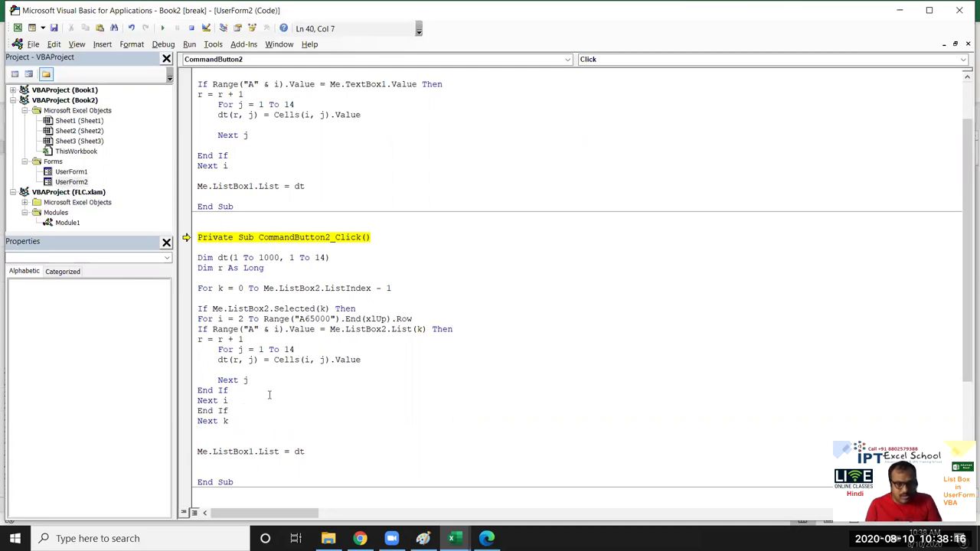
key("Return")
key("Return")
type("End If")
key("Up")
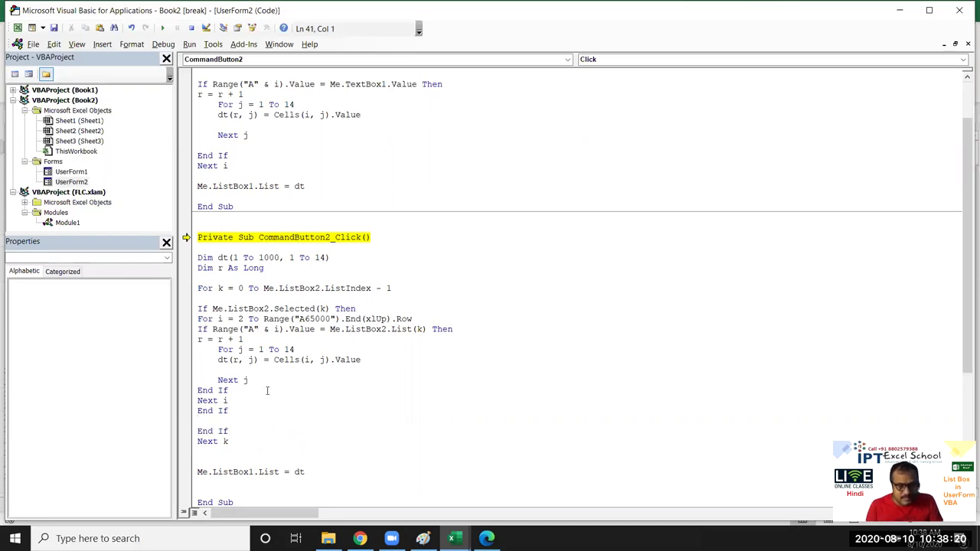
Step: Delete the duplicate End If, check the loop nesting, and rerun UserForm2
left_click(230, 392)
key("Down")
key("Down")
key("Down")
key("Down")
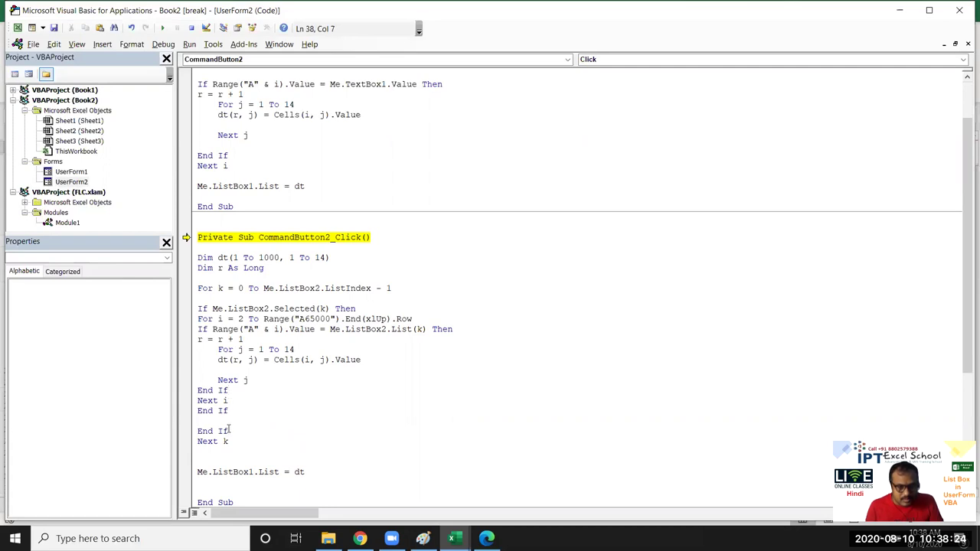
left_click_drag(228, 431, 180, 436)
key("Delete")
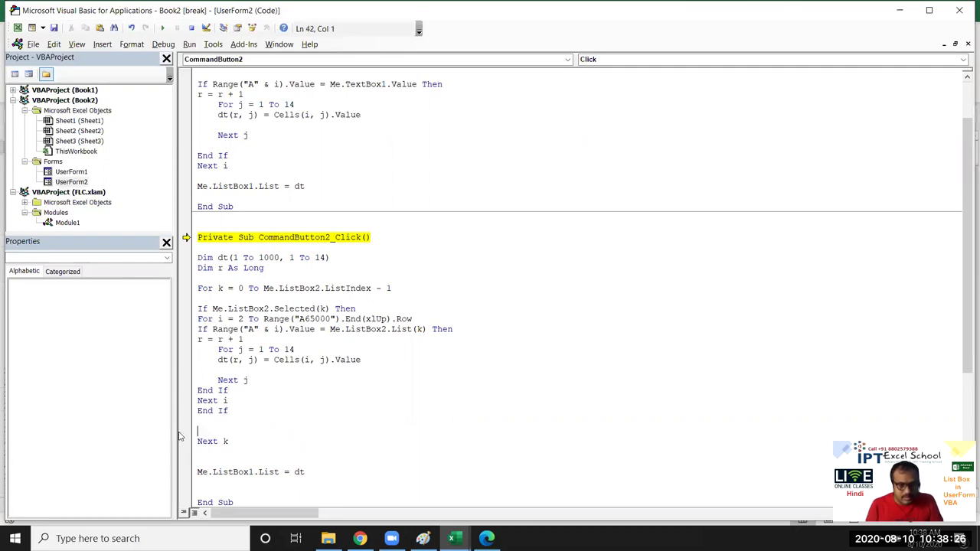
left_click_drag(184, 395, 185, 321)
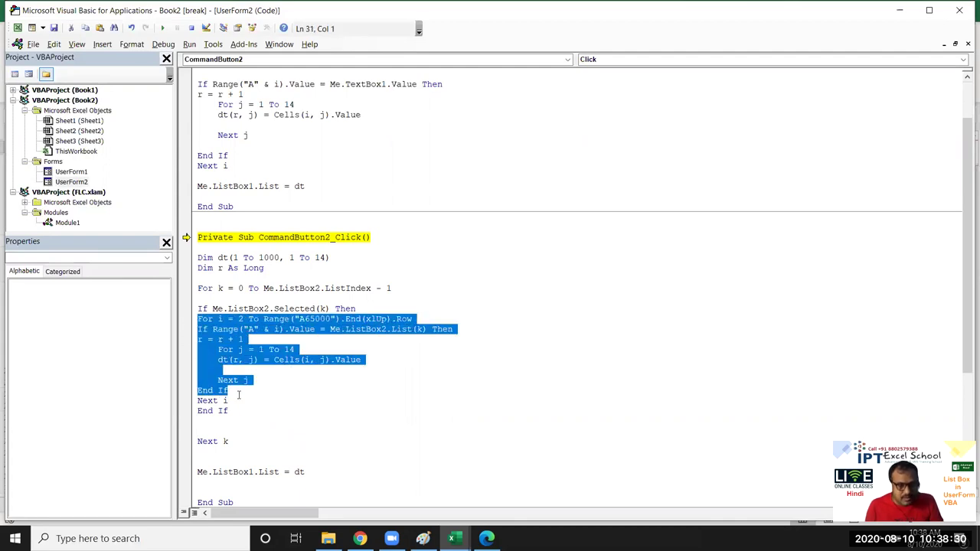
left_click_drag(228, 411, 194, 304)
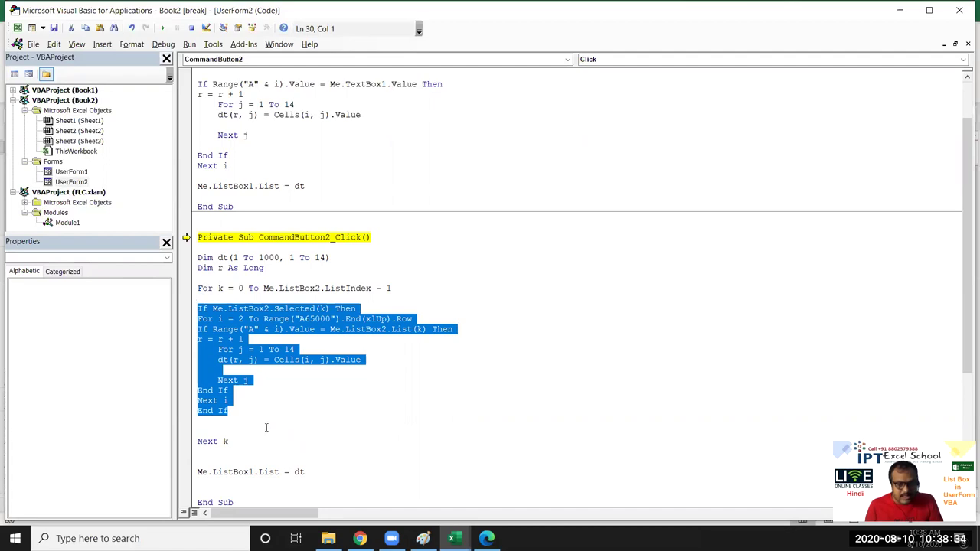
left_click(268, 428)
left_click(162, 28)
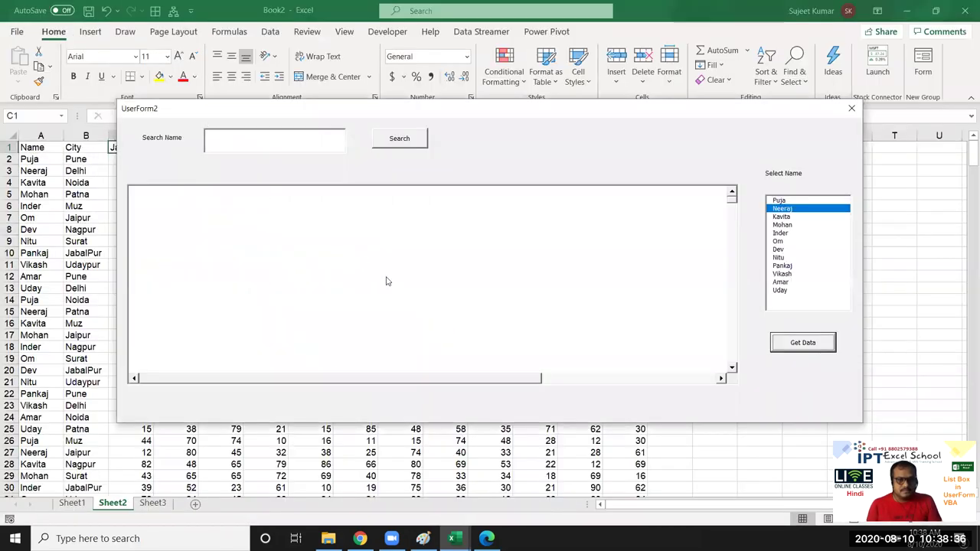
Step: Request Get Data for Mohan, Om and Puja, finding the results list empty, then close the form
left_click(781, 225)
left_click(802, 347)
left_click(801, 347)
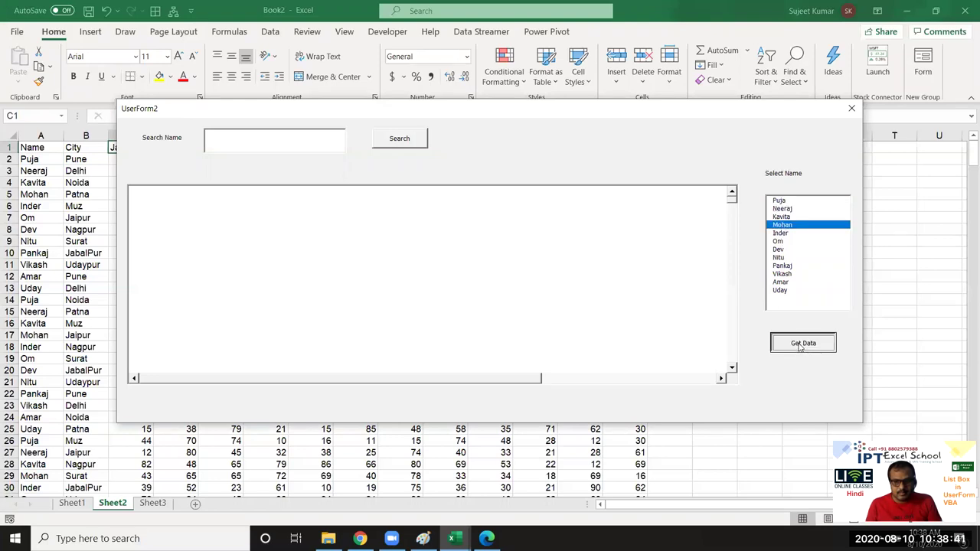
left_click(782, 258)
left_click(782, 243)
left_click(802, 346)
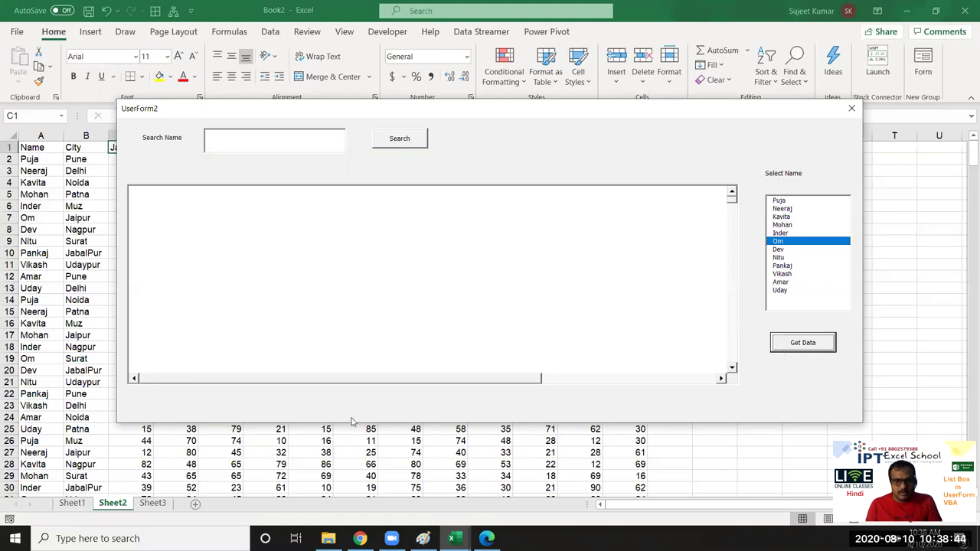
left_click(523, 381)
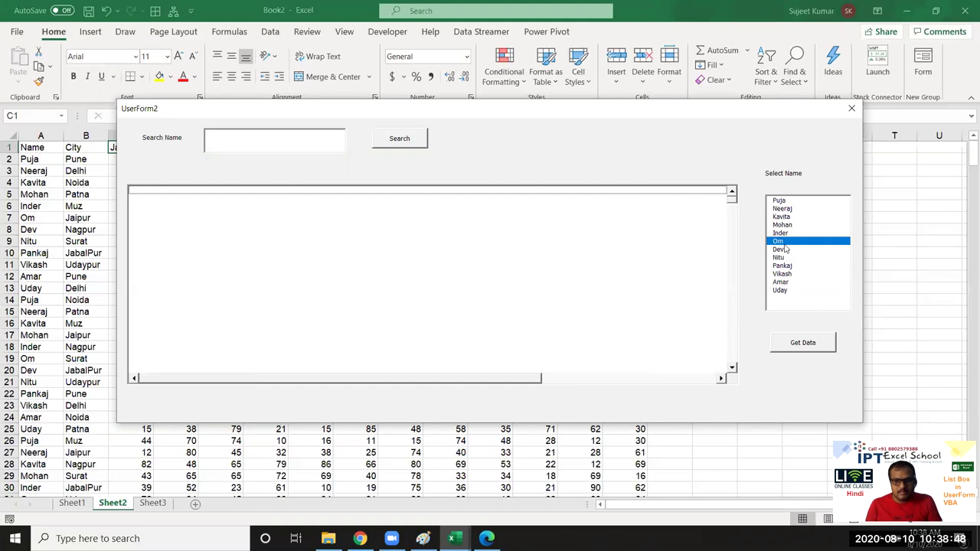
left_click(780, 201)
left_click(806, 343)
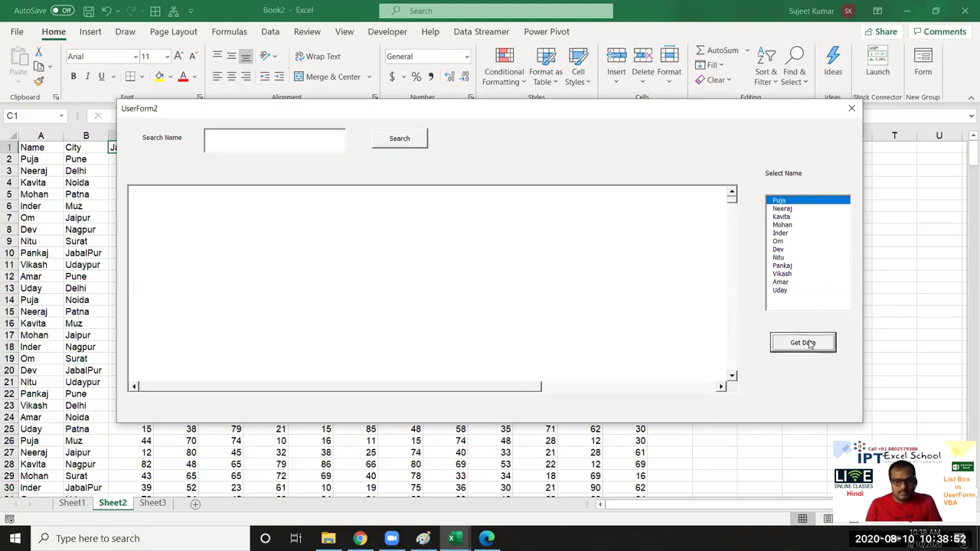
left_click(851, 110)
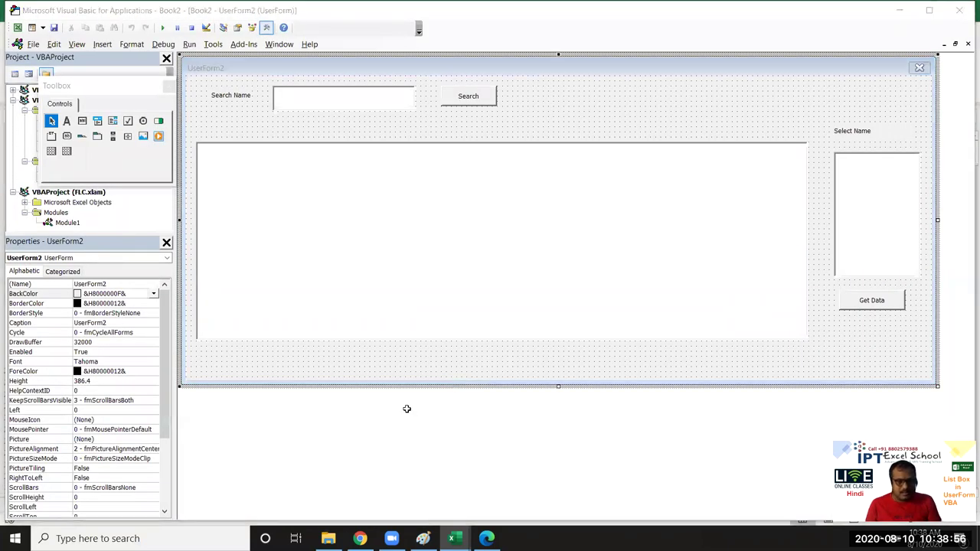
Step: Return to the VBA editor and show the Get Data button's CommandButton2_Click code
key("alt+F11")
key("alt+F11")
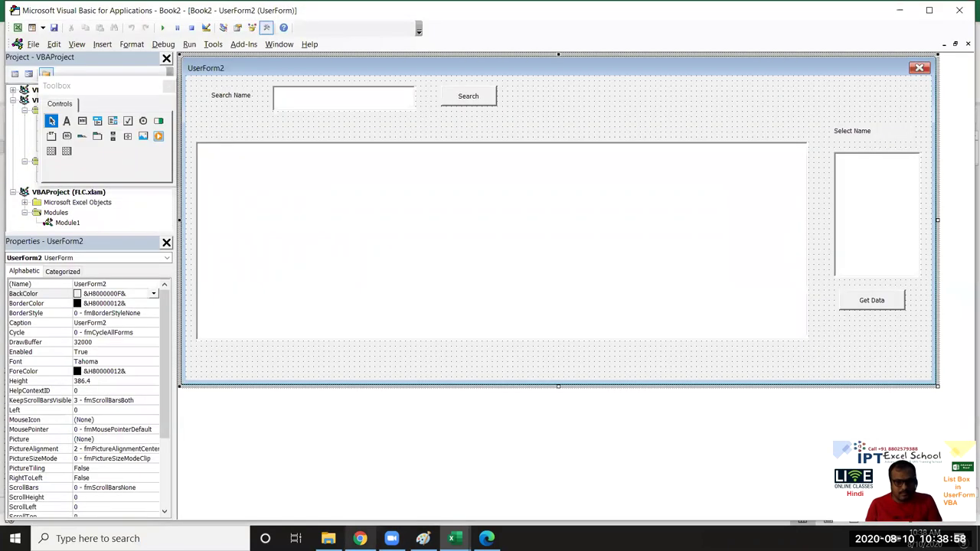
left_click(452, 538)
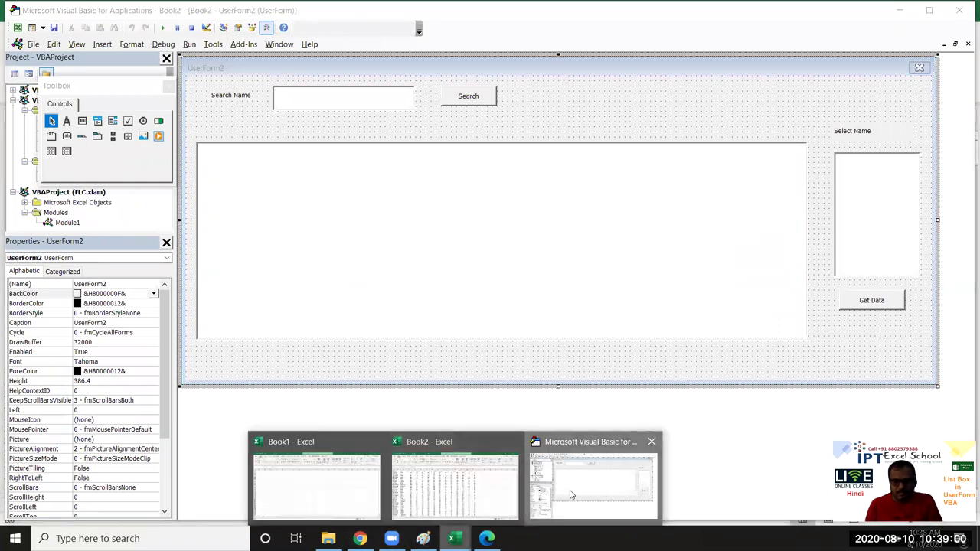
left_click(568, 494)
double_click(899, 299)
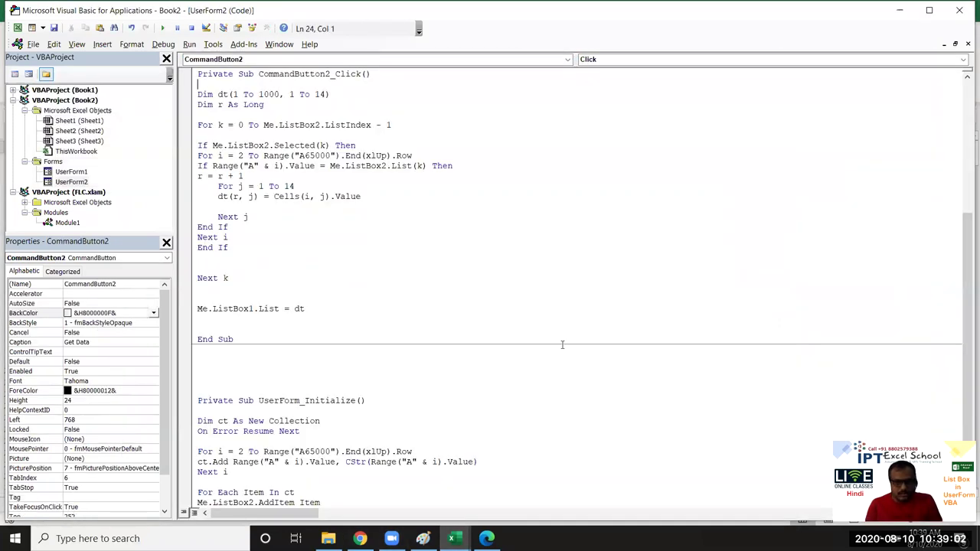
scroll(448, 371, "down", 1)
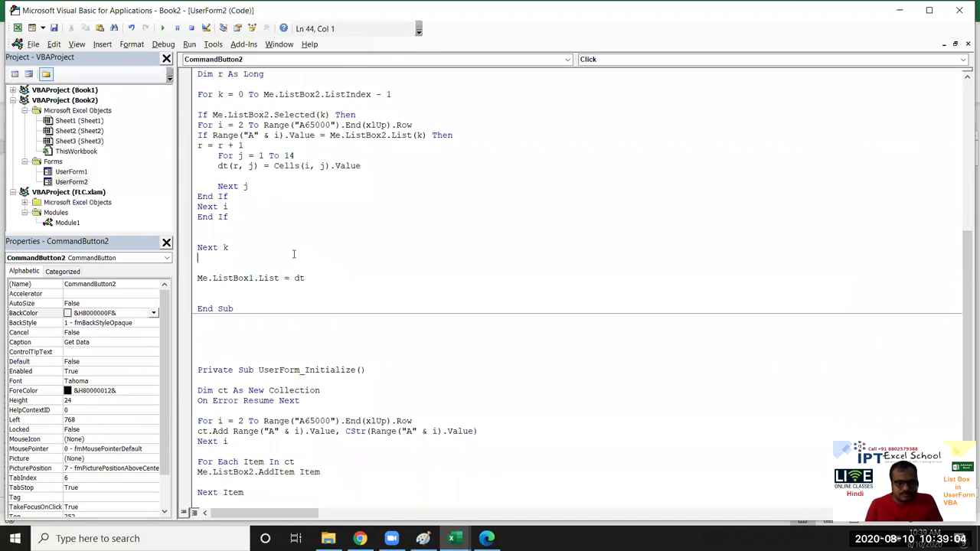
scroll(320, 286, "up", 1)
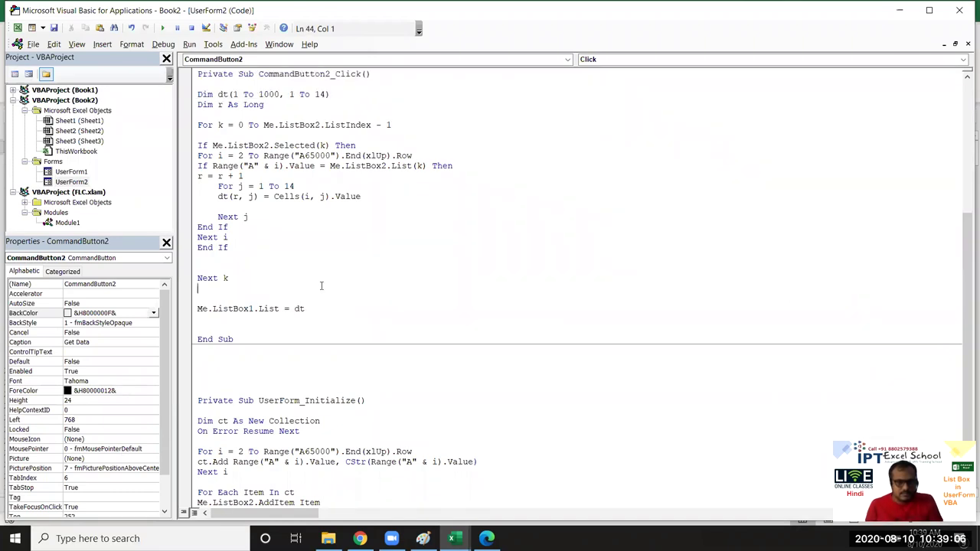
Step: Inspect the dt array in the ListBox1 assignment and the If Selected line
double_click(300, 308)
left_click(255, 310)
double_click(299, 309)
scroll(338, 335, "up", 2)
scroll(339, 335, "up", 1)
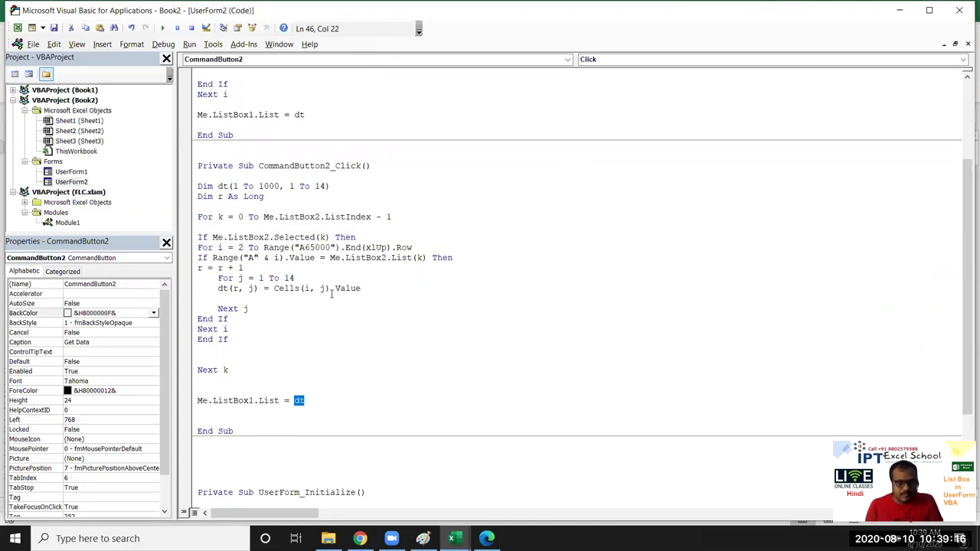
scroll(331, 294, "down", 1)
left_click(358, 206)
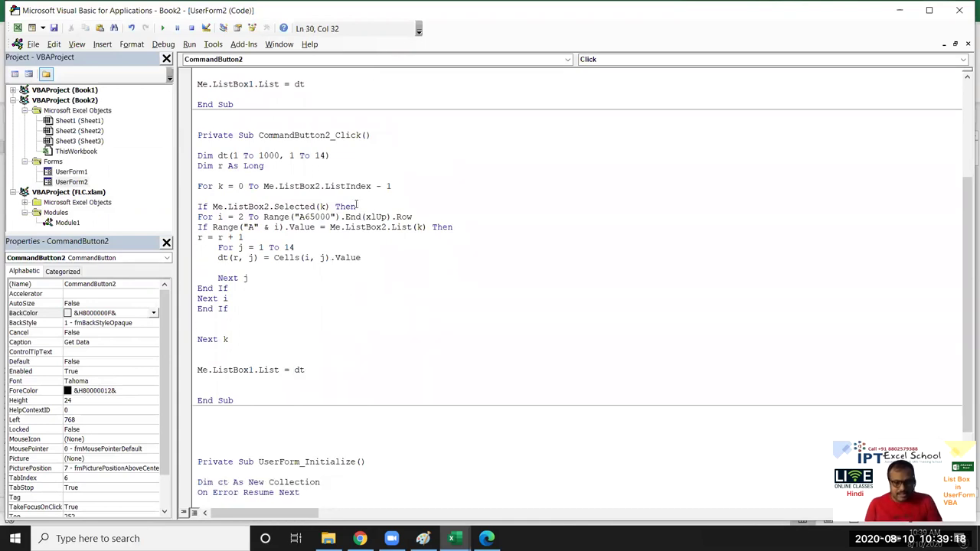
Step: Step with F8 through UserForm_Initialize's name-collecting loop, then let the form continue running
key("F8")
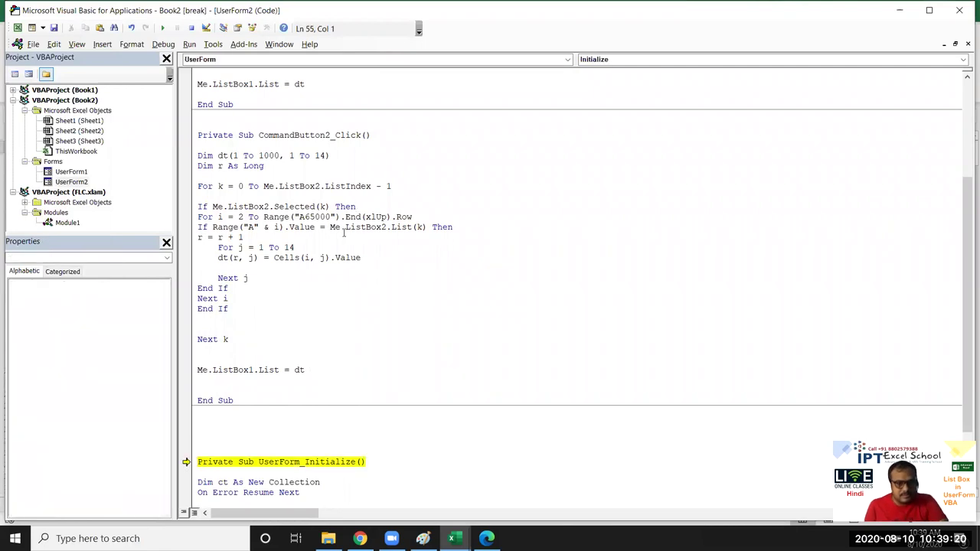
key("F8")
key("F8")
key("F8")
key("F8")
key("F8")
key("F8")
key("F8")
key("F8")
key("F8")
key("F8")
key("F8")
key("F8")
key("F8")
key("F8")
key("F8")
key("F8")
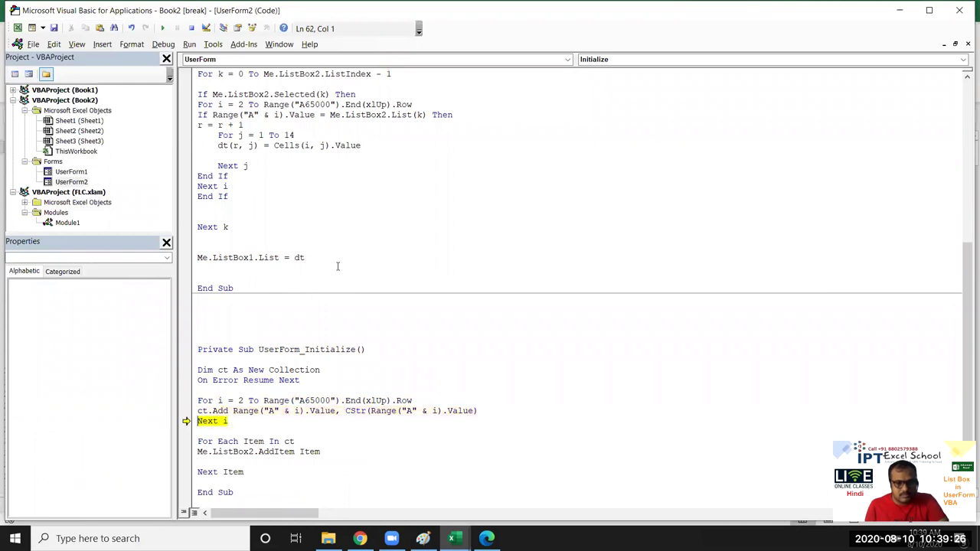
key("F8")
key("F8")
key("F8")
key("F8")
key("F8")
key("F8")
key("F8")
key("F8")
key("F8")
key("F8")
key("F8")
key("F8")
key("F8")
key("F8")
key("F8")
key("F8")
key("F8")
key("F8")
key("F8")
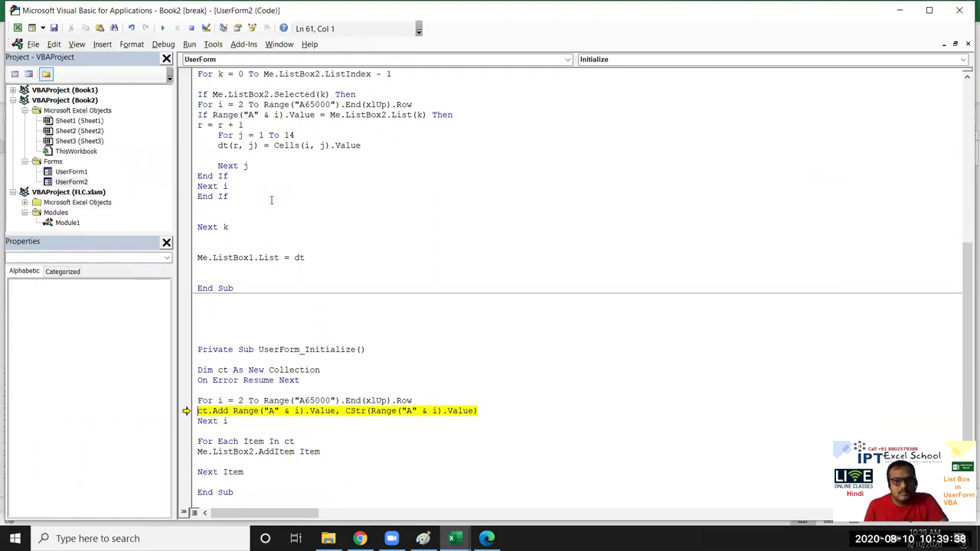
key("F8")
key("F8")
key("F8")
key("F8")
key("F8")
key("F8")
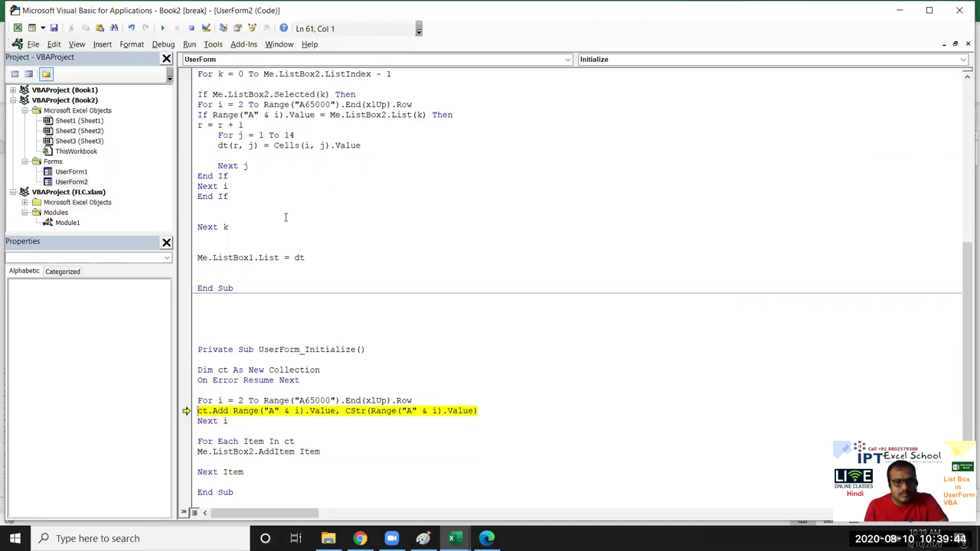
key("F8")
key("F8")
key("F8")
key("F8")
key("F8")
key("F8")
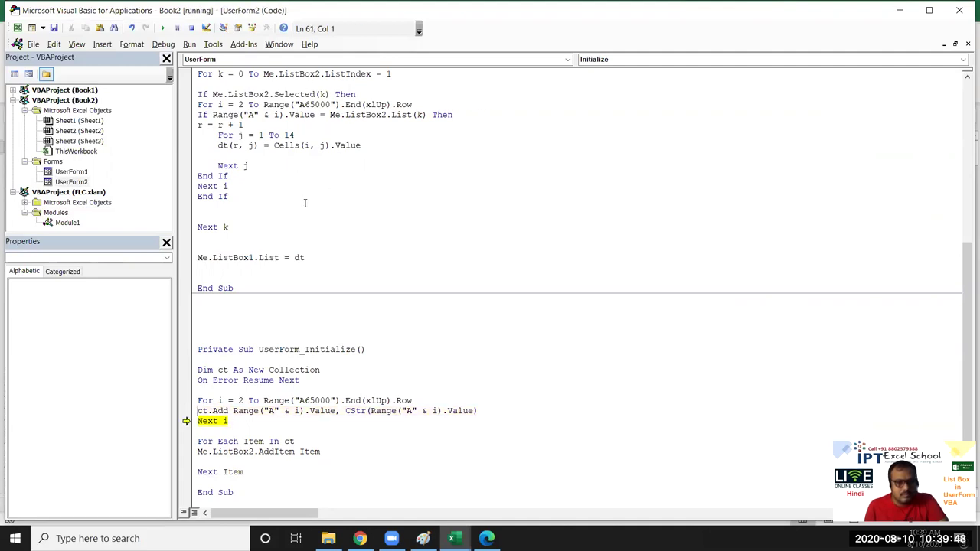
key("F8")
key("F8")
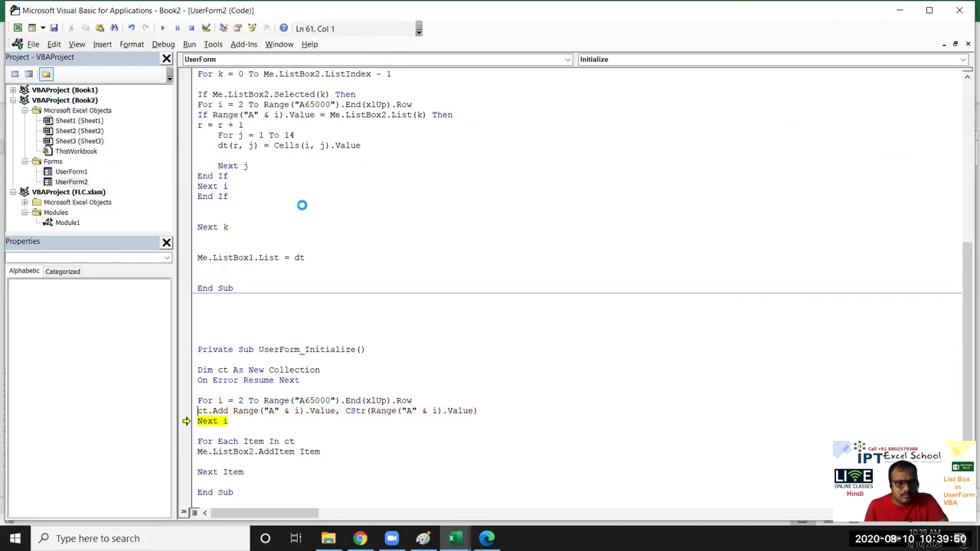
key("F8")
key("F8")
key("F8")
key("F8")
key("F8")
key("F8")
key("F8")
key("F8")
key("F8")
key("F8")
key("F8")
key("F8")
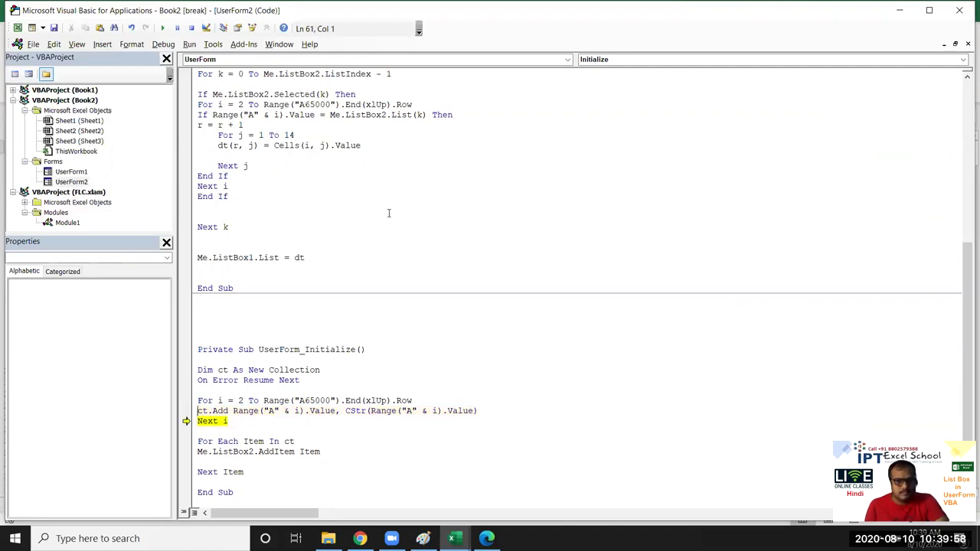
key("F8")
key("F8")
key("F8")
key("F8")
key("F8")
key("F8")
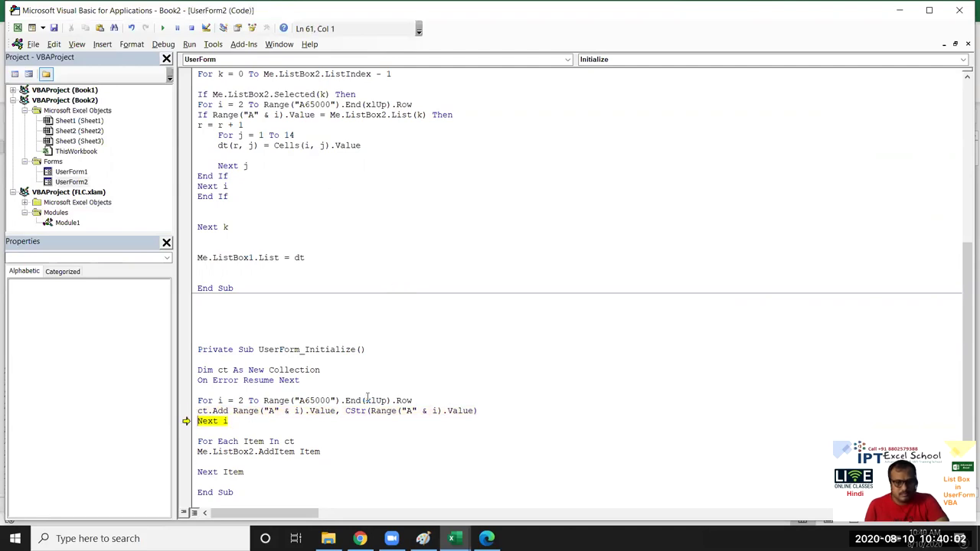
key("F8")
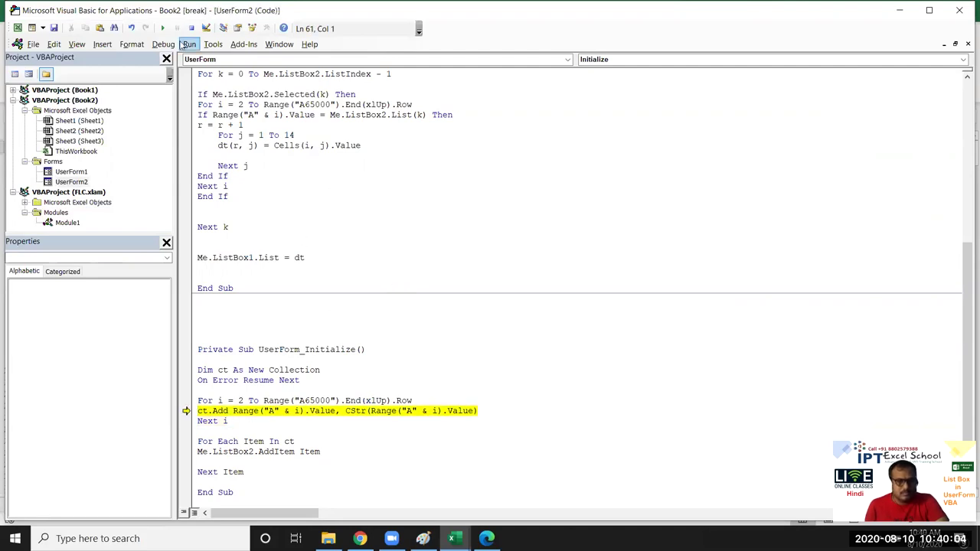
left_click(162, 28)
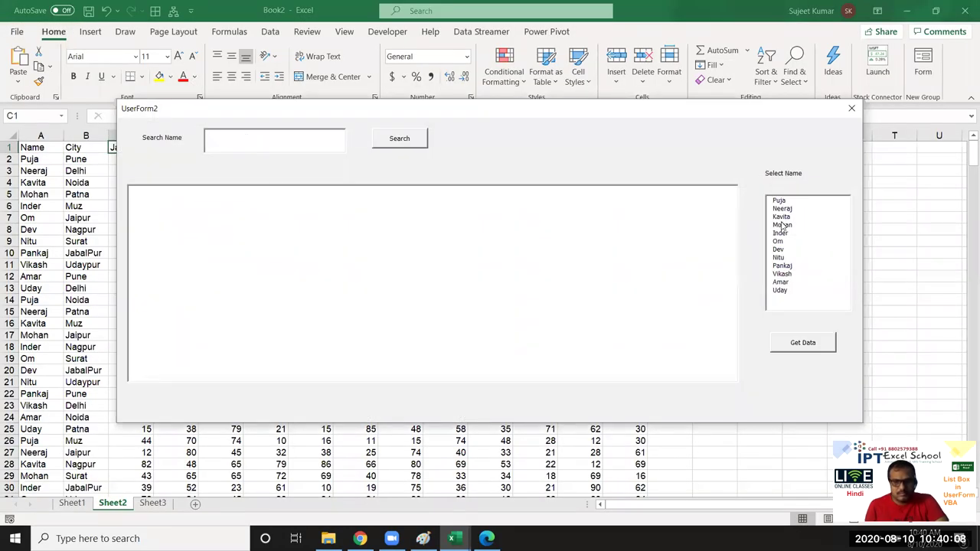
Step: Get Data for Kavita (results stay empty), pick Puja, then close the form and switch windows
left_click(452, 538)
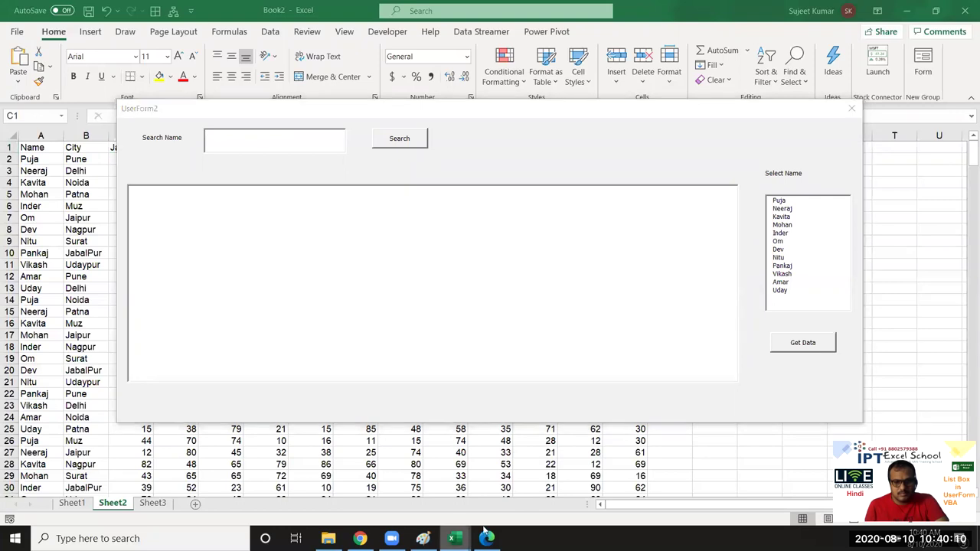
left_click(785, 217)
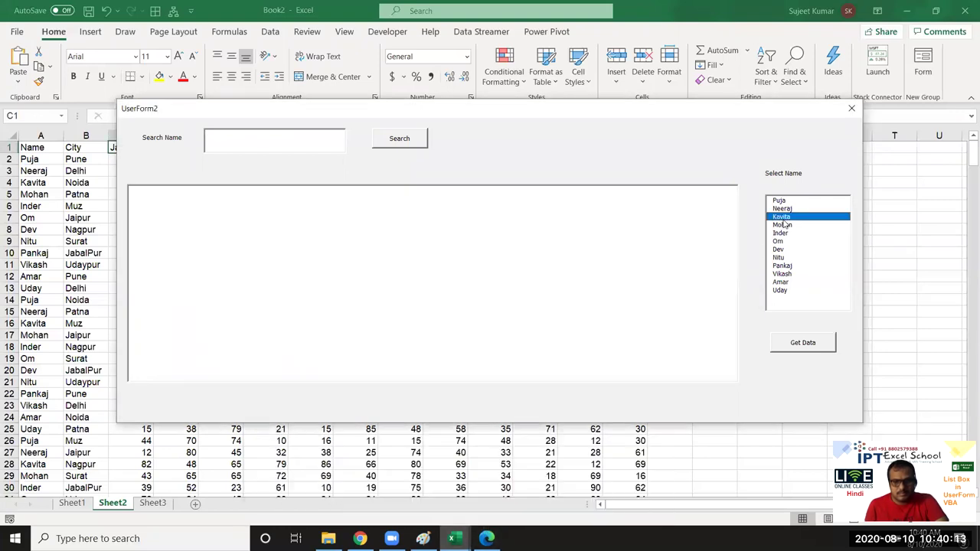
left_click(784, 345)
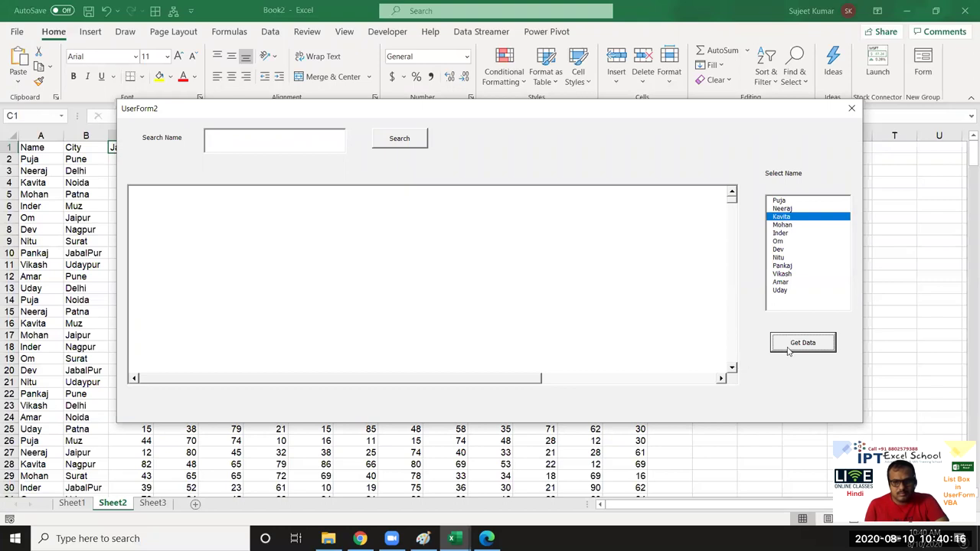
left_click(781, 200)
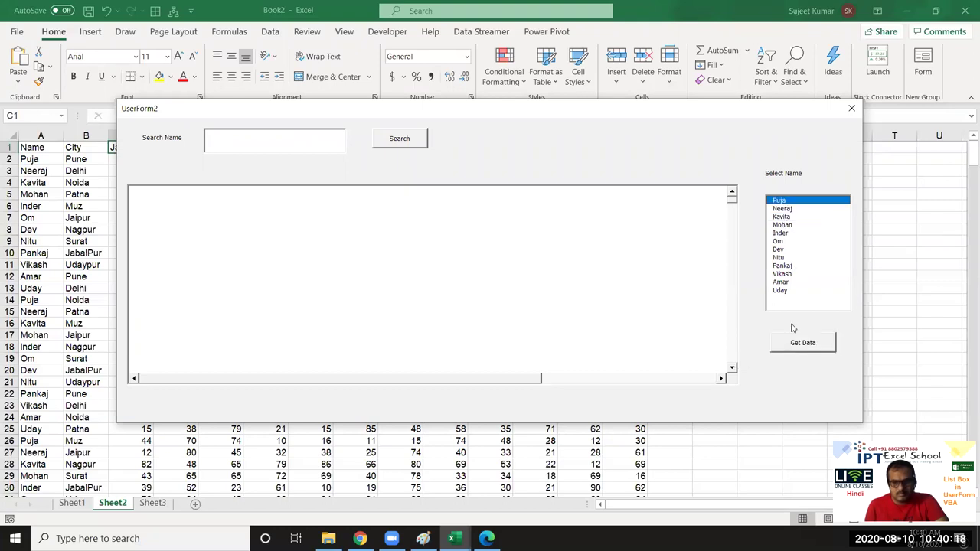
left_click(851, 108)
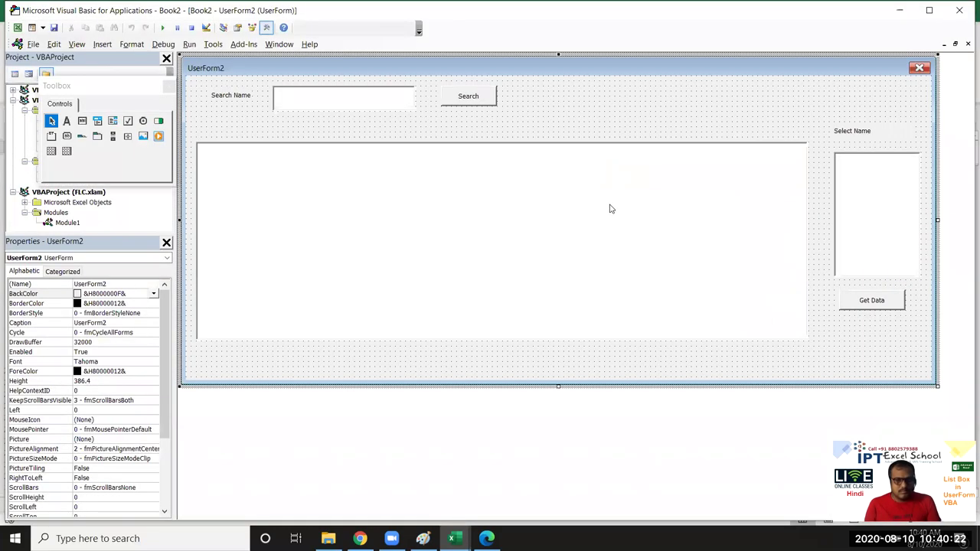
key("alt+F11")
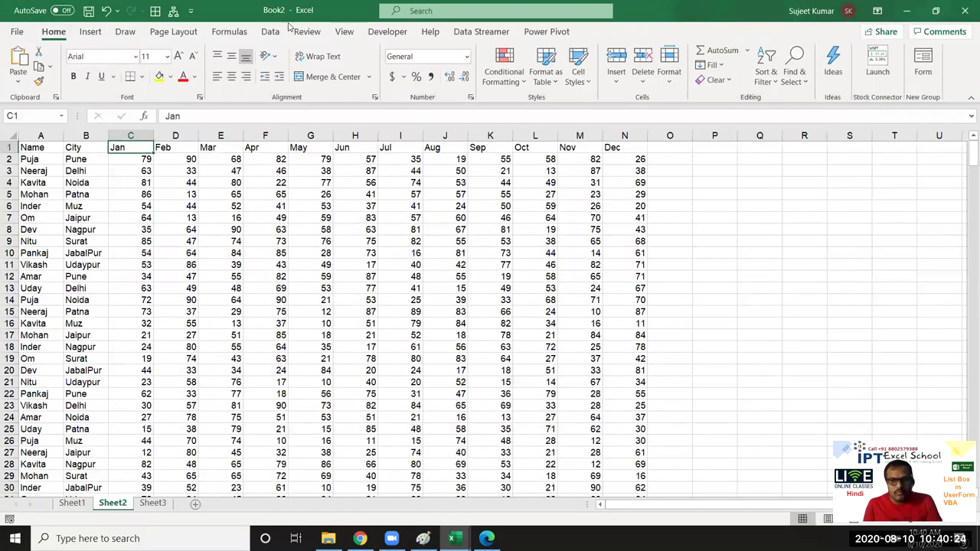
Step: Change the For k loop bound from ListBox2.ListIndex - 1 to ListCount - 1 and rerun the form
key("alt+F11")
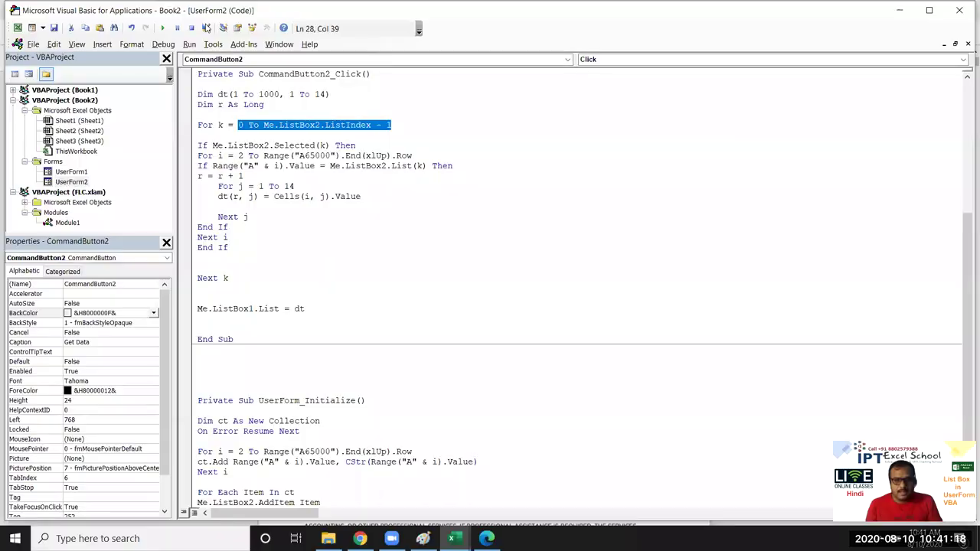
double_click(356, 125)
key("BackSpace")
key("BackSpace")
type(".")
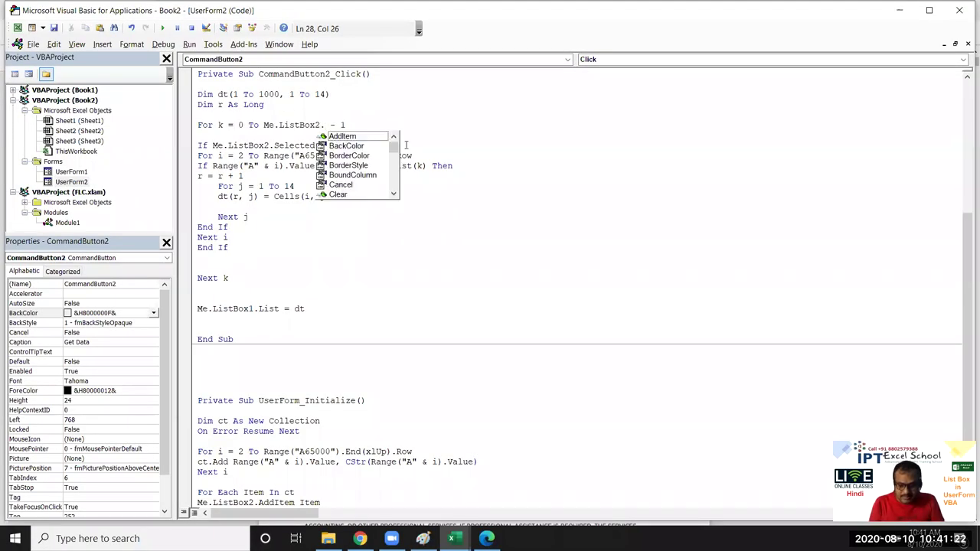
type("li")
key("Down")
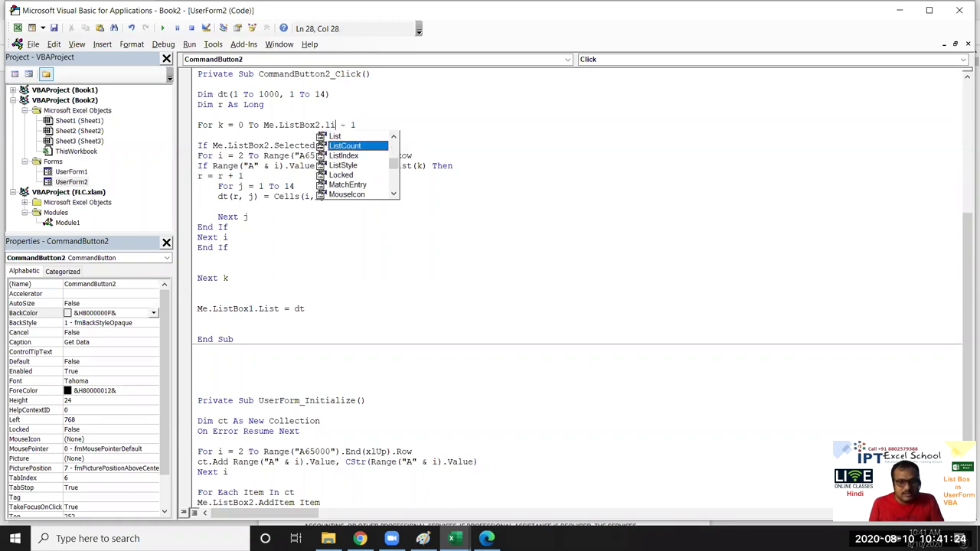
key("Tab")
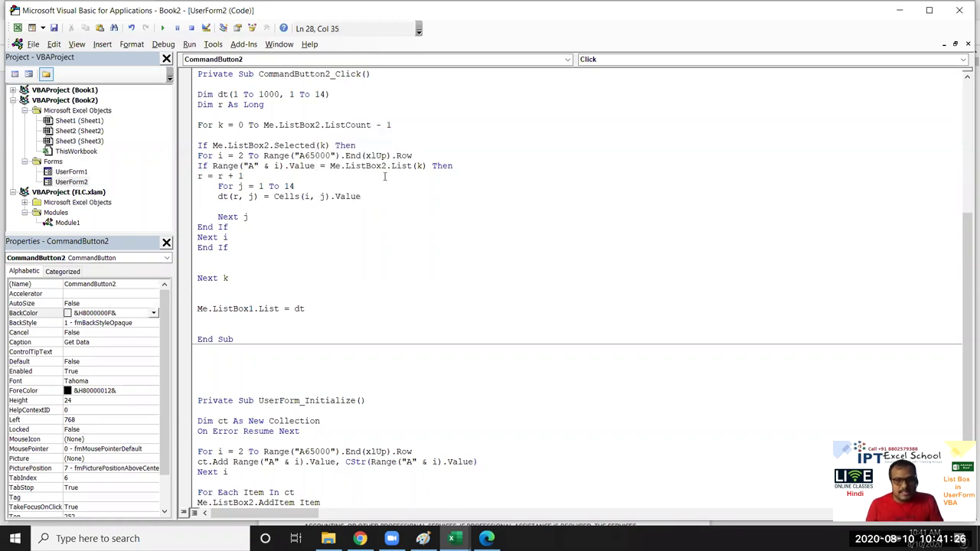
left_click(264, 146)
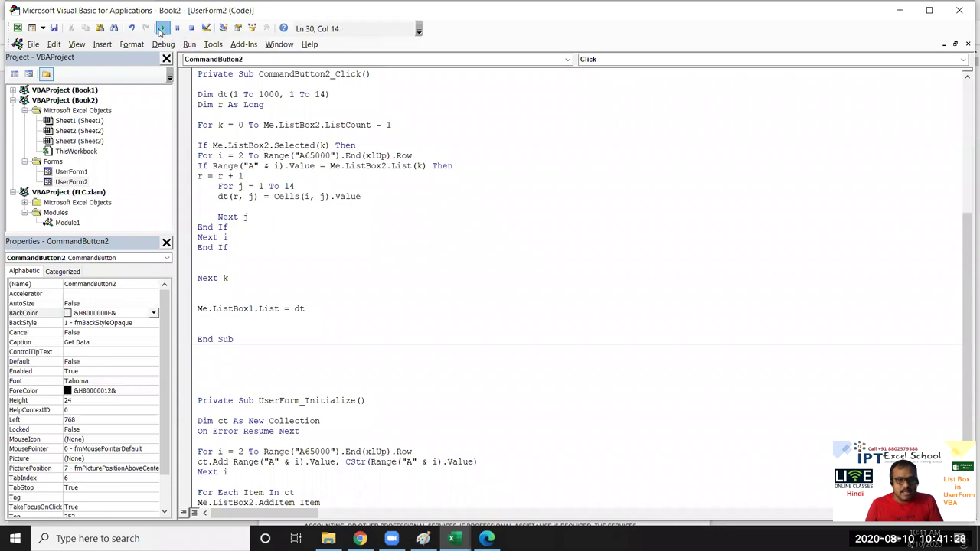
left_click(160, 28)
Step: Load data rows for Om alone, then for Om and Nitu together
left_click(789, 242)
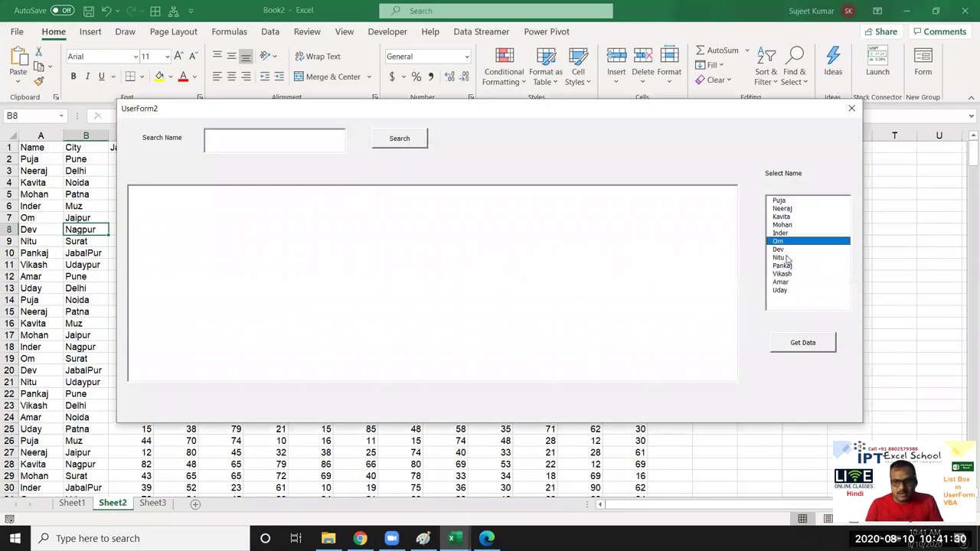
left_click(803, 343)
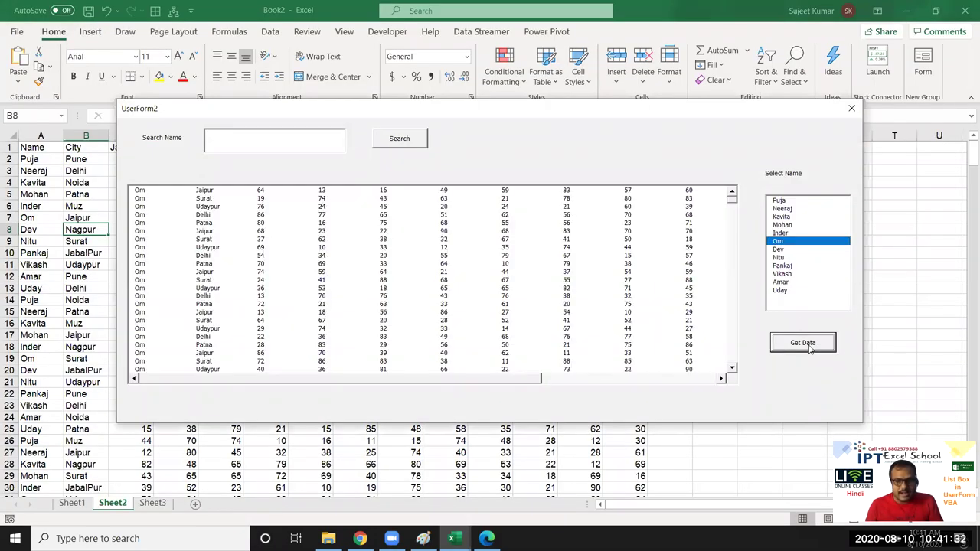
left_click(780, 258)
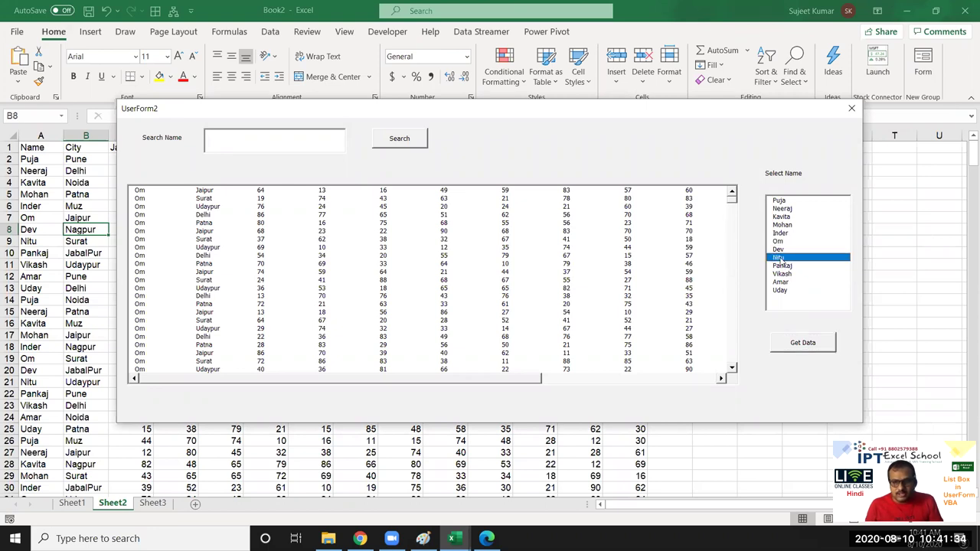
left_click(784, 242)
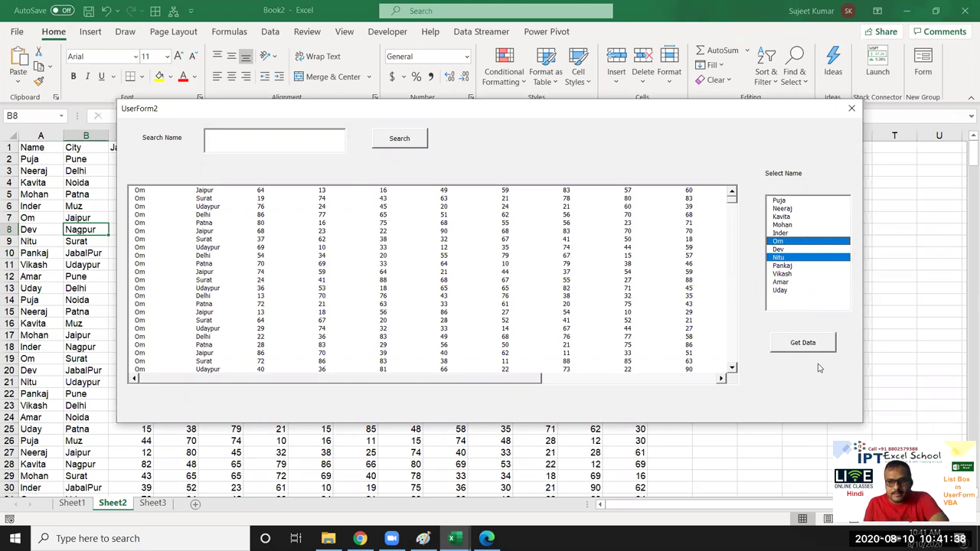
left_click(819, 348)
mouse_move(732, 214)
left_mouse_down()
mouse_move(733, 223)
mouse_move(732, 193)
mouse_move(734, 210)
left_mouse_up()
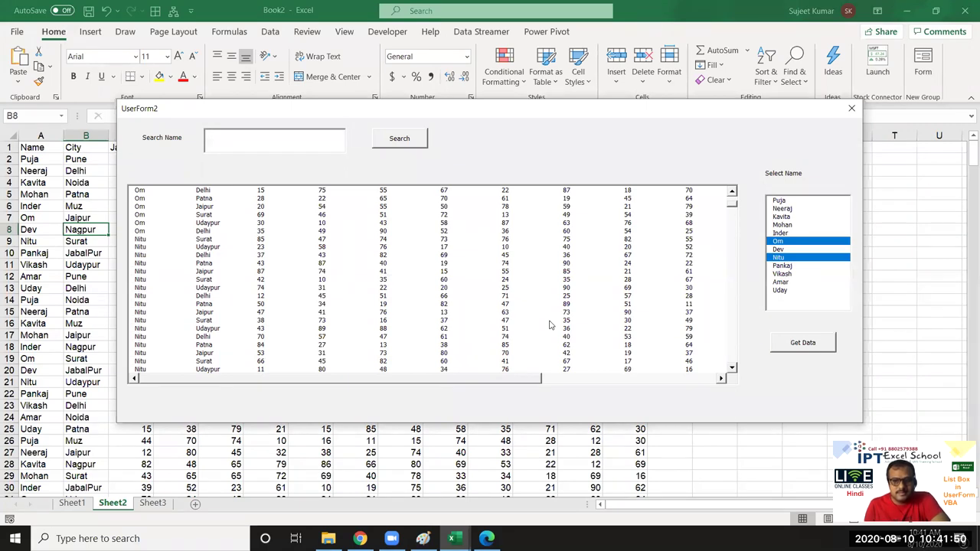
Step: Load rows for Puja, Mohan and Dev, browse the results, then close the form and show the desktop
left_click(779, 200)
left_click(792, 226, "ctrl")
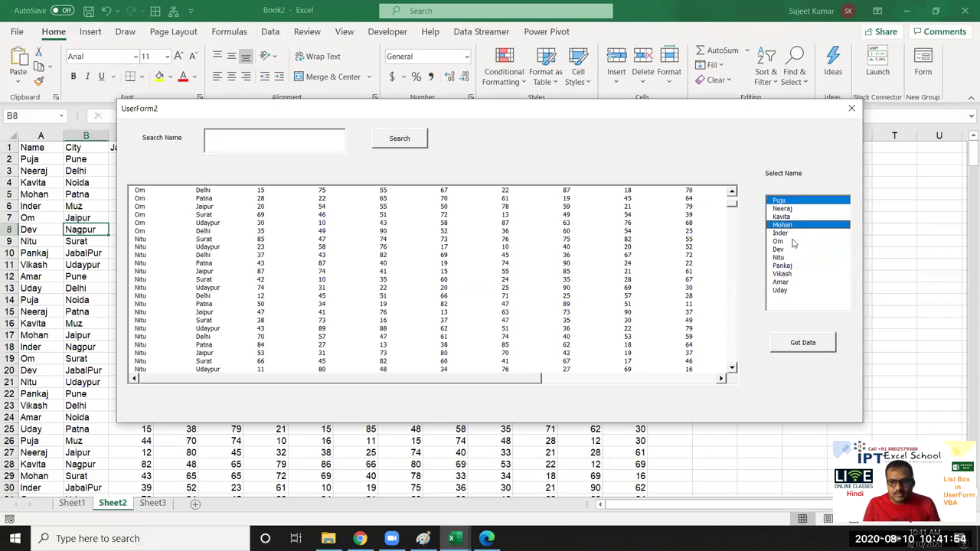
left_click(791, 249, "ctrl")
left_click(816, 346)
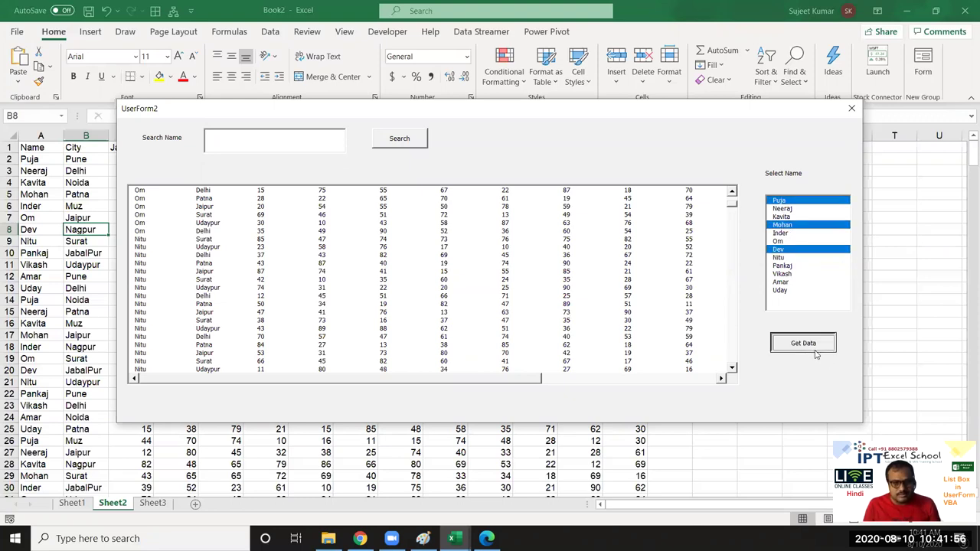
left_click(734, 242)
left_click(732, 261)
left_click(732, 264)
left_click(732, 268)
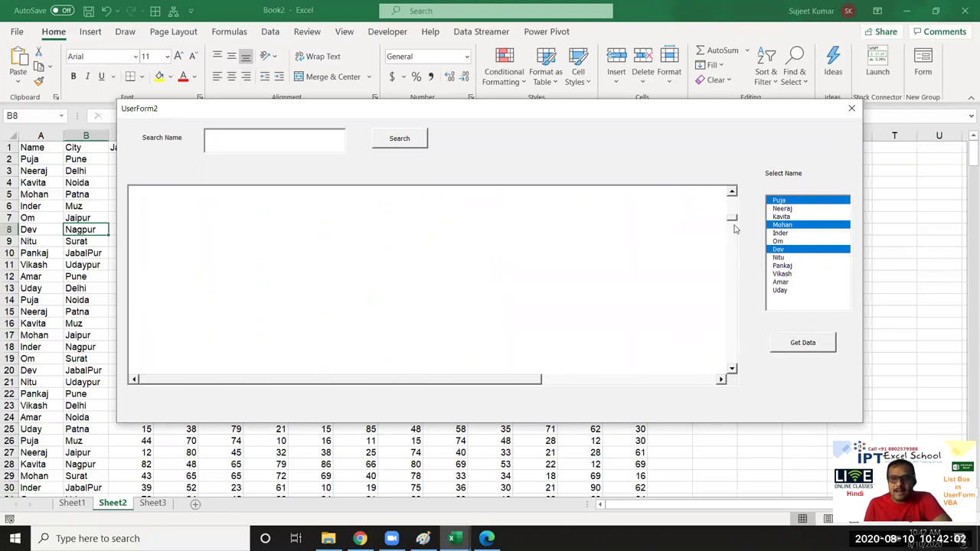
left_click_drag(732, 219, 731, 196)
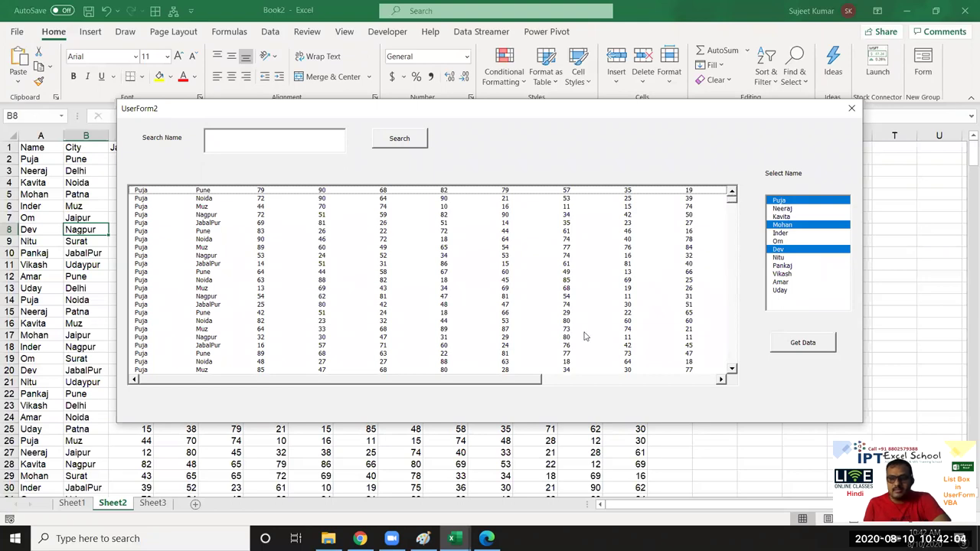
left_click(231, 249)
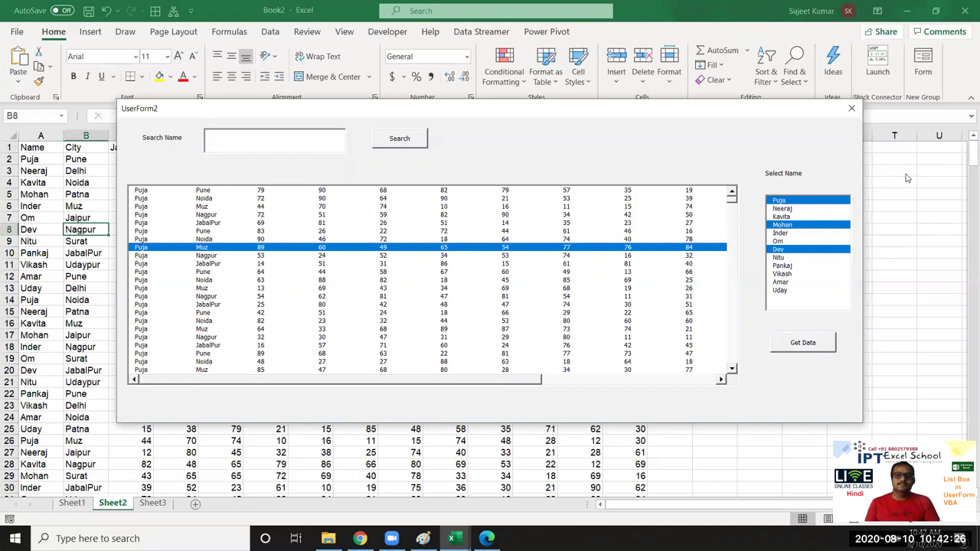
left_click(858, 109)
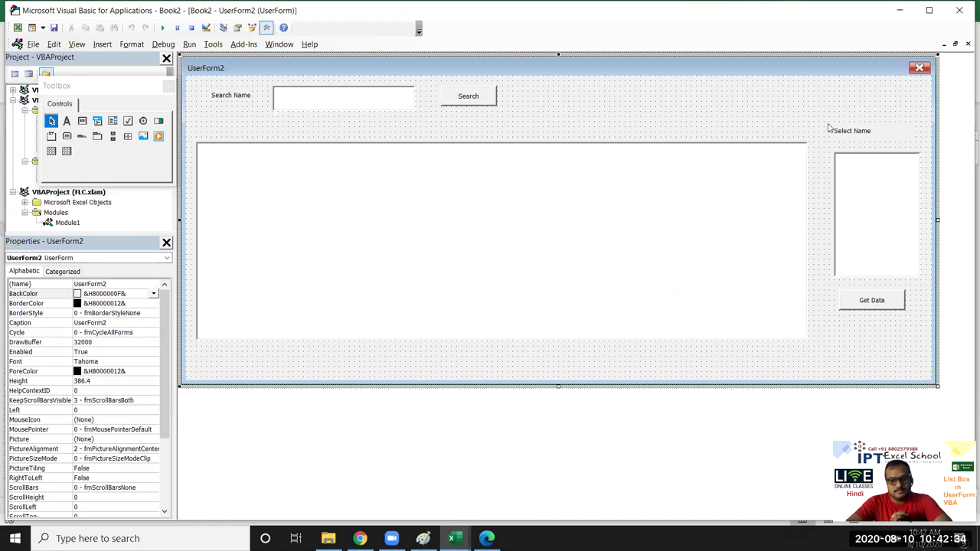
key("super+d")
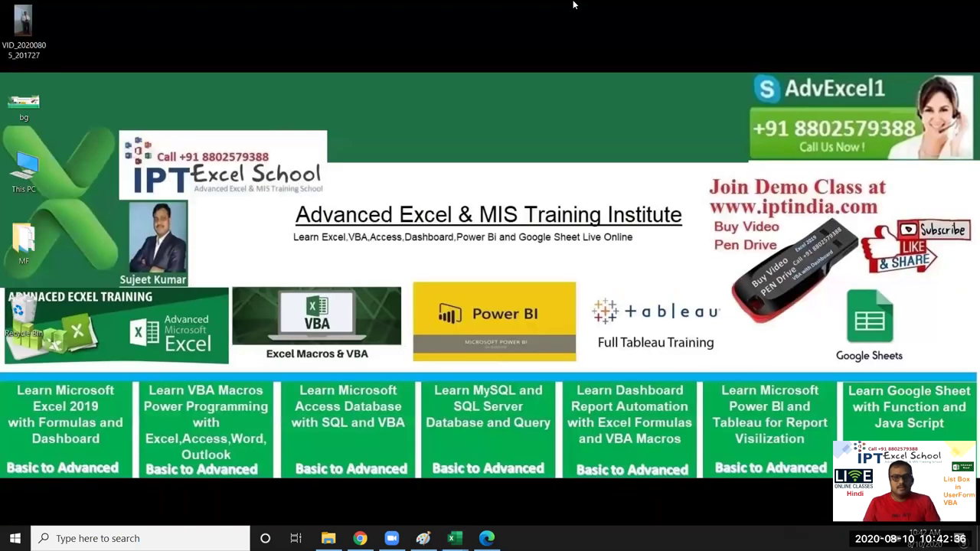